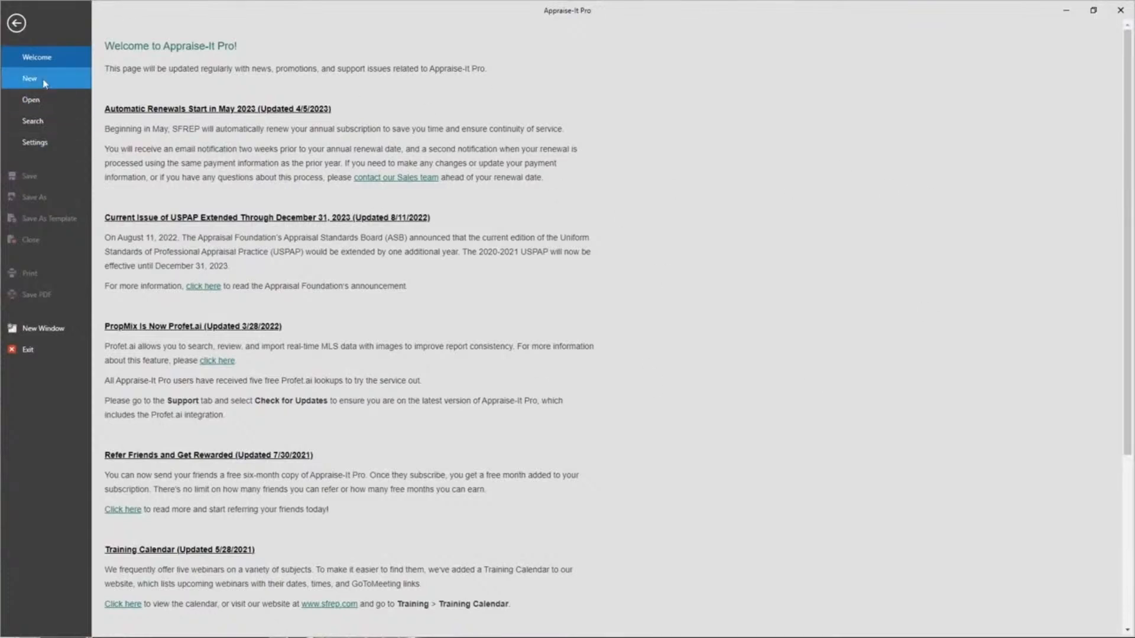
# Step: Create a new UAD Uniform Residential Appraisal Report (FNMA 1004) from the Frequently Used forms
pyautogui.click(66, 75)
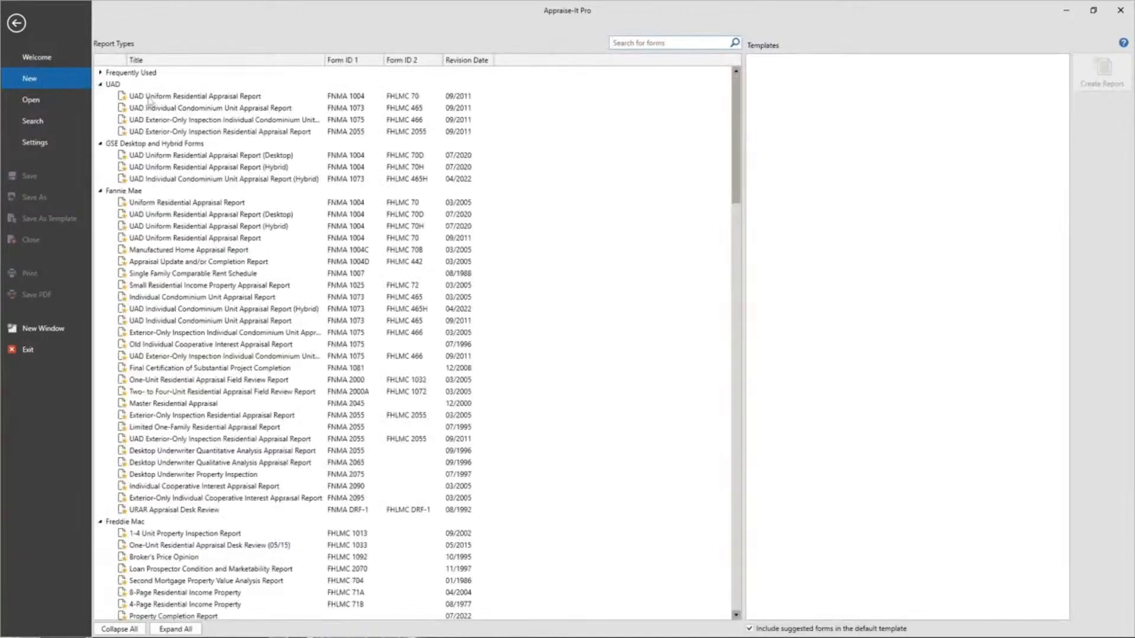
pyautogui.click(101, 74)
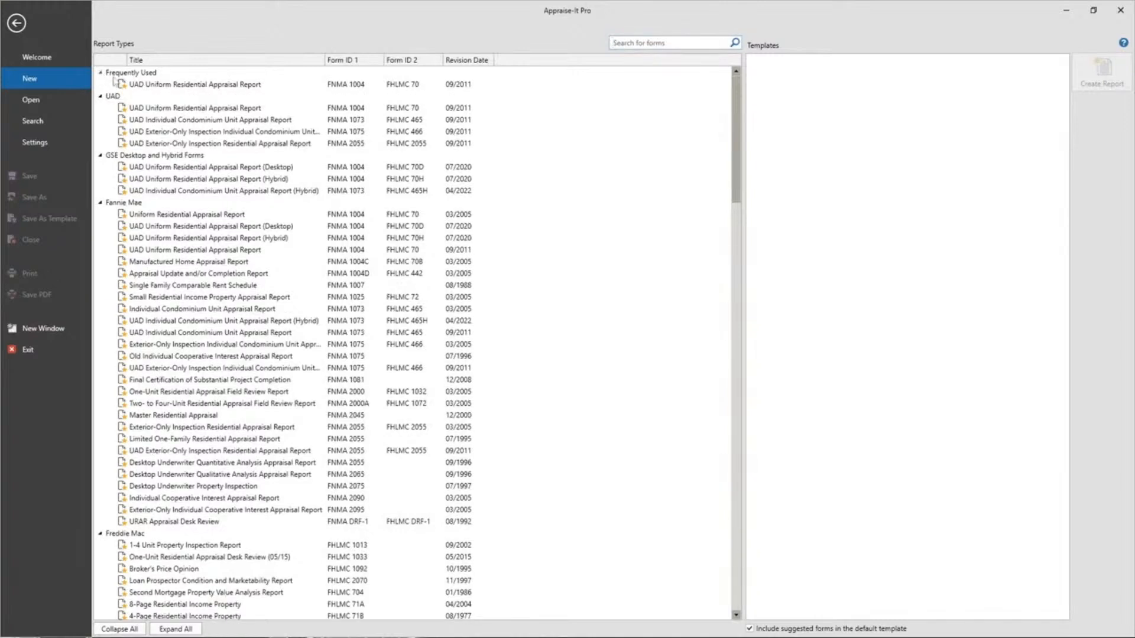
pyautogui.click(243, 85)
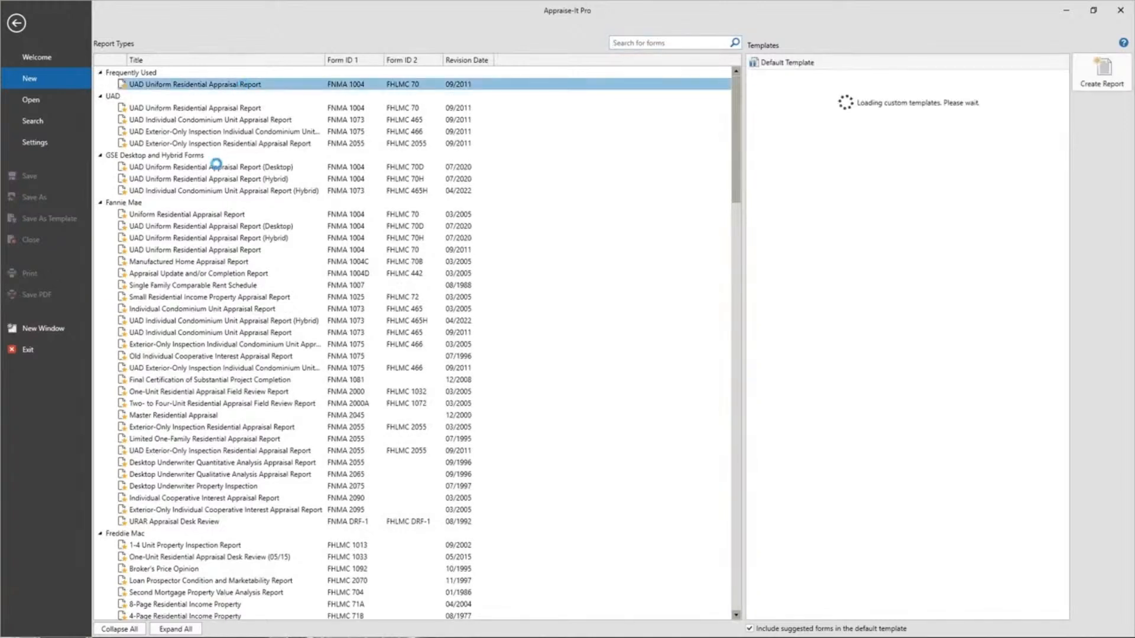
pyautogui.doubleClick(234, 86)
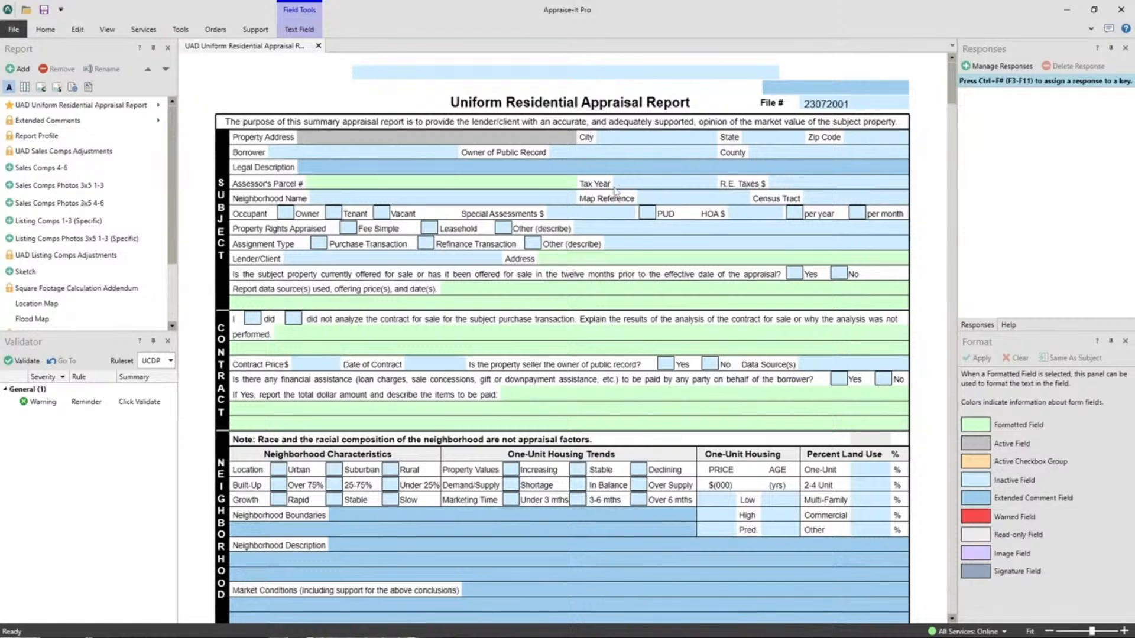
# Step: Insert the saved Charlotte response into City and extend it to 'Charlotte Charlotte Charlotte'
pyautogui.click(632, 142)
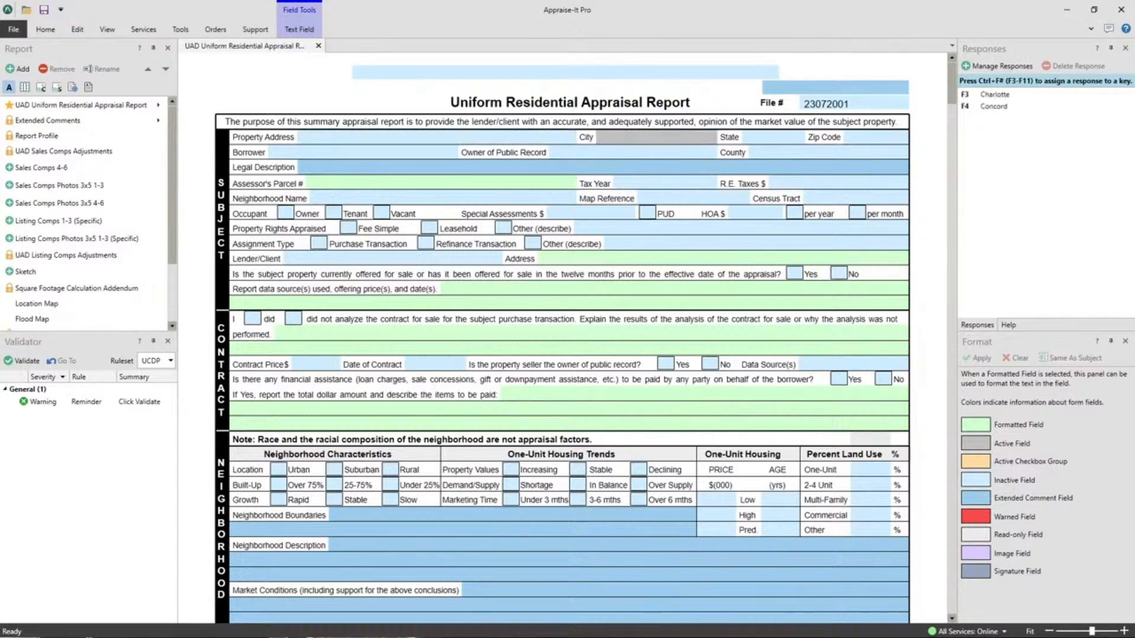
pyautogui.press('F3')
pyautogui.write('rlotte')
pyautogui.press('BackSpace')
pyautogui.press('BackSpace')
pyautogui.press('BackSpace')
pyautogui.press('BackSpace')
pyautogui.write('otte Charlotte Charlotte')
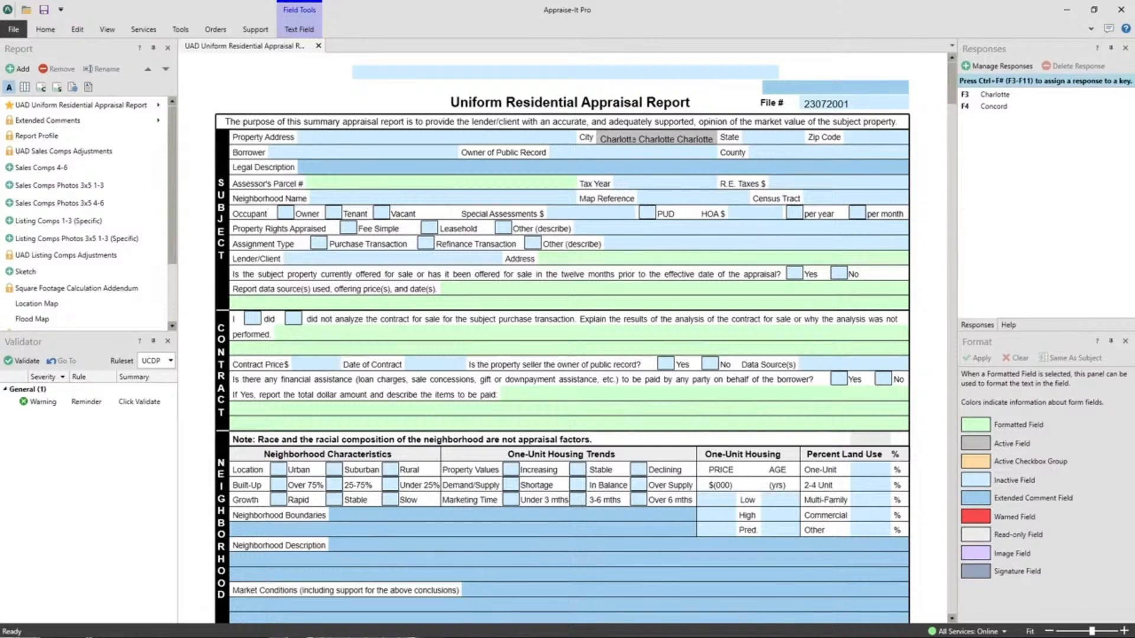
pyautogui.write(' Char')
pyautogui.press('BackSpace')
pyautogui.press('BackSpace')
pyautogui.press('BackSpace')
pyautogui.press('BackSpace')
pyautogui.press('BackSpace')
pyautogui.click(614, 399)
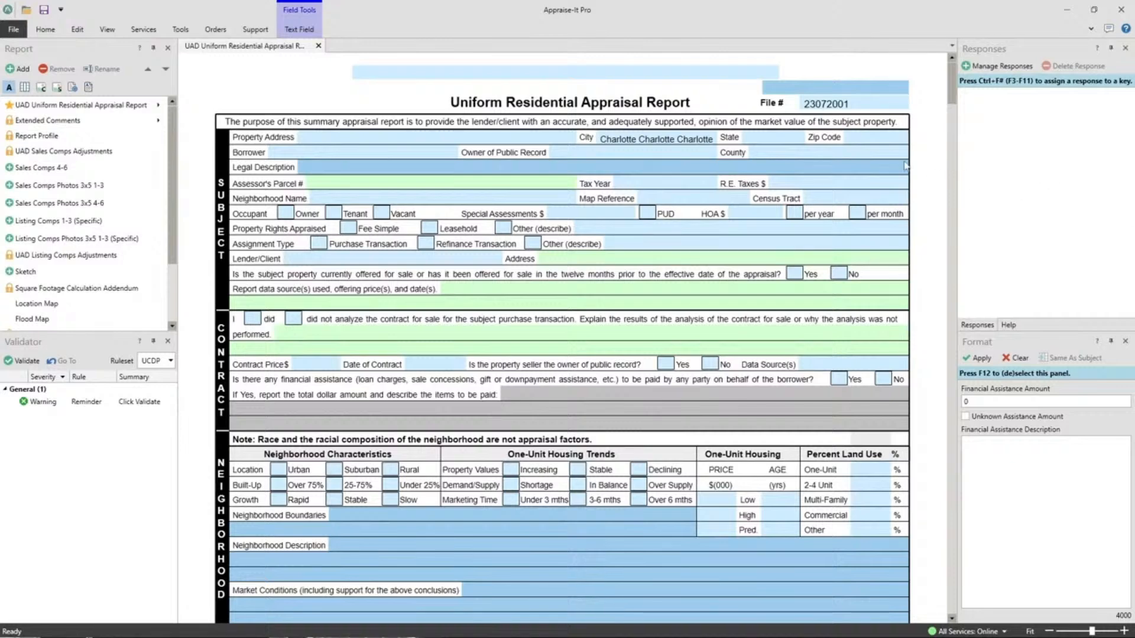
pyautogui.click(1090, 29)
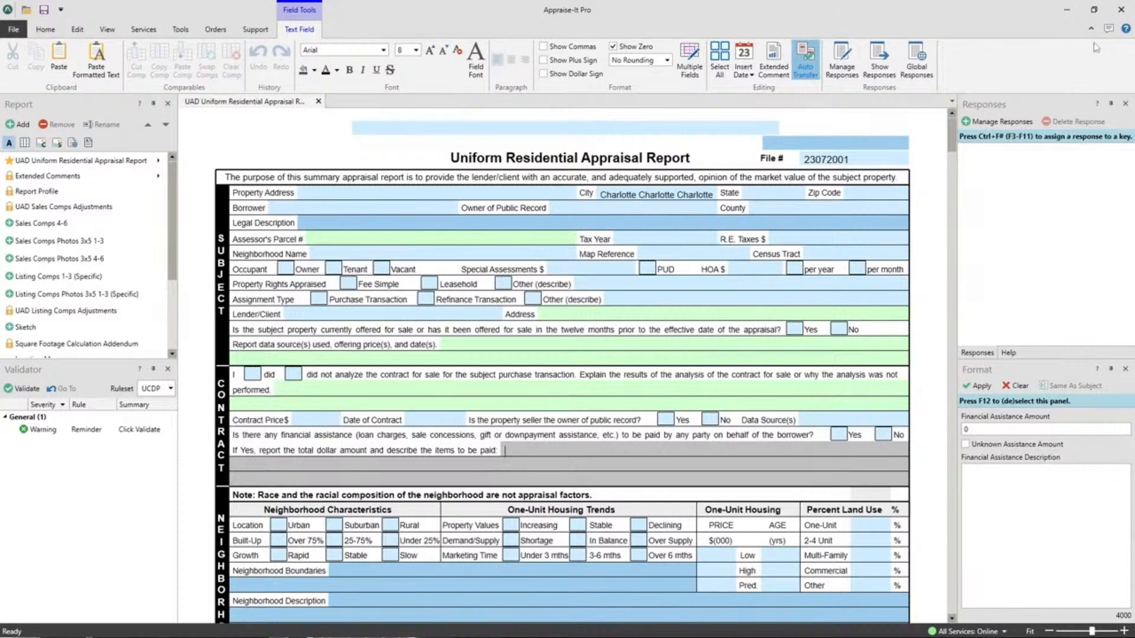
pyautogui.click(1088, 31)
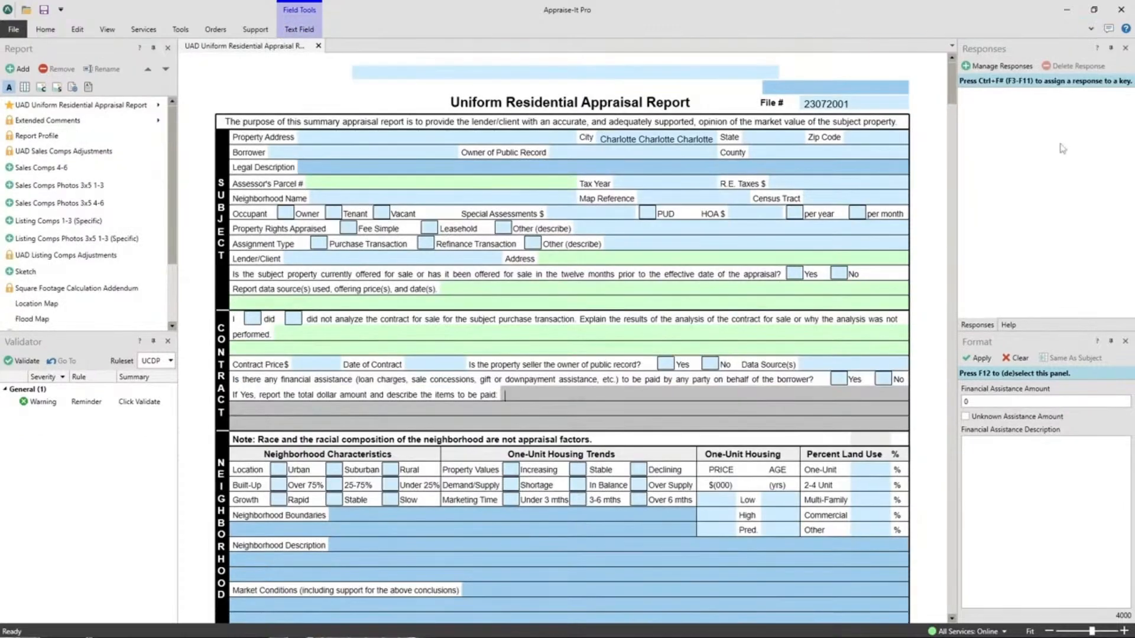
pyautogui.click(182, 31)
pyautogui.click(182, 31)
pyautogui.click(1091, 29)
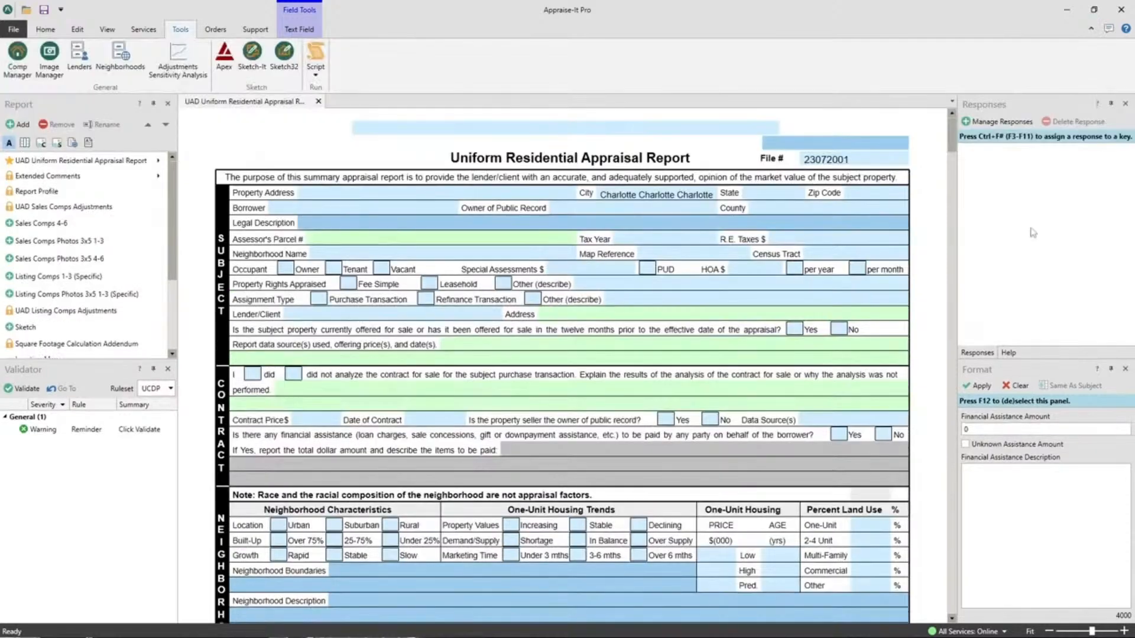
pyautogui.click(1091, 30)
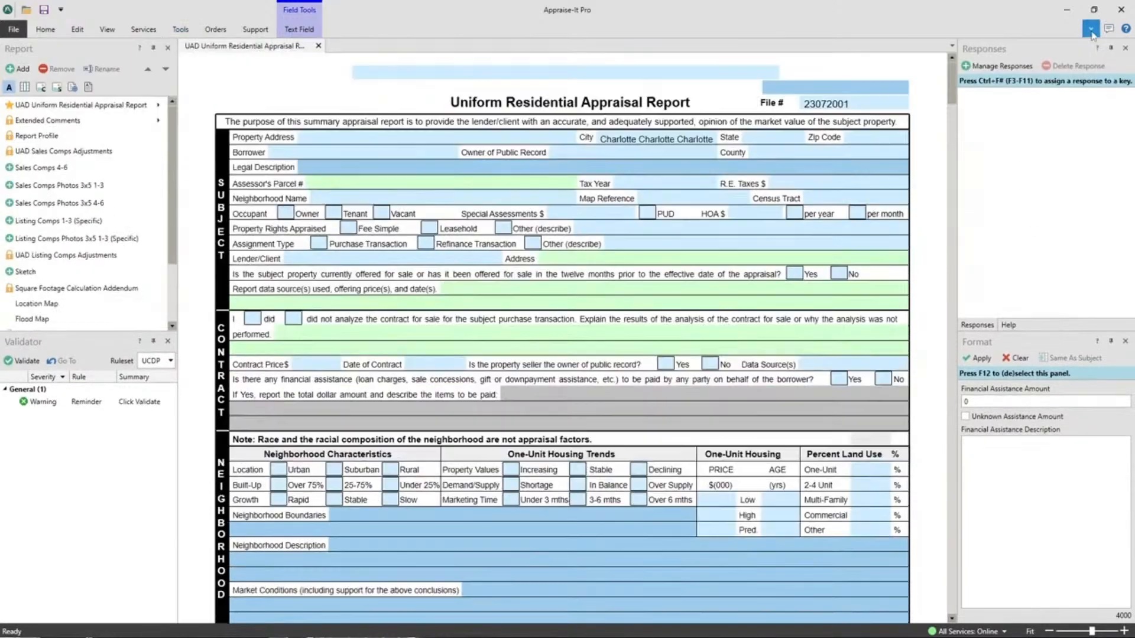
# Step: Pin the command ribbon open above the report, re-pinning it after collapsing
pyautogui.click(1091, 29)
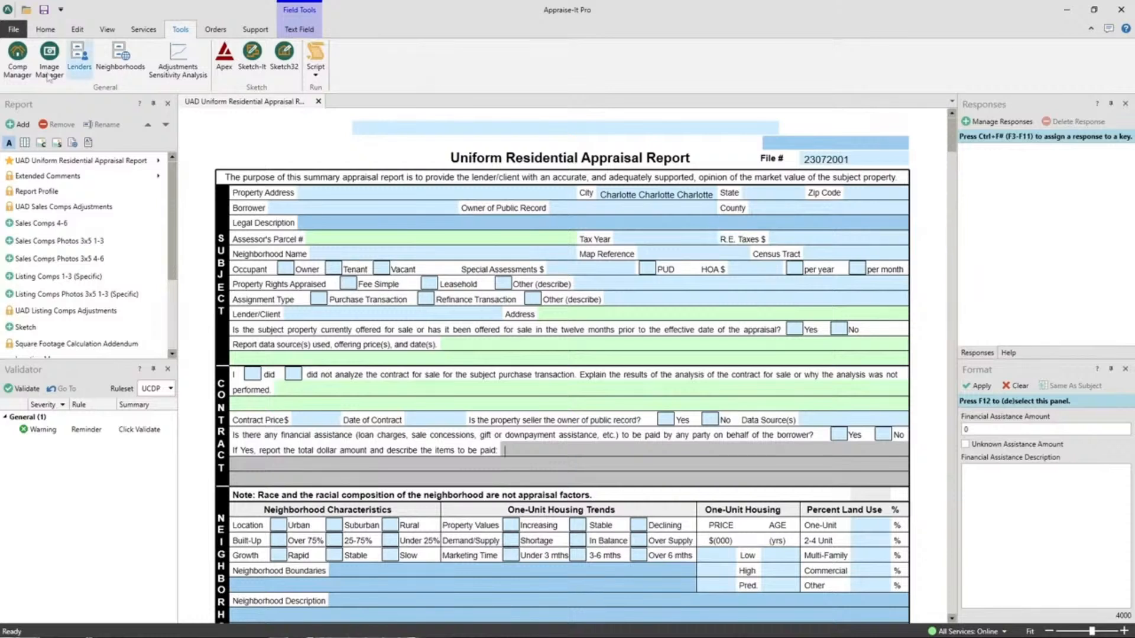
pyautogui.doubleClick(45, 31)
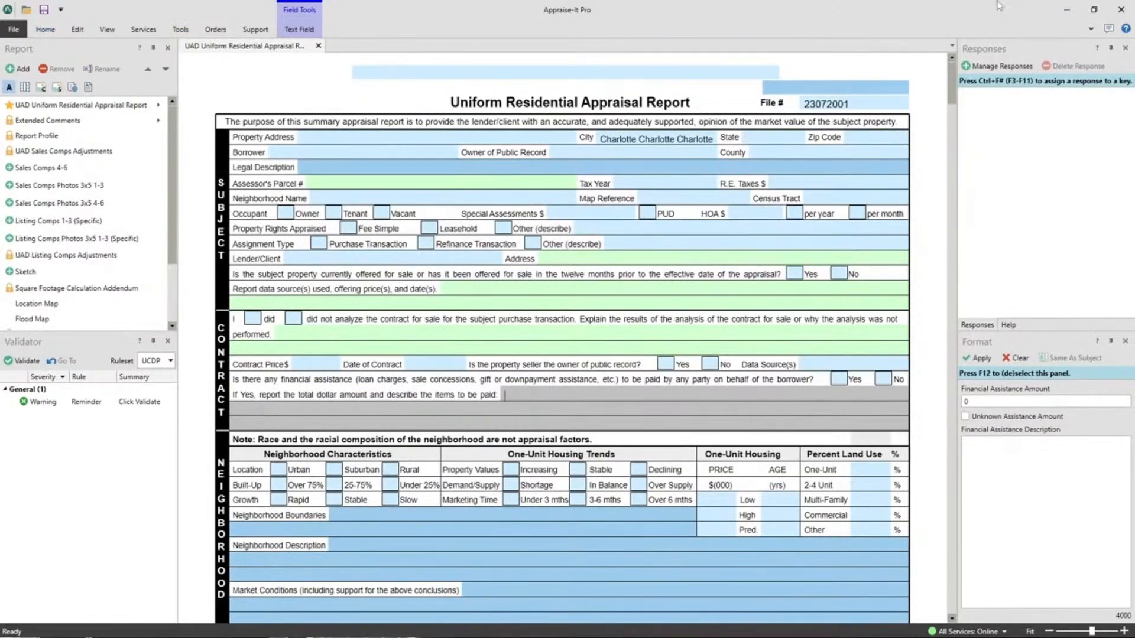
pyautogui.doubleClick(39, 30)
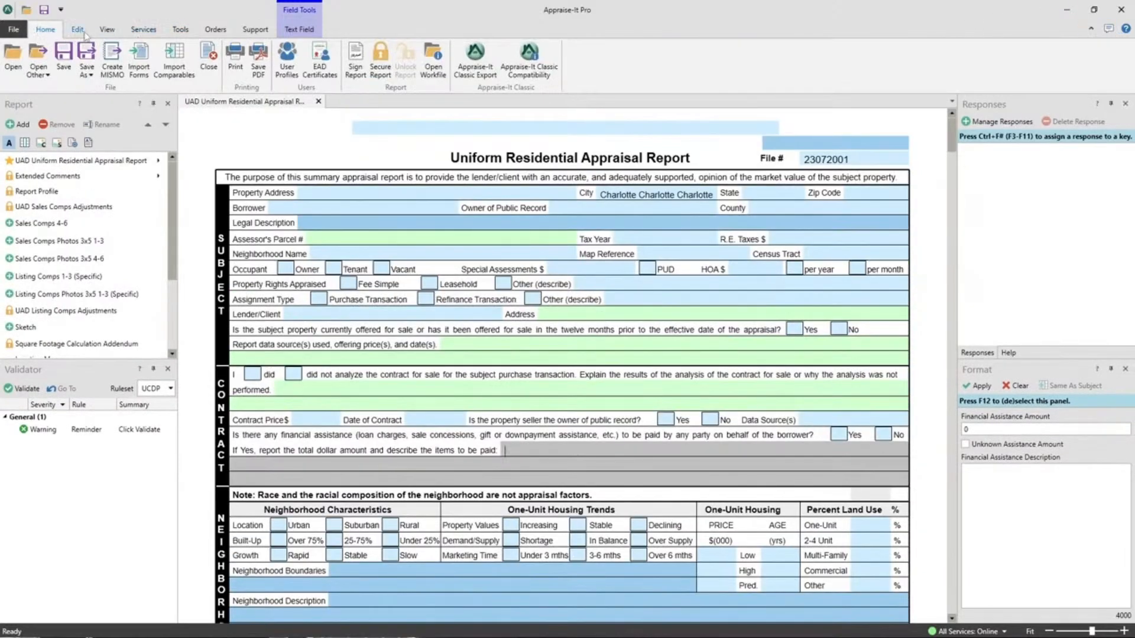
# Step: Browse the View and Support tabs, then open and cancel the Import Forms dialog
pyautogui.click(107, 29)
pyautogui.click(48, 30)
pyautogui.click(256, 31)
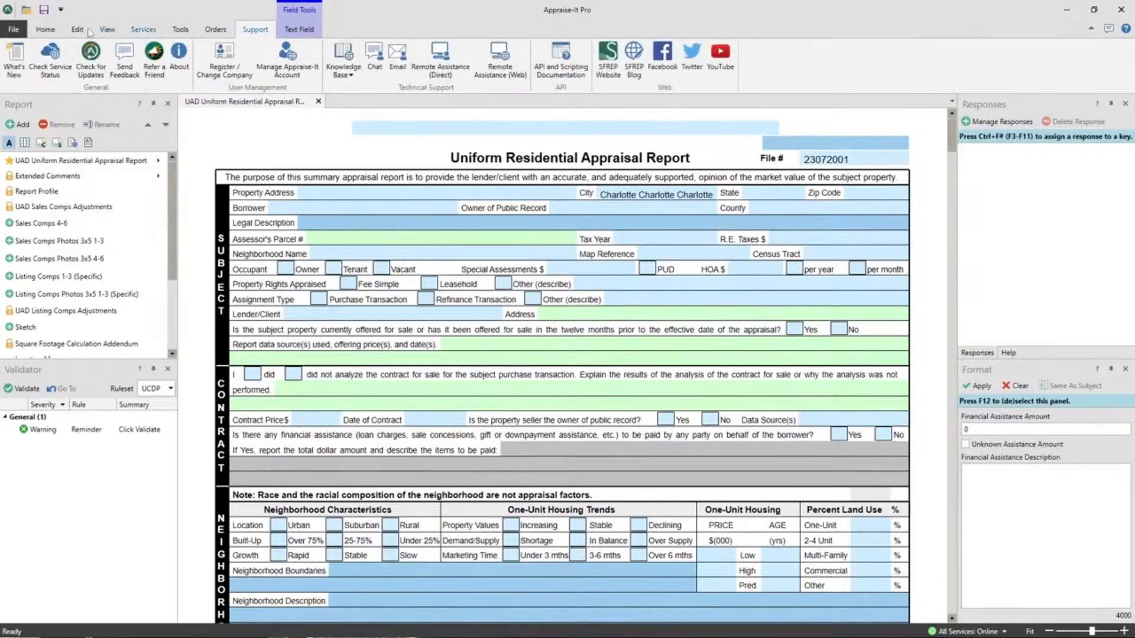
pyautogui.click(47, 30)
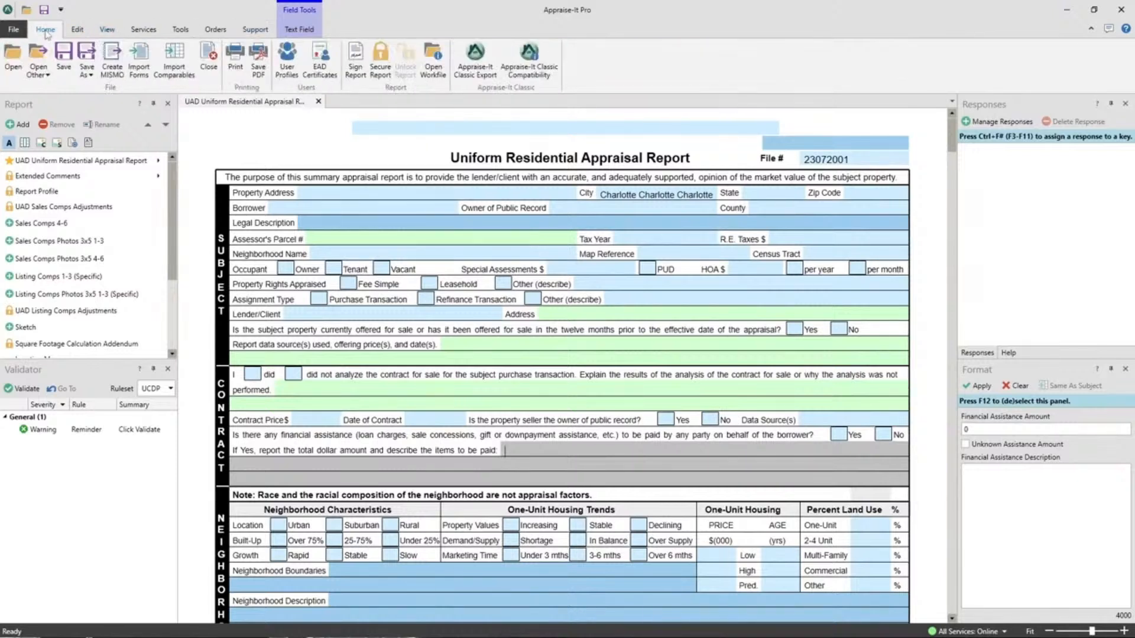
pyautogui.click(140, 74)
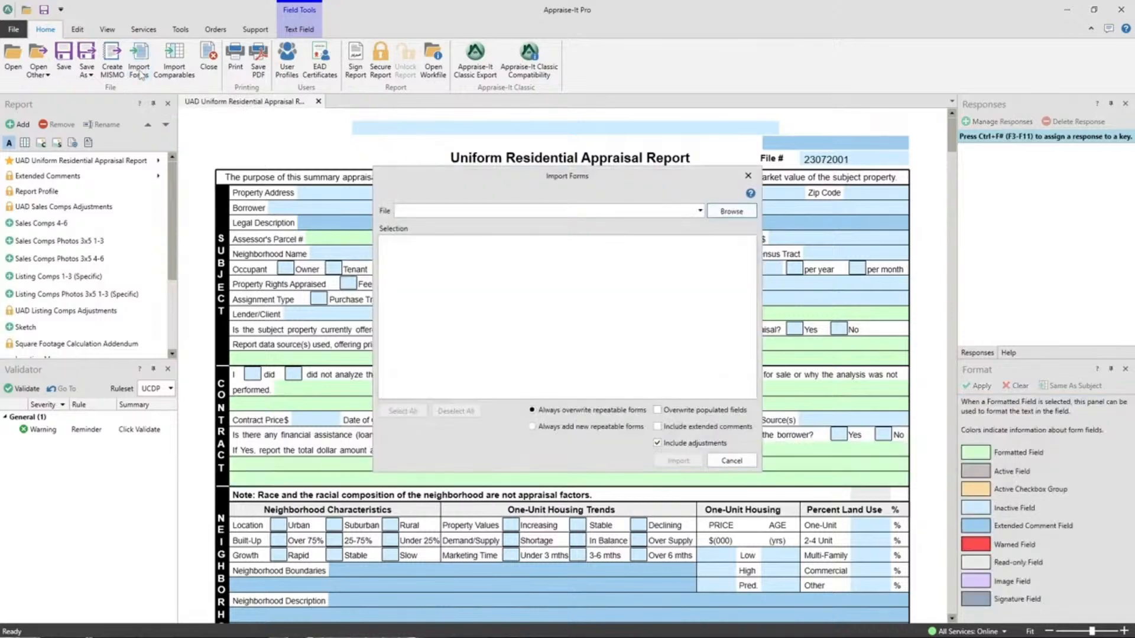
pyautogui.click(748, 175)
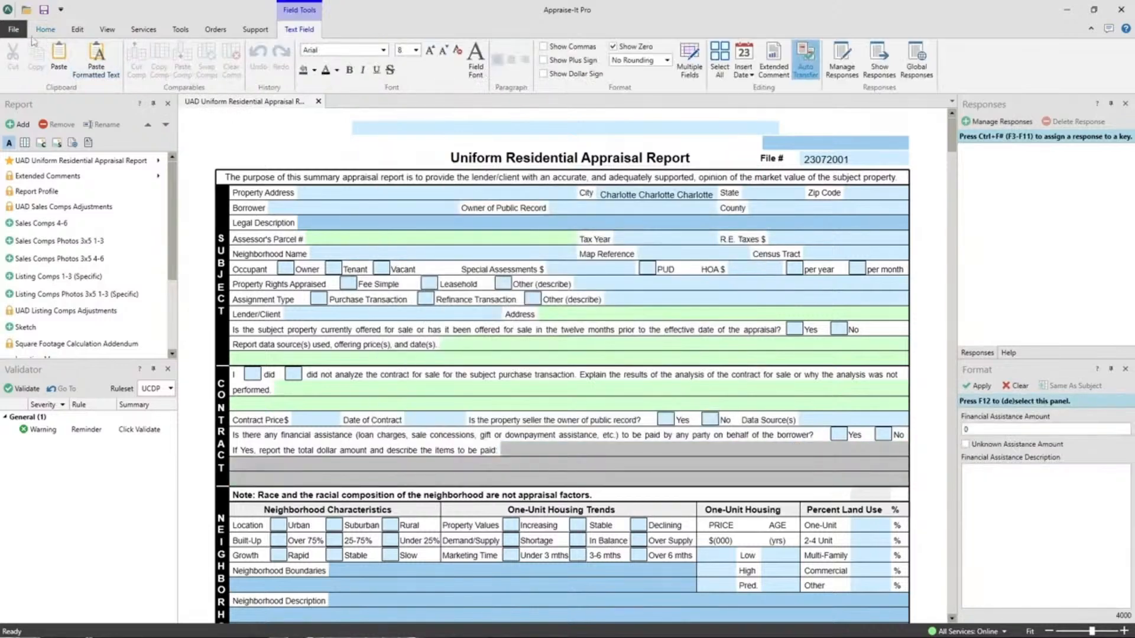
pyautogui.click(13, 30)
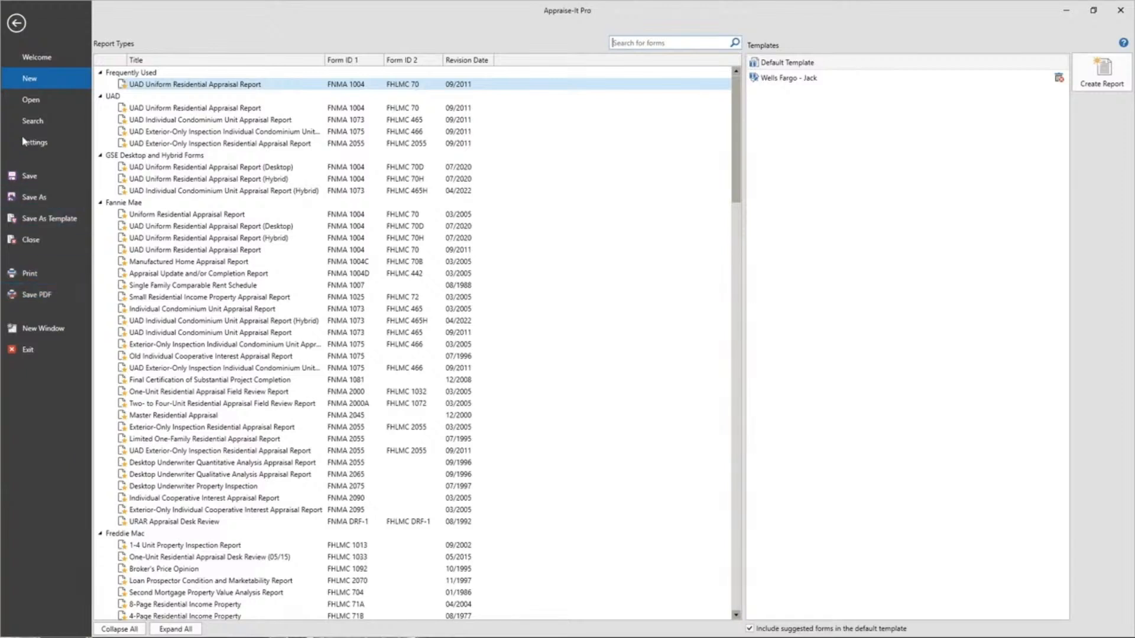
pyautogui.click(32, 121)
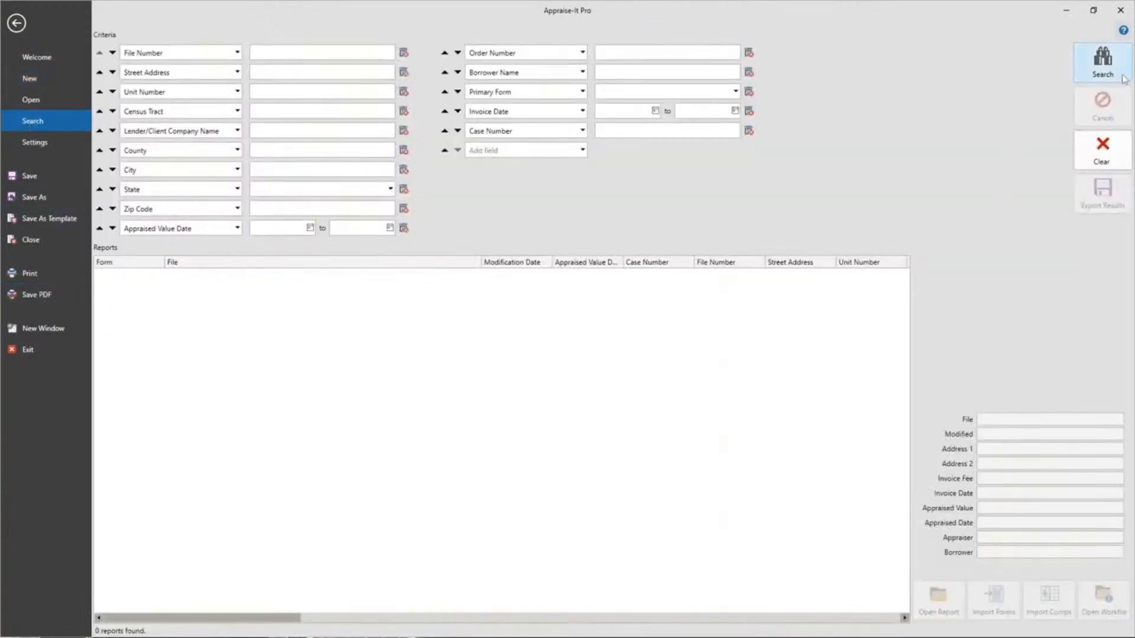
pyautogui.click(1102, 59)
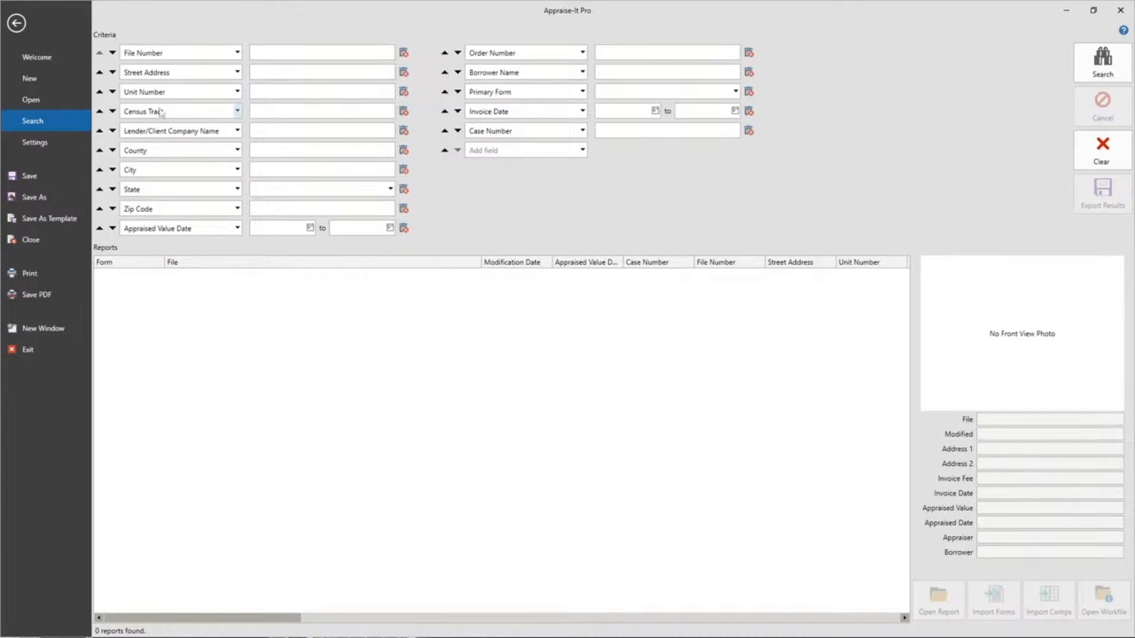
pyautogui.click(18, 23)
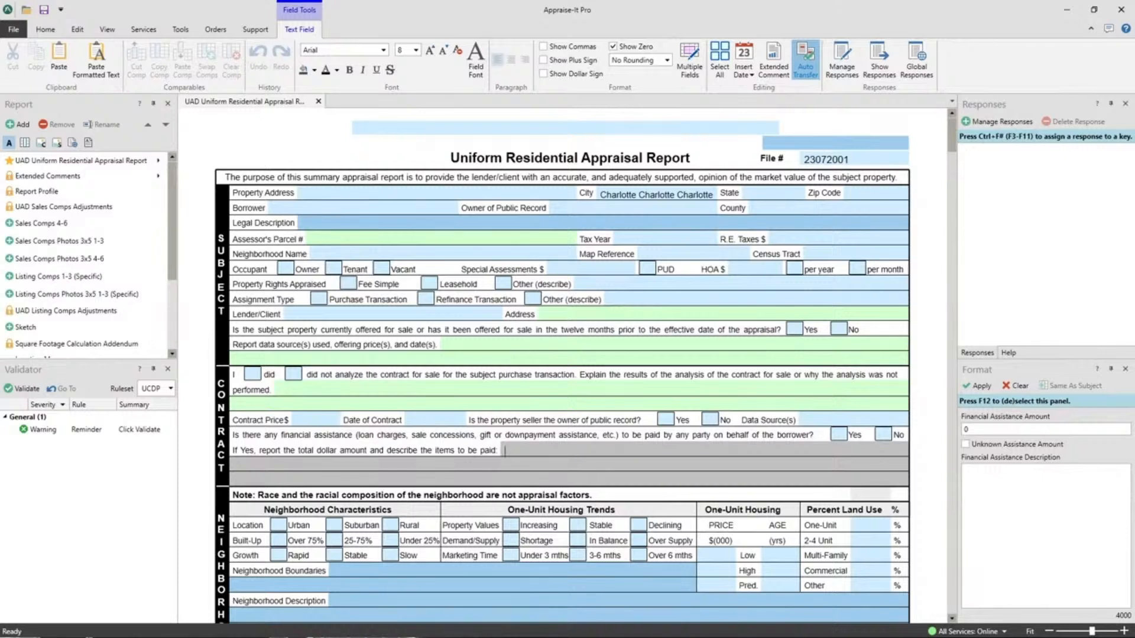
# Step: Put IMG_4970.jpeg and IMG_4835.jpeg on the desktop and preview each in IrfanView
pyautogui.click(1094, 10)
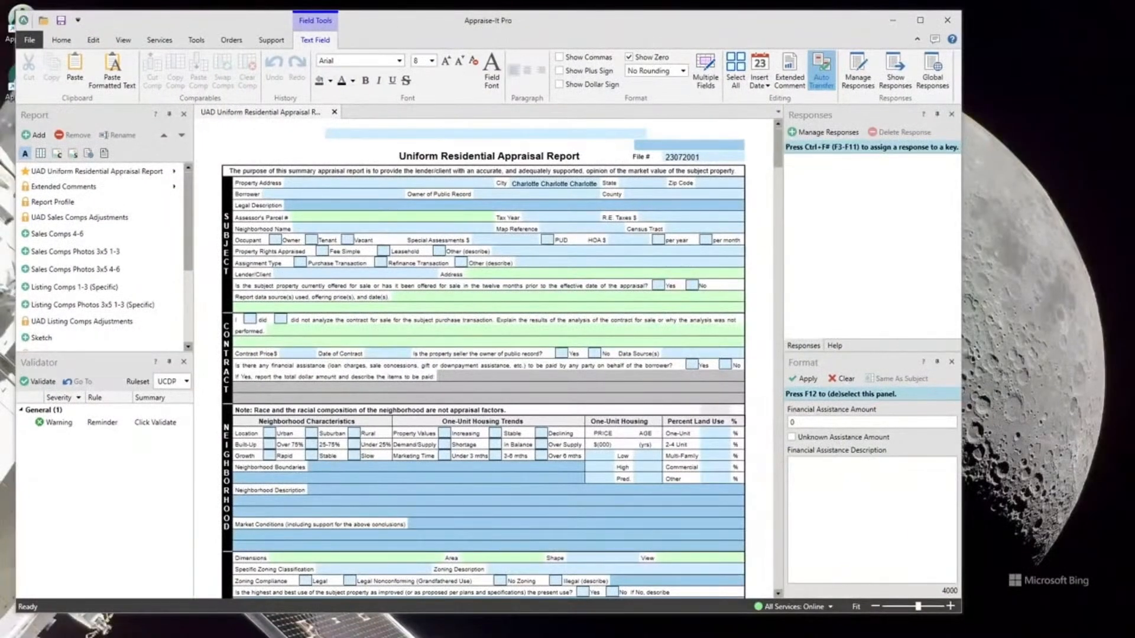
pyautogui.moveTo(1134, 127); pyautogui.dragTo(1060, 117)
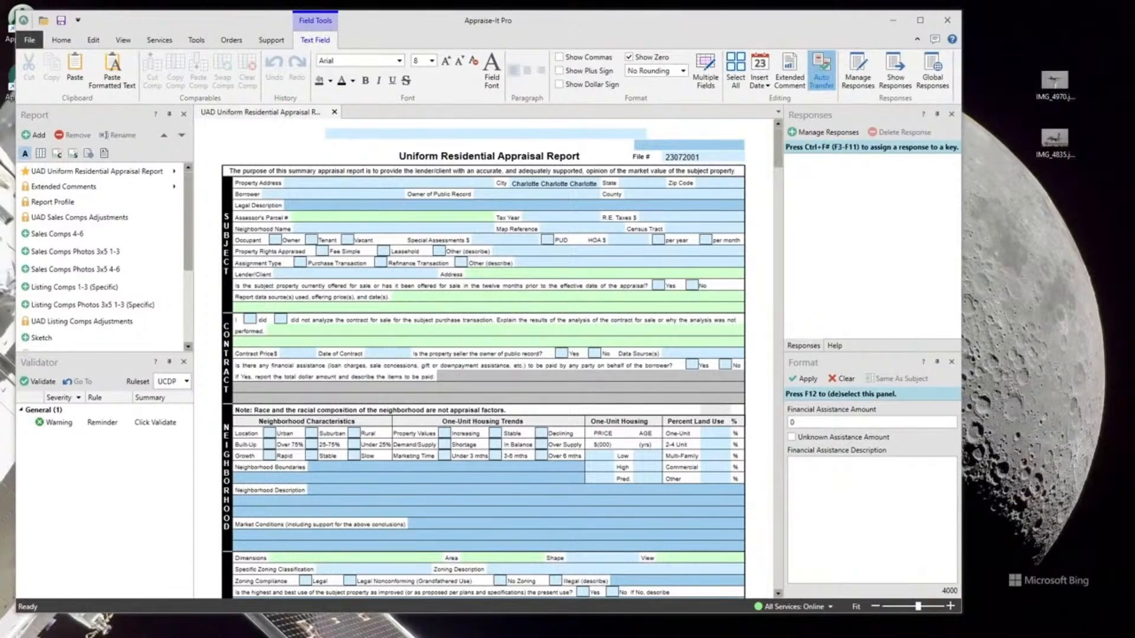
pyautogui.moveTo(1134, 15); pyautogui.dragTo(497, 15)
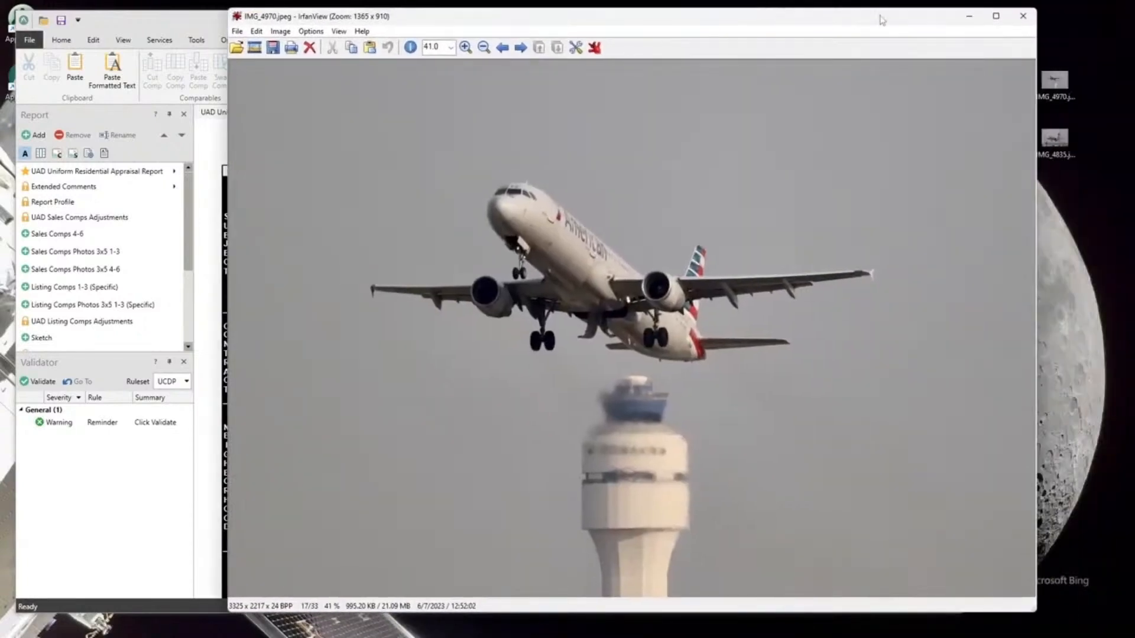
pyautogui.click(1025, 16)
pyautogui.doubleClick(1056, 141)
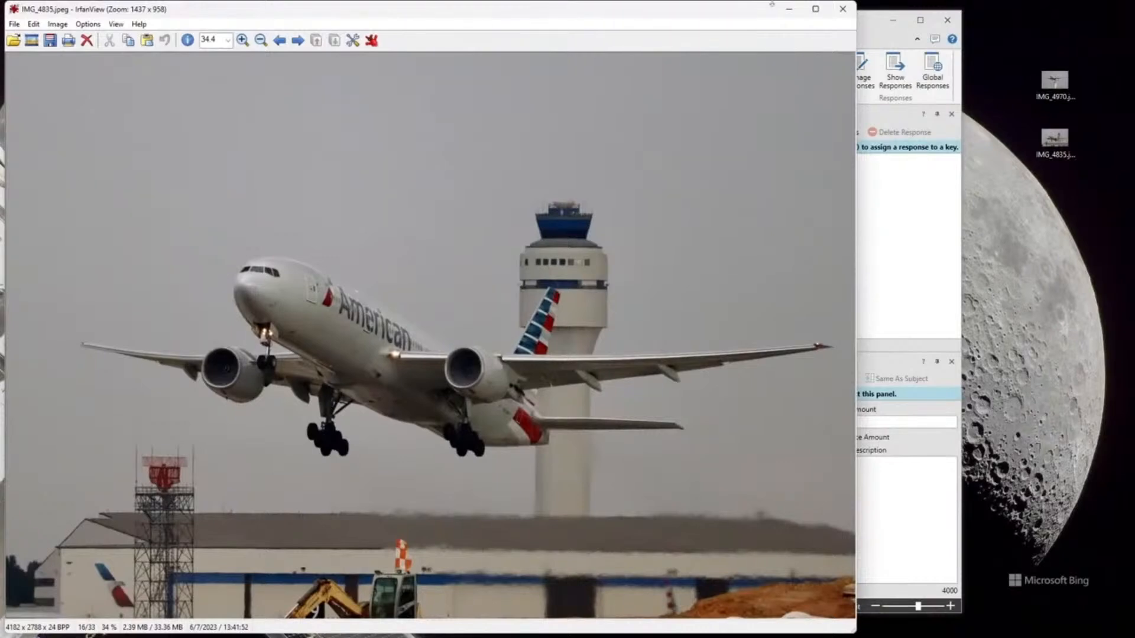
pyautogui.click(842, 10)
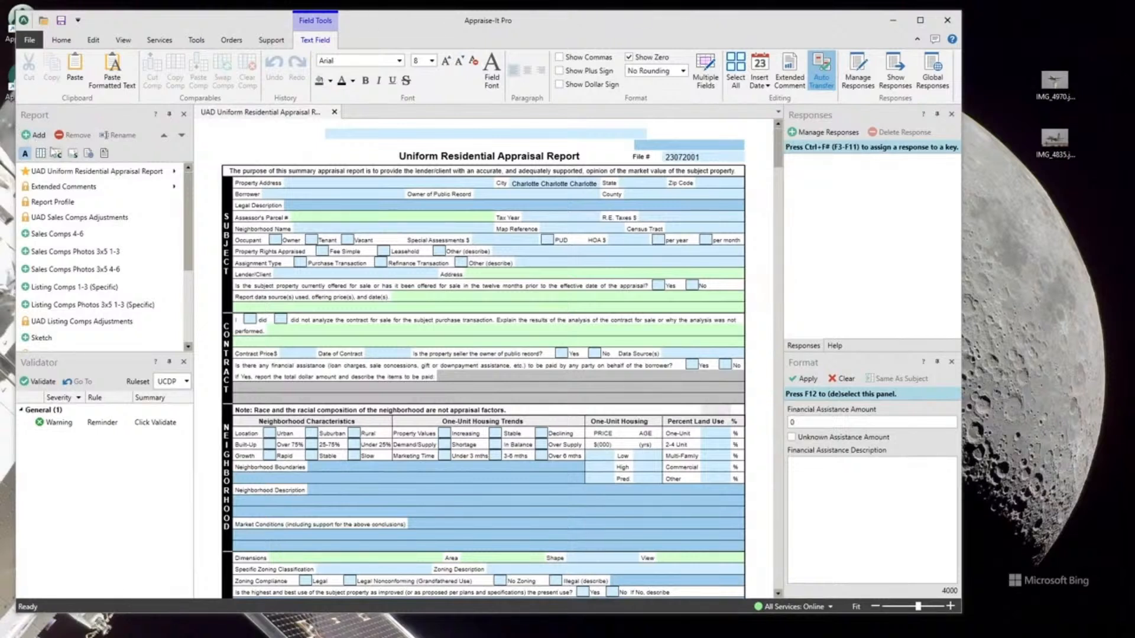
# Step: Open the General Photos (3/Legal) 3x5 addendum from the forms list
pyautogui.click(52, 288)
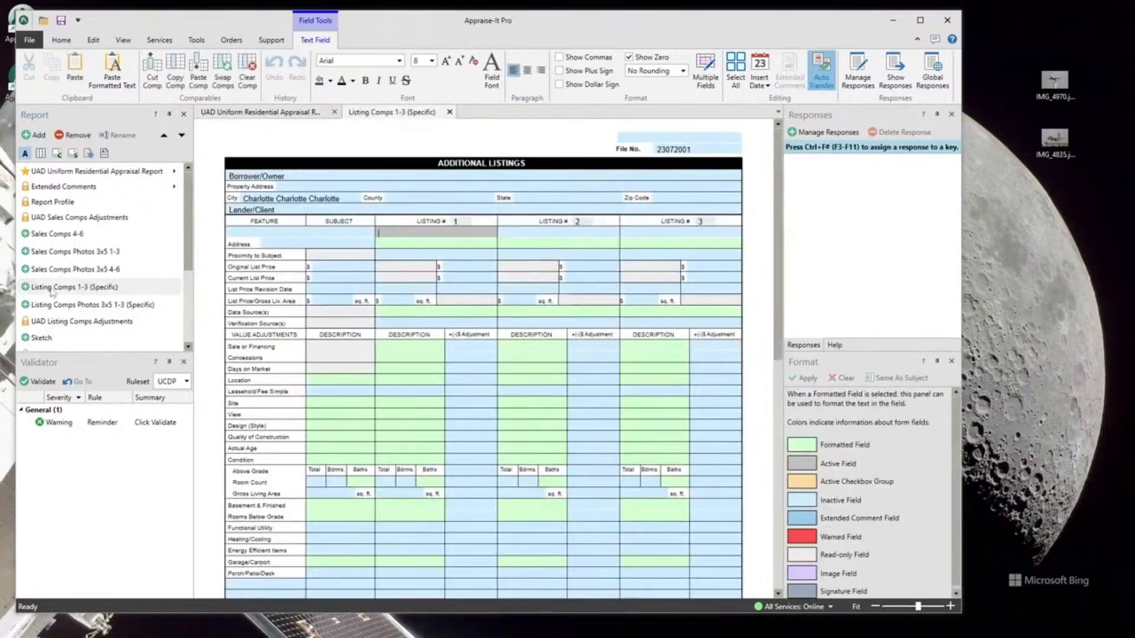
pyautogui.scroll(-3, 52, 290)
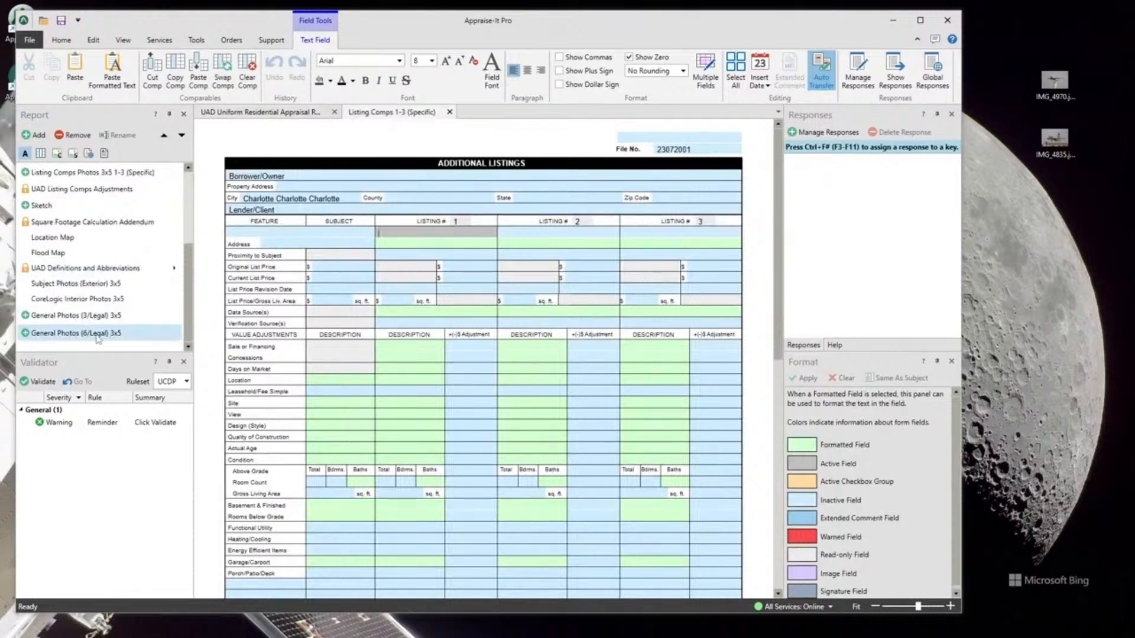
pyautogui.doubleClick(95, 316)
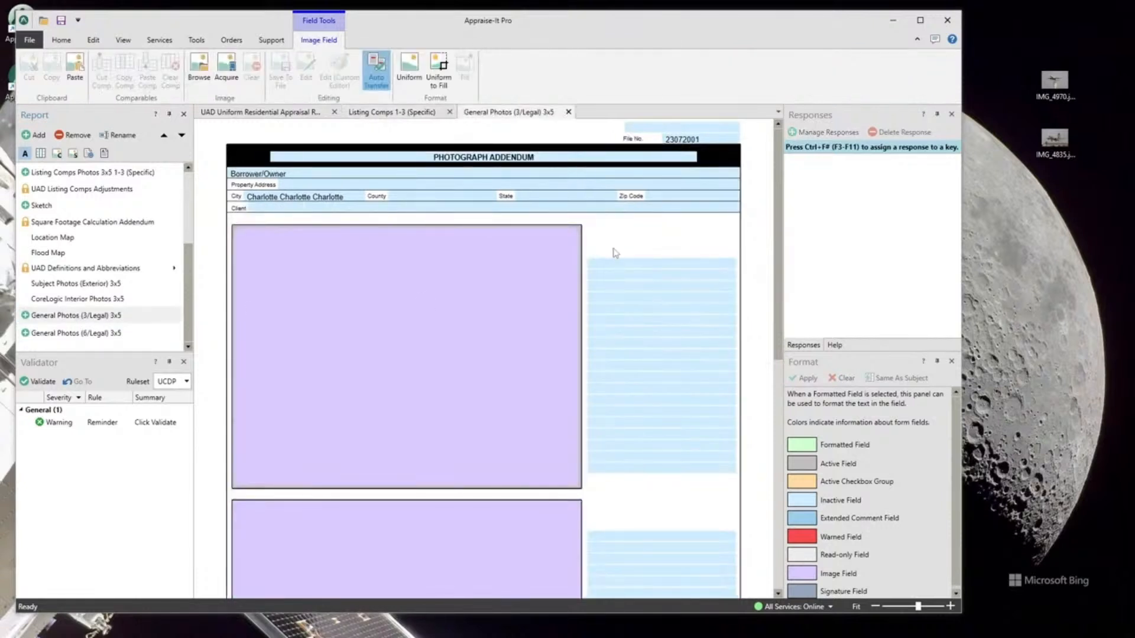
pyautogui.scroll(-6, 615, 253)
pyautogui.scroll(6, 615, 253)
# Step: Cancel the file-open window for the first photo box and dismiss its options menu
pyautogui.doubleClick(434, 295)
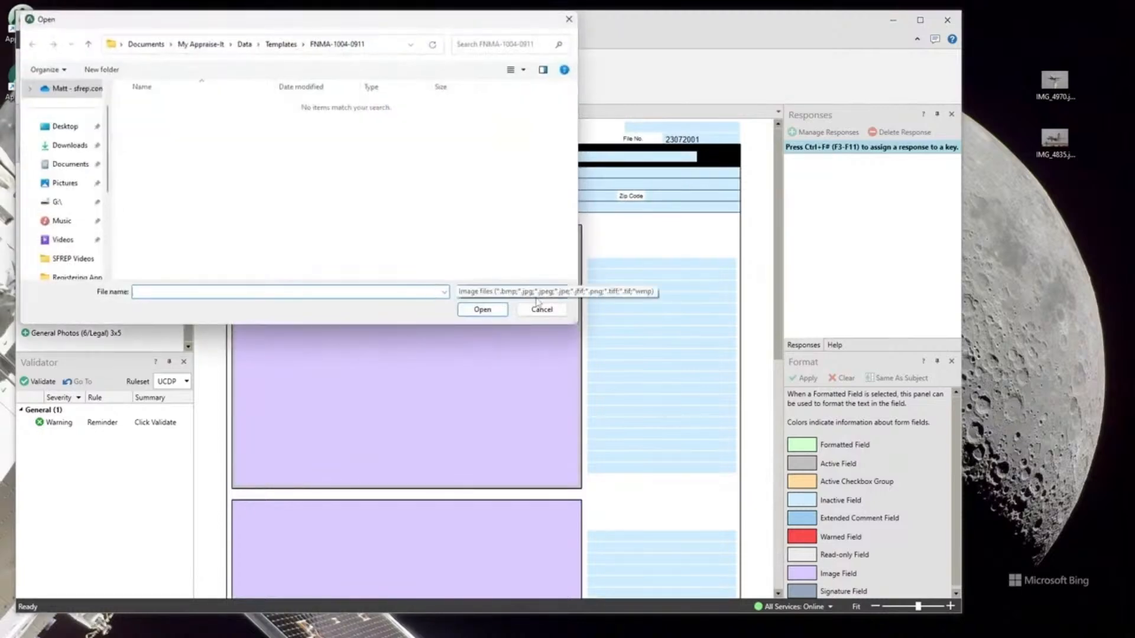
pyautogui.click(539, 310)
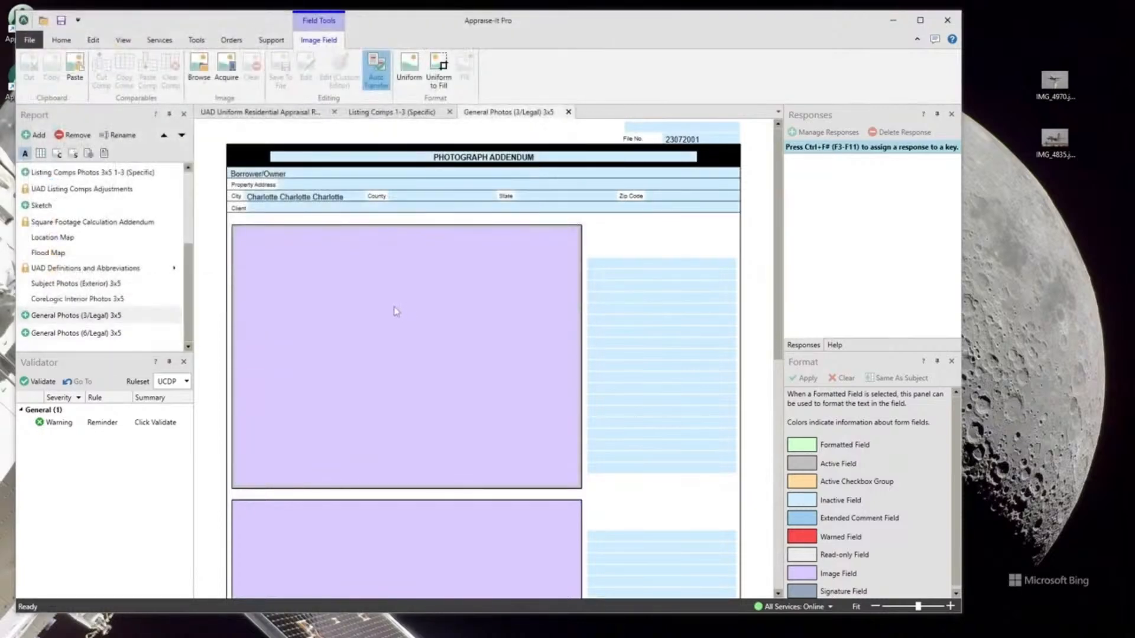
pyautogui.rightClick(393, 306)
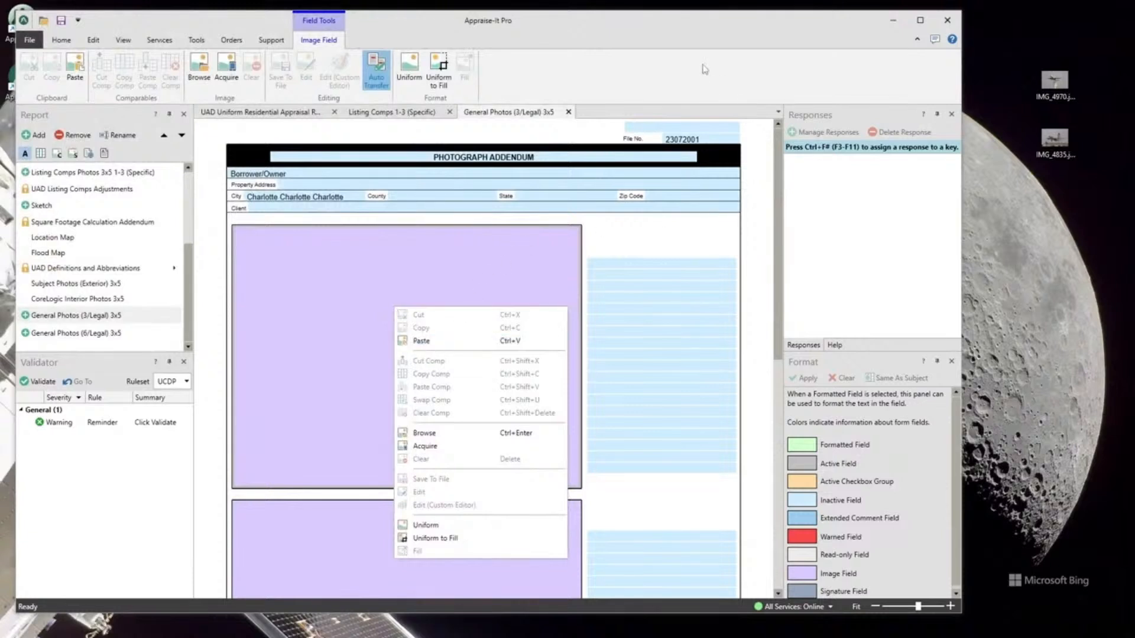
pyautogui.click(650, 38)
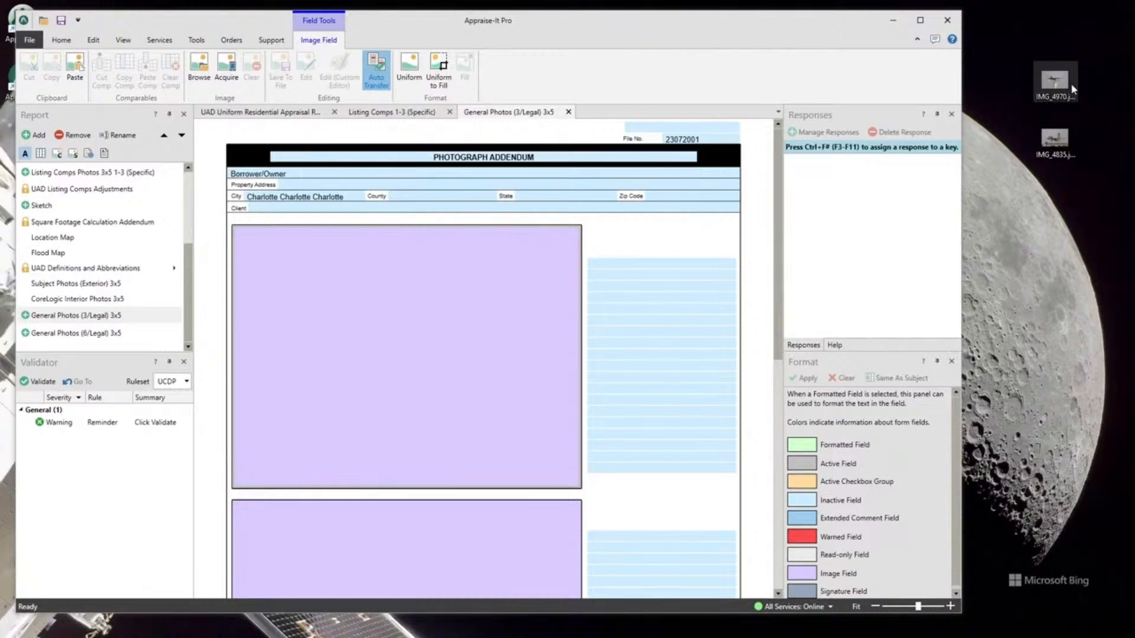
# Step: Drop IMG_4970 and IMG_4835 into the first two photo boxes, then review the photo options
pyautogui.moveTo(1051, 85); pyautogui.dragTo(480, 309)
pyautogui.scroll(-3, 577, 307)
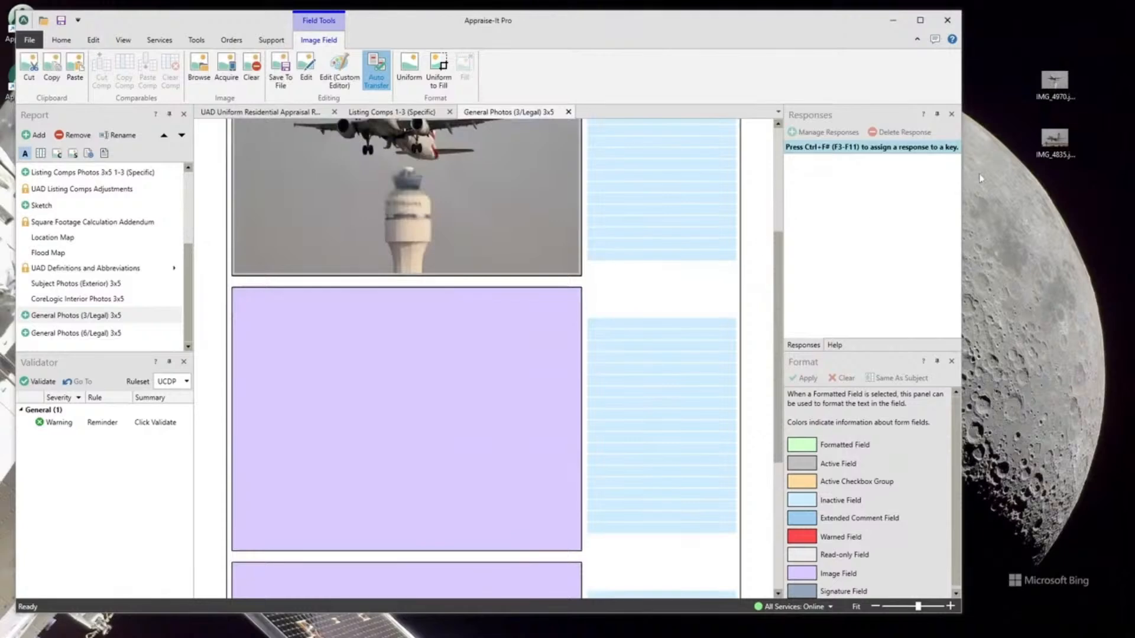
pyautogui.moveTo(1055, 138); pyautogui.dragTo(359, 392)
pyautogui.scroll(3, 496, 364)
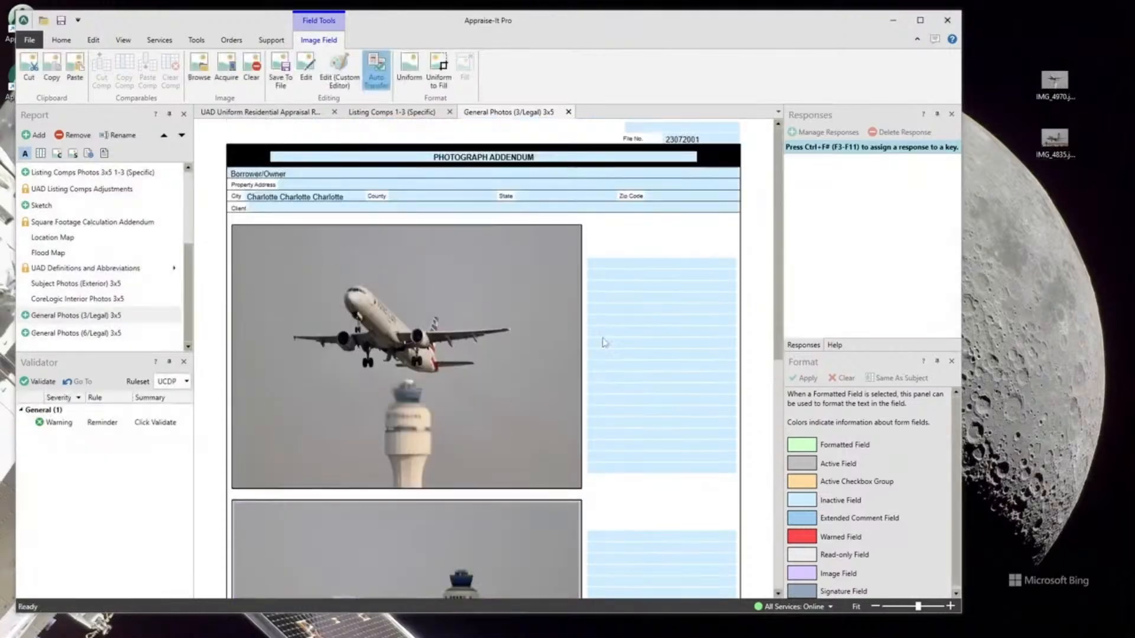
pyautogui.rightClick(377, 305)
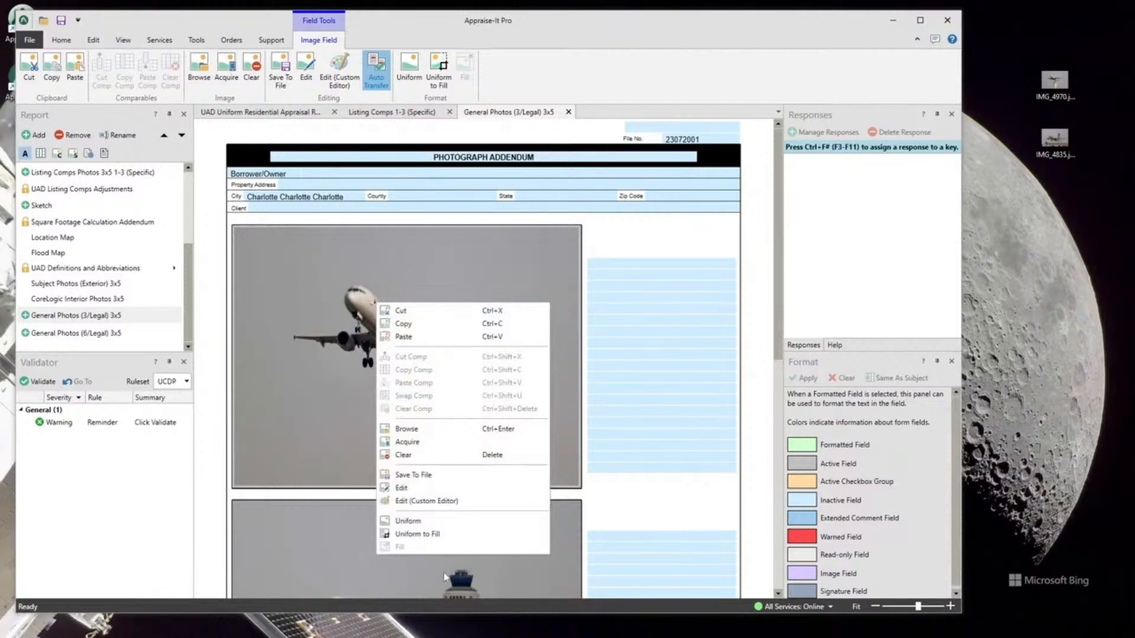
pyautogui.click(314, 276)
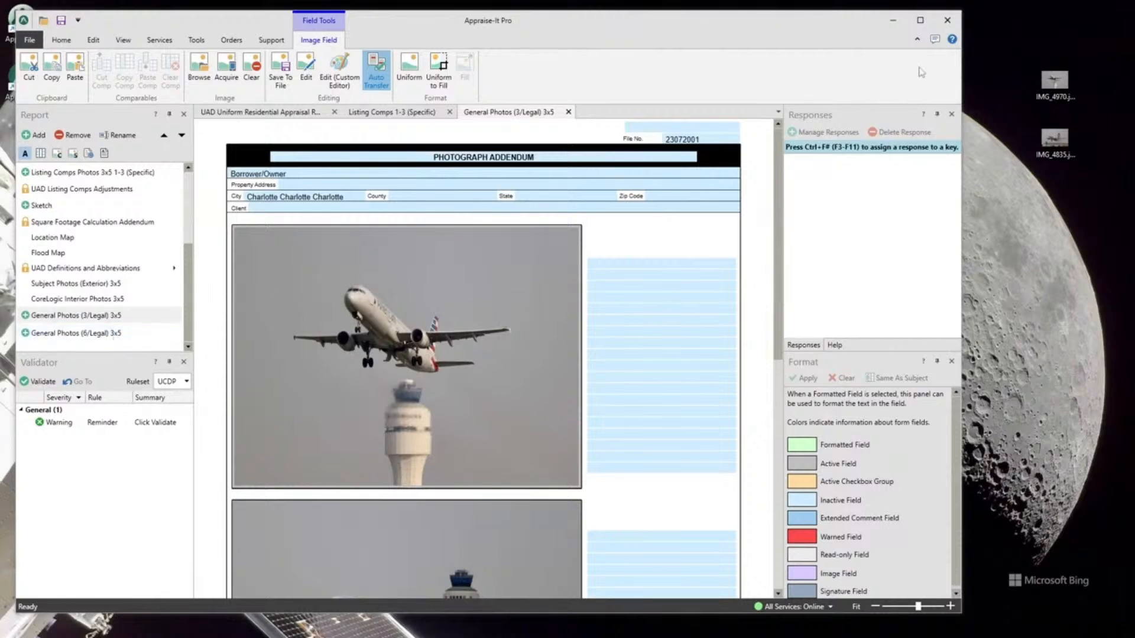
# Step: Maximize Appraise-It Pro and close the General Photos (3/Legal) 3x5 page
pyautogui.click(920, 20)
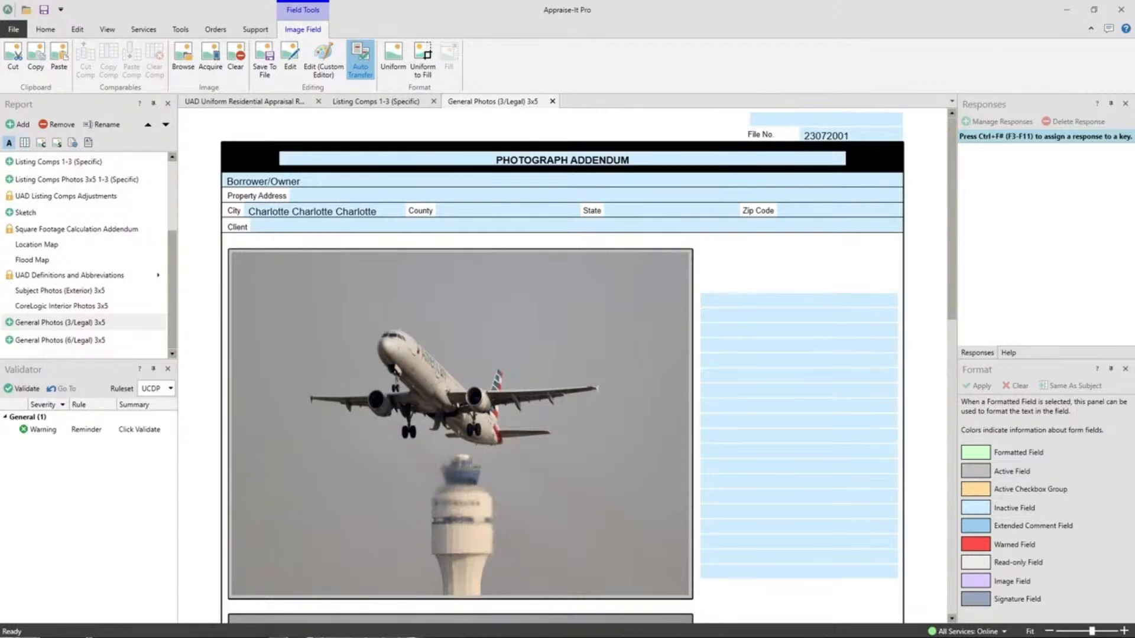
pyautogui.click(552, 101)
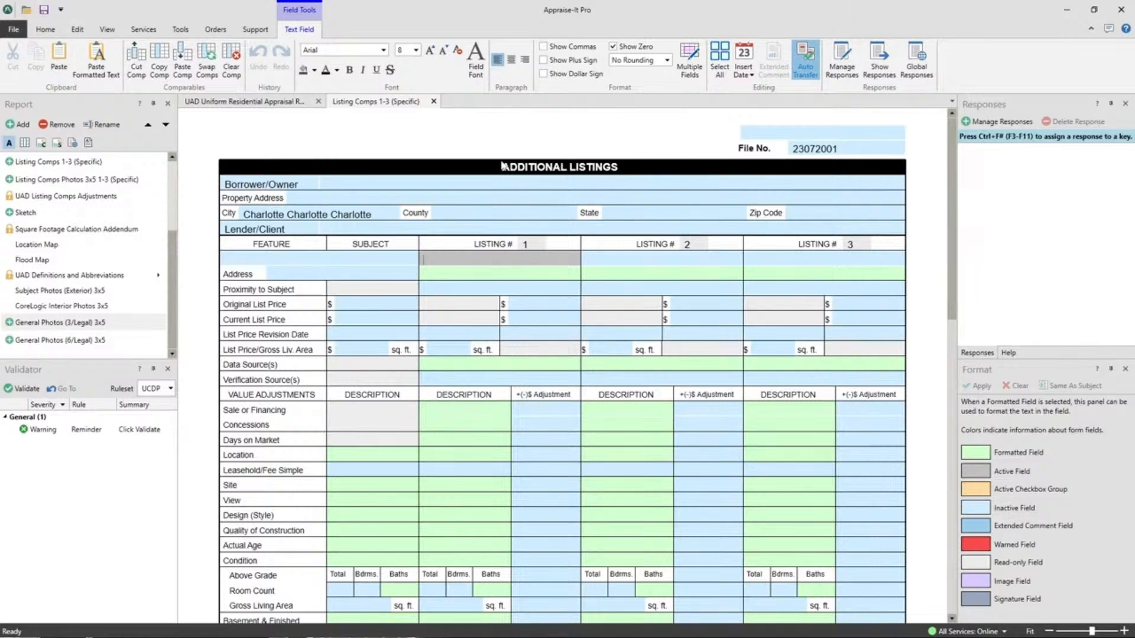
# Step: Close the Listing Comps 1-3 (Specific) page, returning to the main report
pyautogui.click(433, 101)
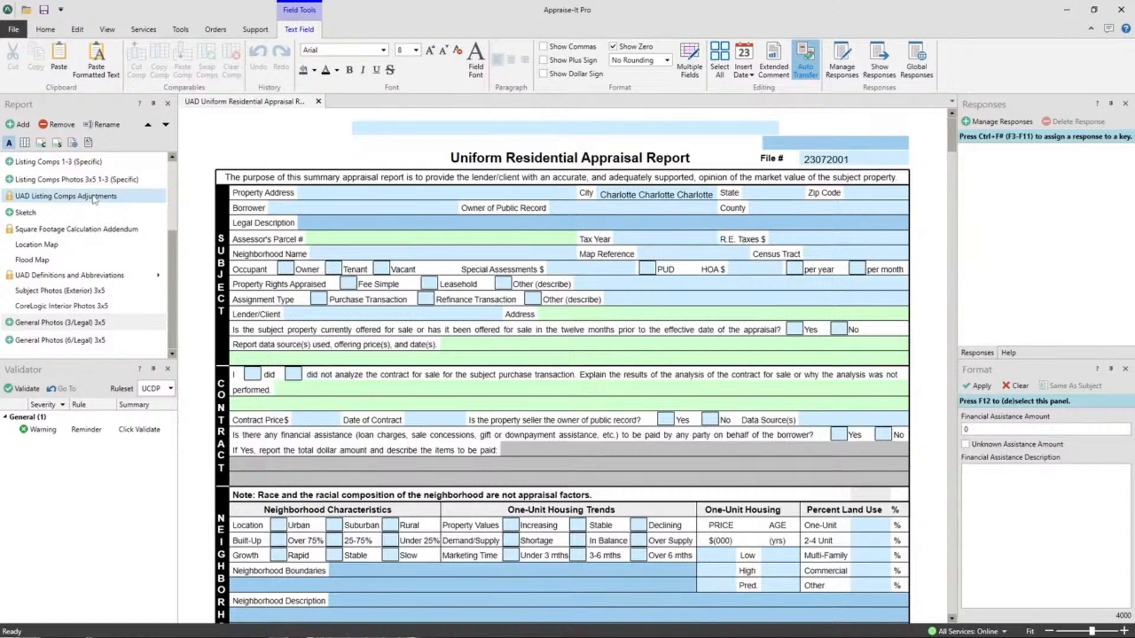
# Step: Save the report as template 'Charlotte', then close the report without saving
pyautogui.click(48, 31)
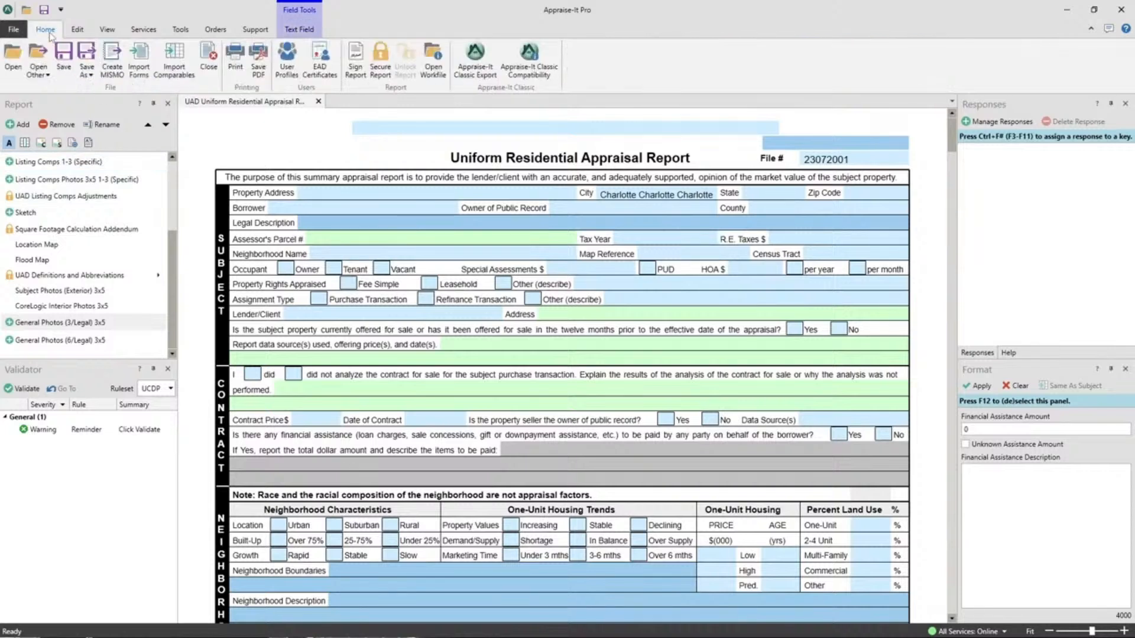
pyautogui.click(91, 76)
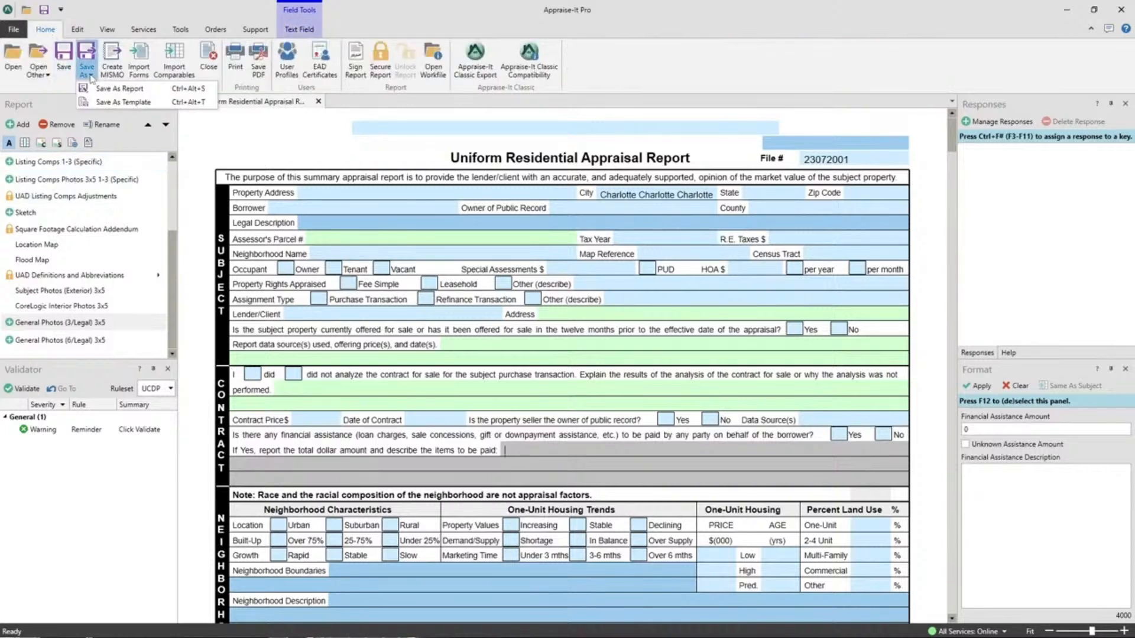
pyautogui.click(119, 105)
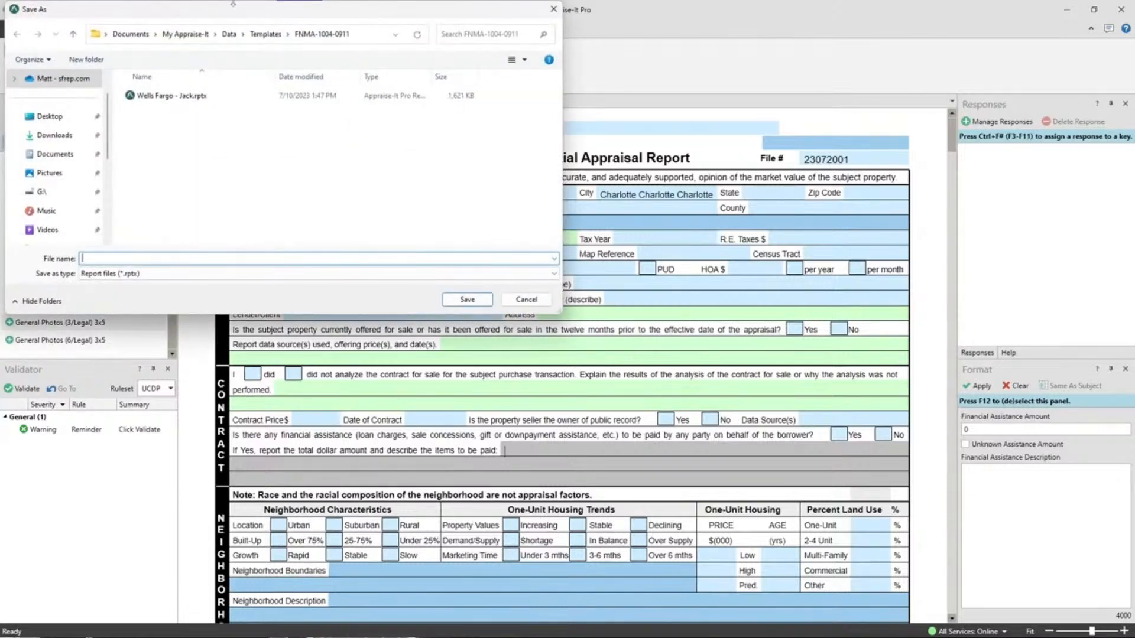
pyautogui.write('Charlotte')
pyautogui.click(468, 300)
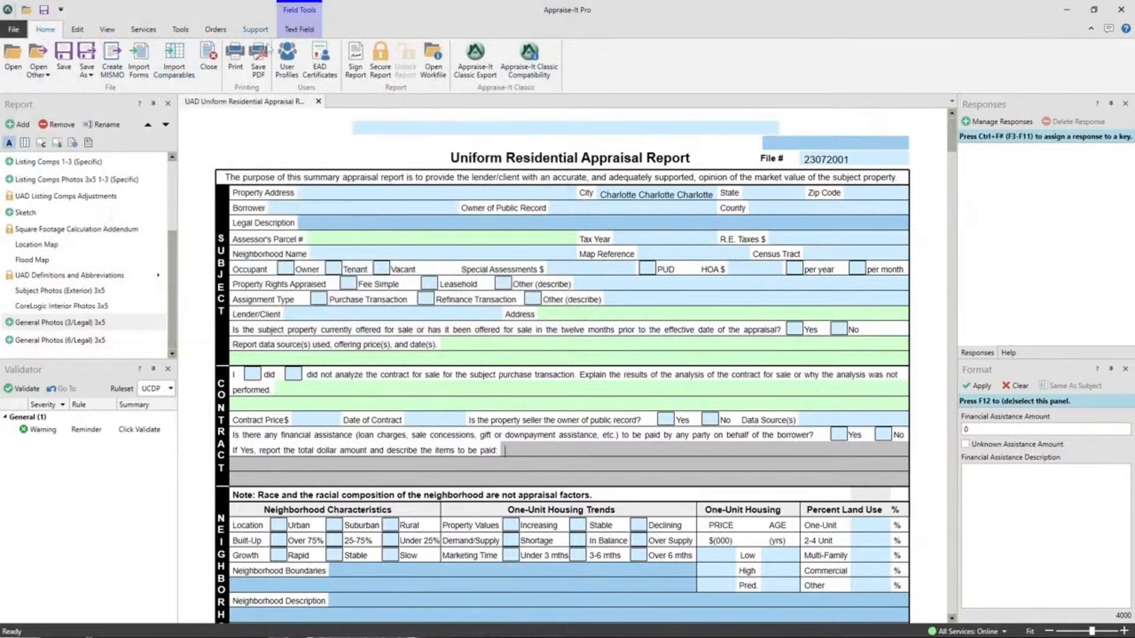
pyautogui.click(208, 59)
pyautogui.click(581, 350)
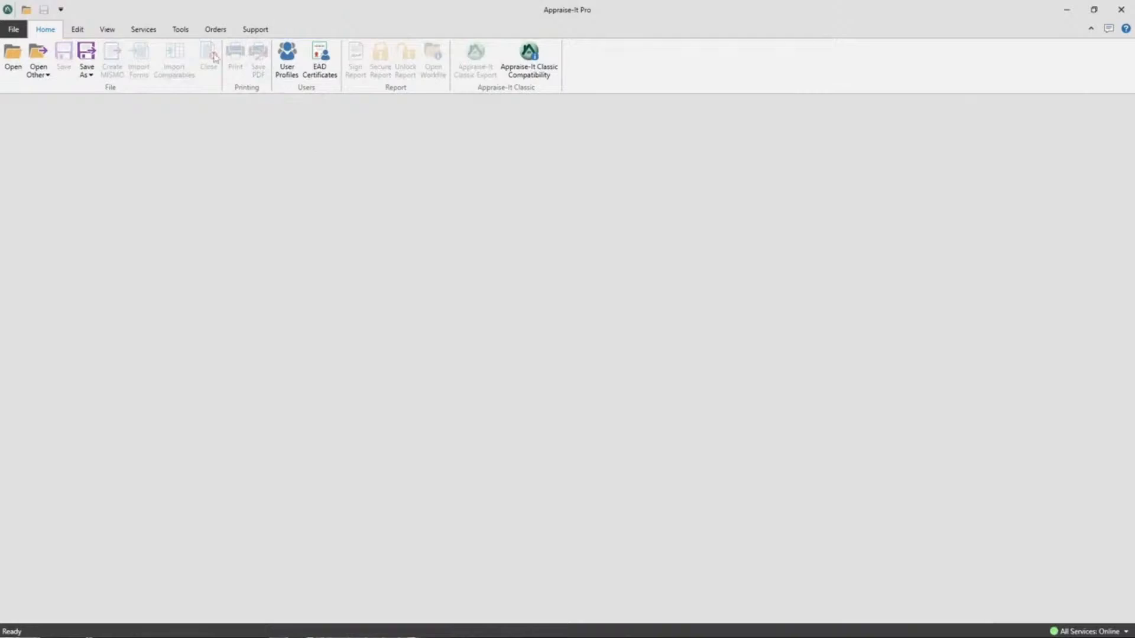
# Step: Create a new UAD Uniform Residential Appraisal Report from the Charlotte template
pyautogui.click(7, 29)
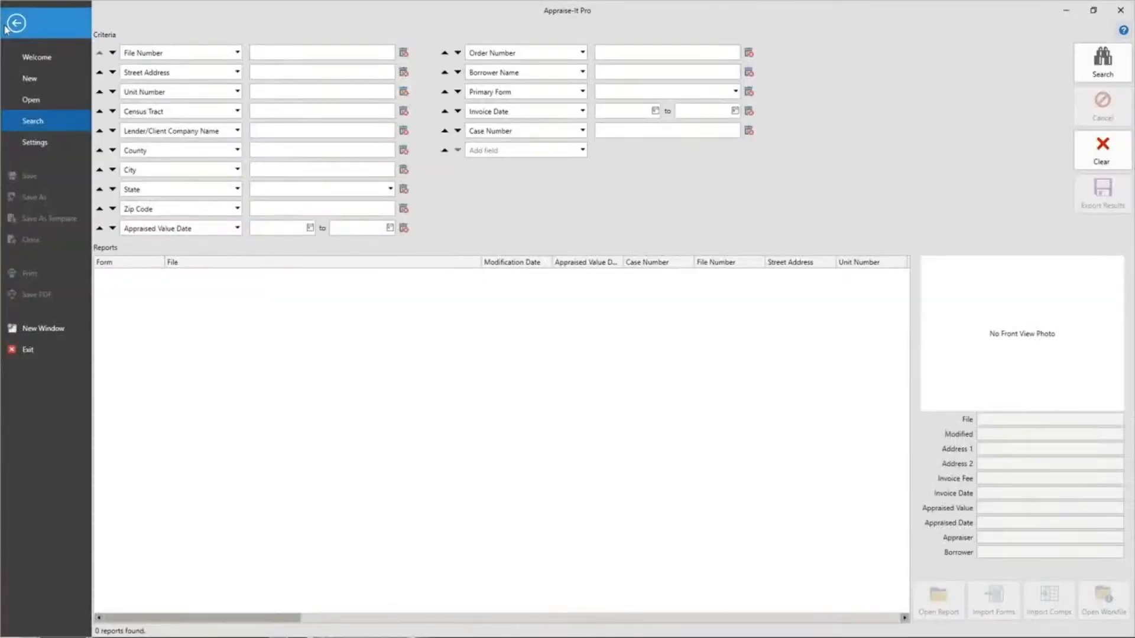
pyautogui.click(44, 81)
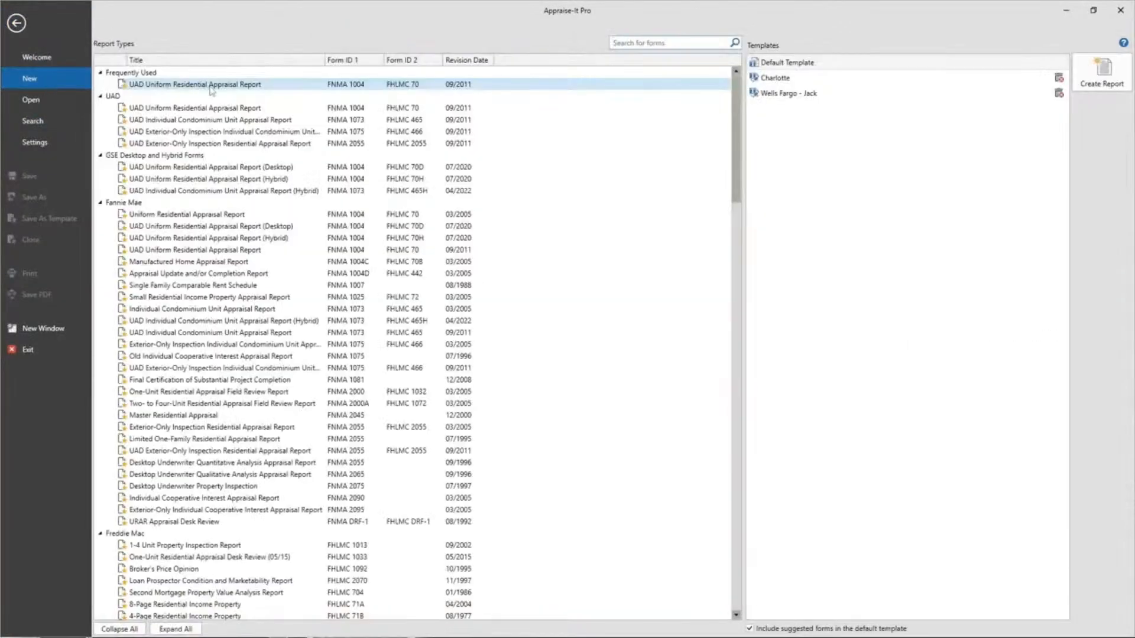
pyautogui.click(210, 88)
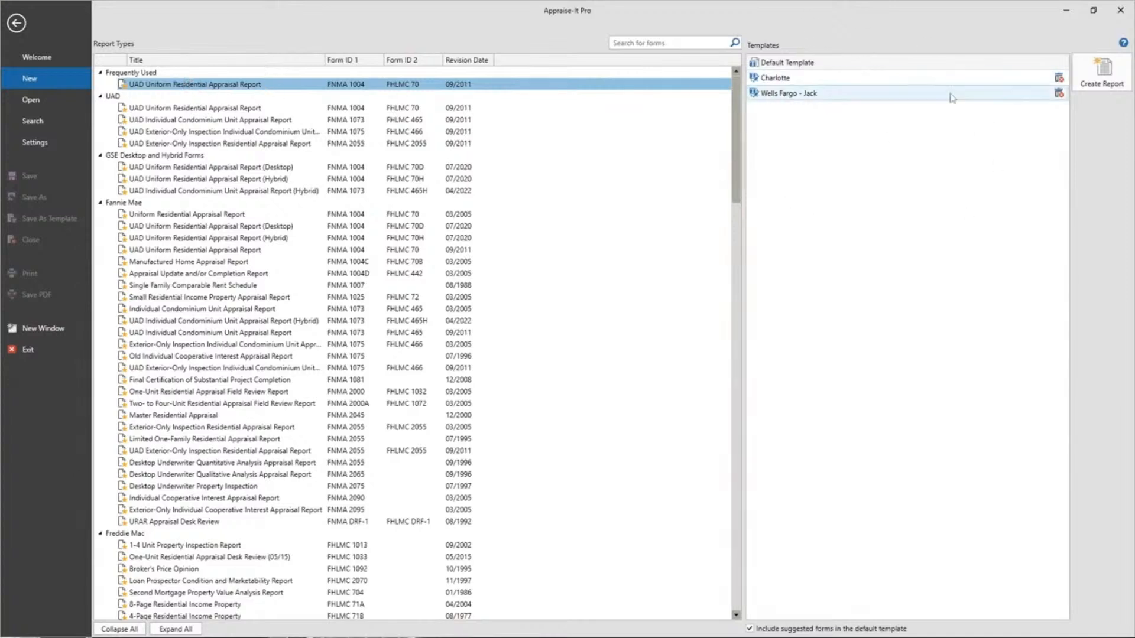
pyautogui.click(771, 81)
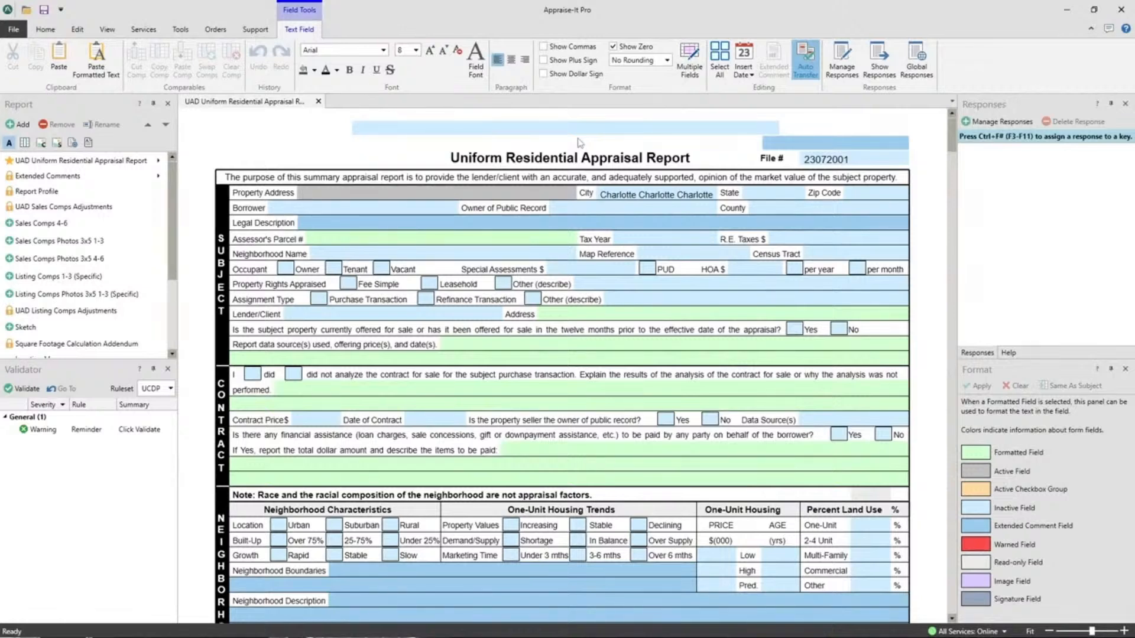
# Step: Close the newly created report without saving it
pyautogui.click(46, 31)
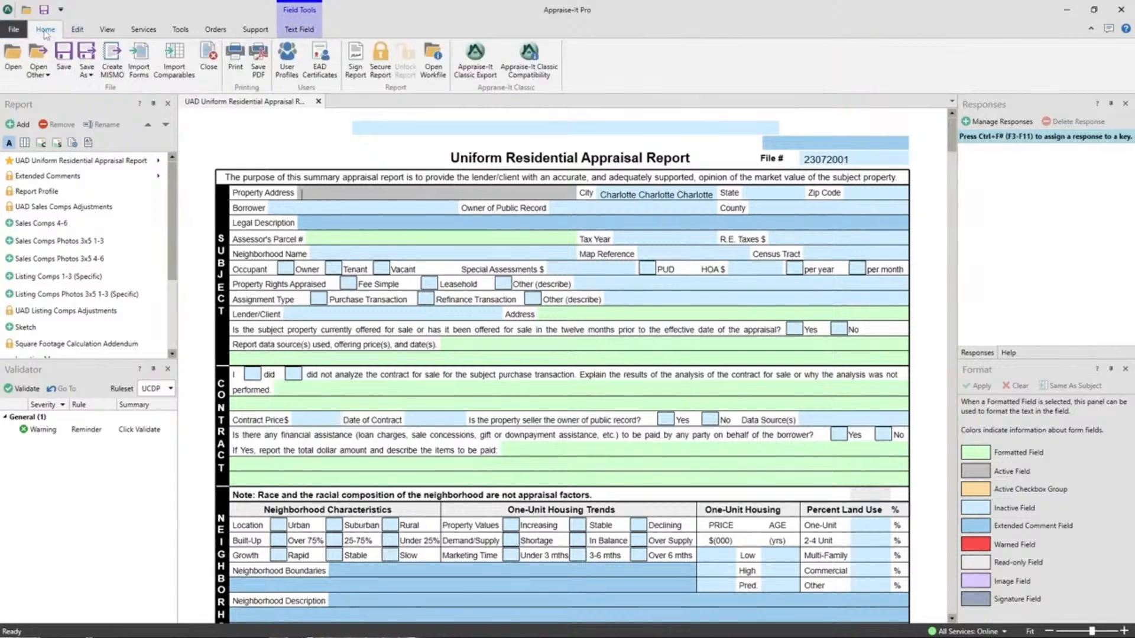
pyautogui.click(212, 60)
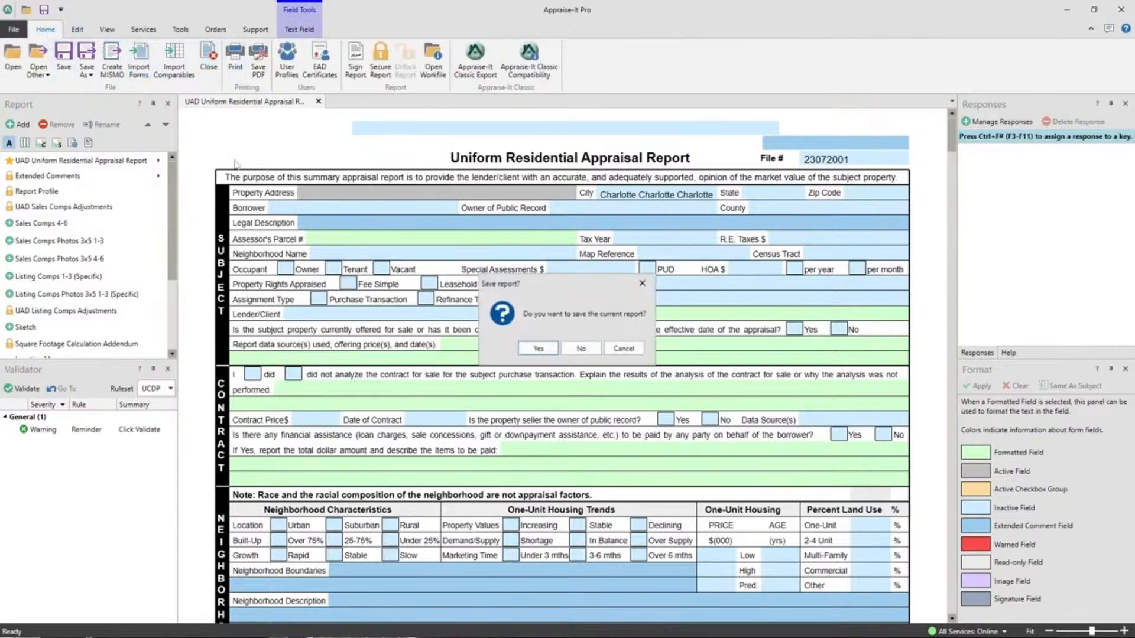
pyautogui.click(569, 352)
# Step: Open Pro Sample.rptx from Recent Reports and look over its sales comparison grid
pyautogui.click(13, 29)
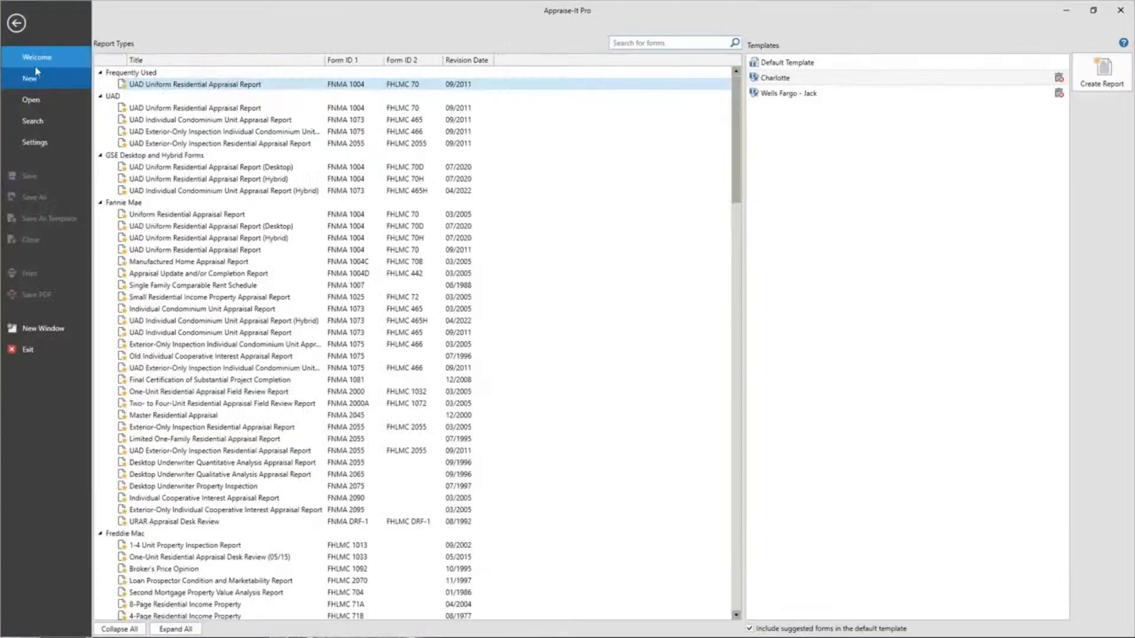
pyautogui.click(32, 99)
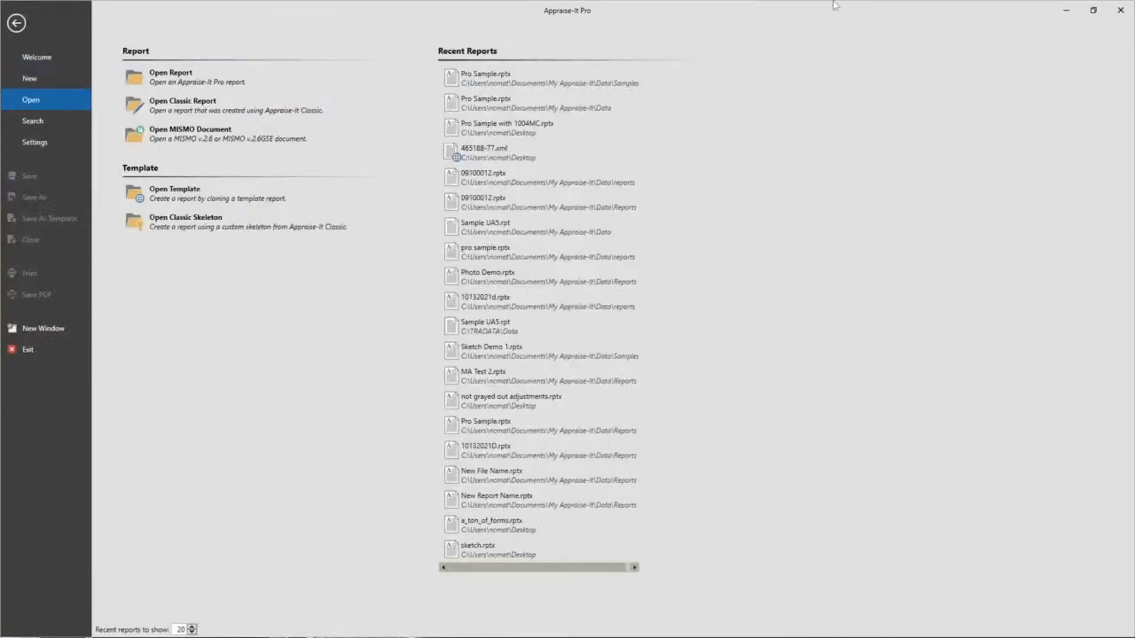
pyautogui.click(493, 76)
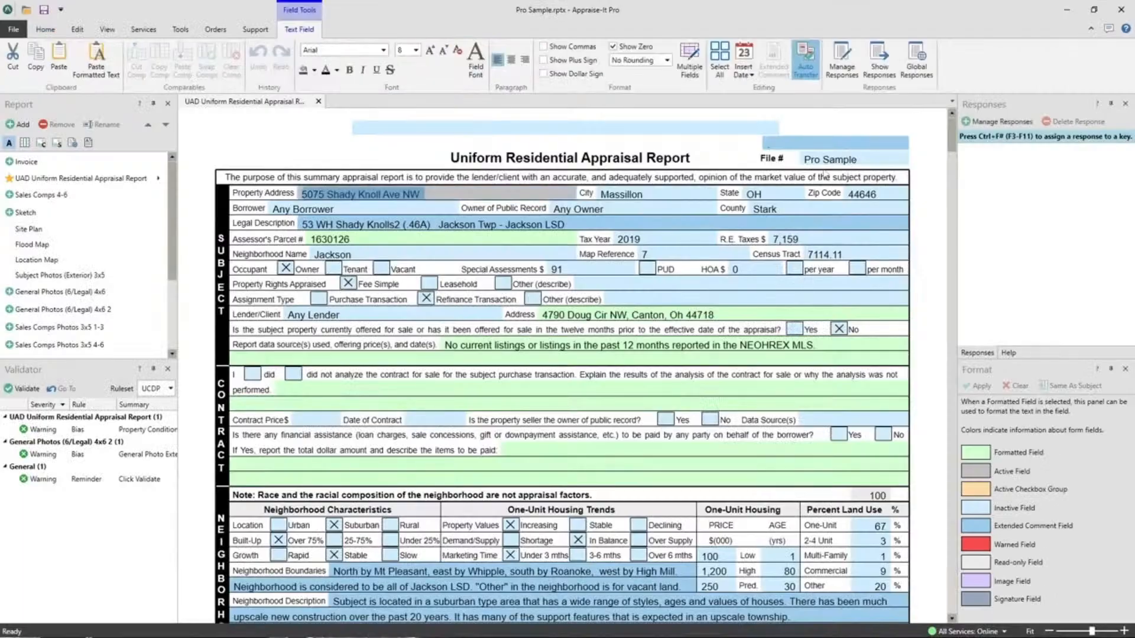
pyautogui.scroll(-20, 824, 176)
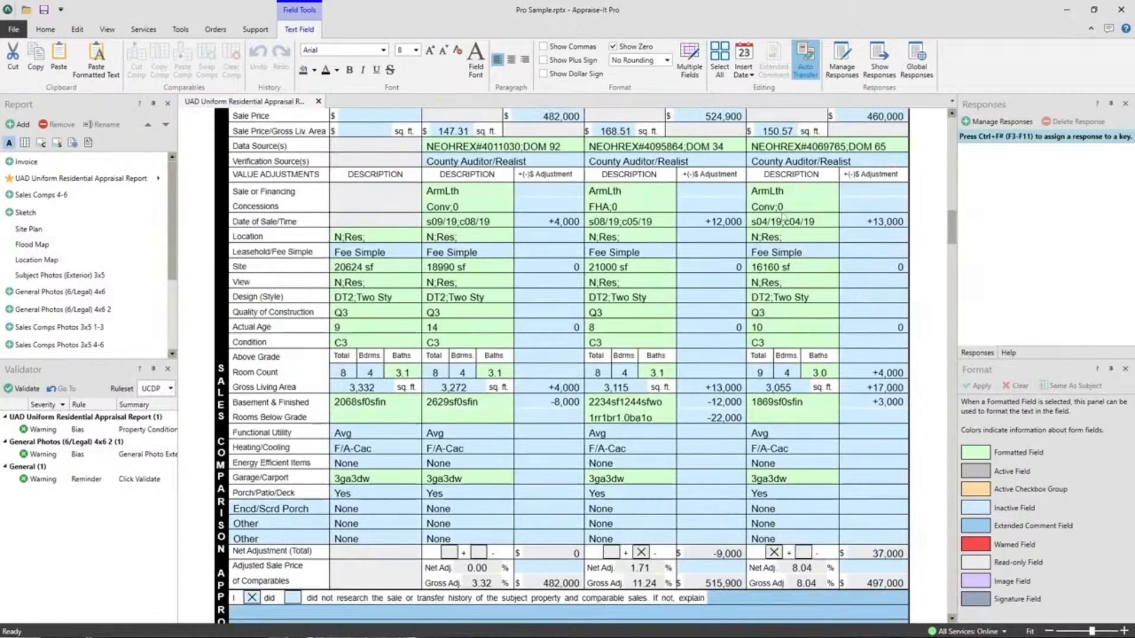
pyautogui.scroll(3, 784, 219)
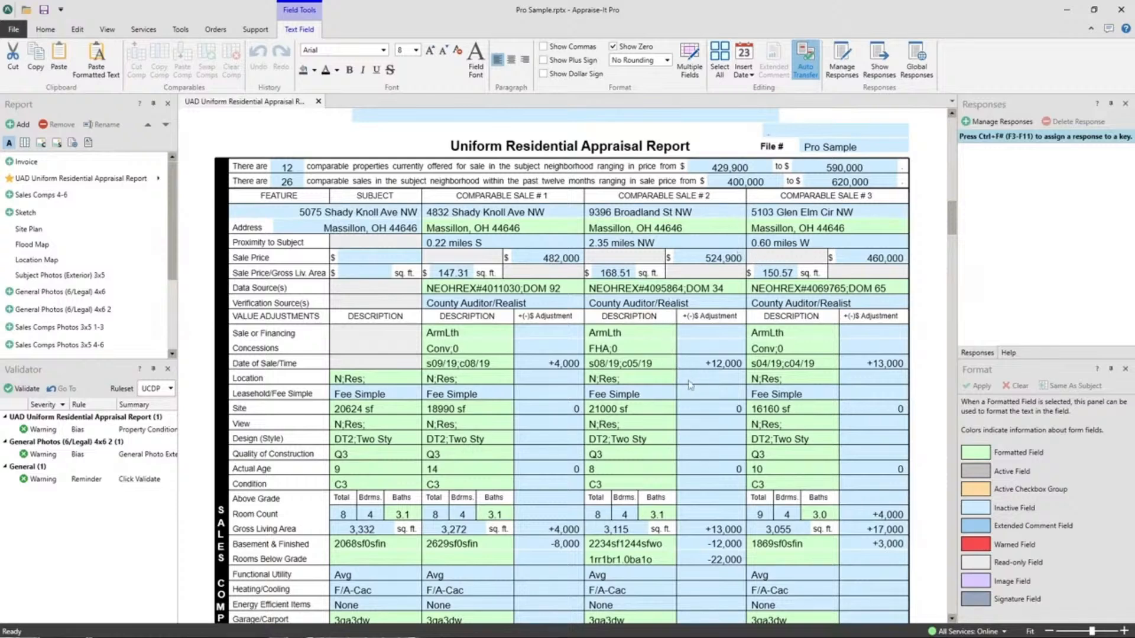
# Step: Use Clear Comp to empty Comparable Sale #2, then view the Subject Photos (Exterior) 3x5 addendum
pyautogui.click(651, 410)
pyautogui.rightClick(650, 410)
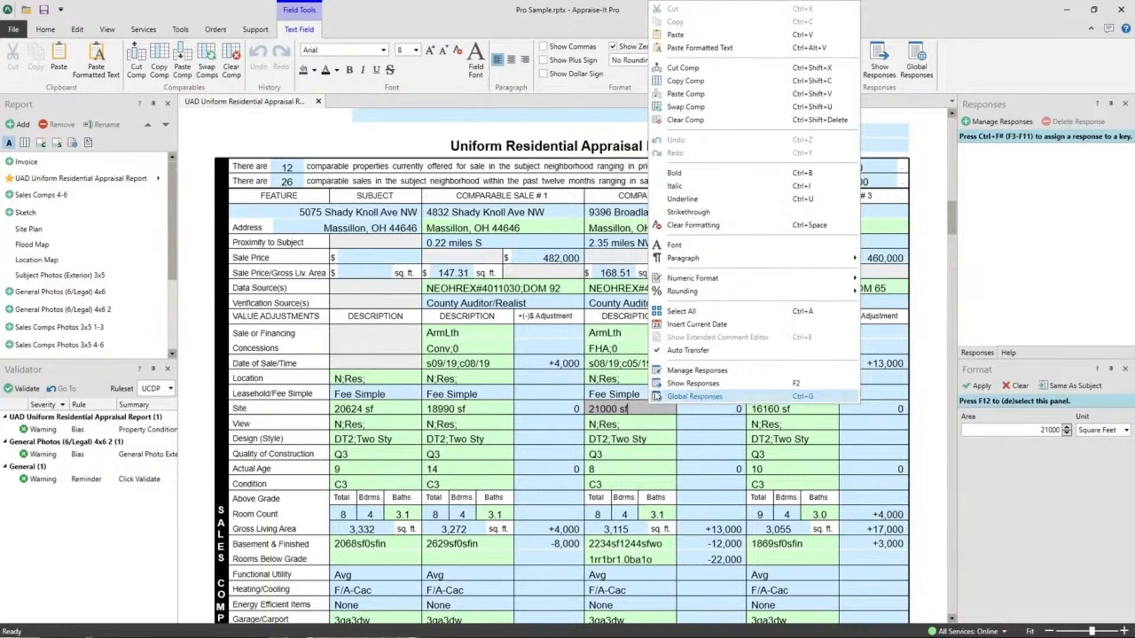
pyautogui.click(685, 119)
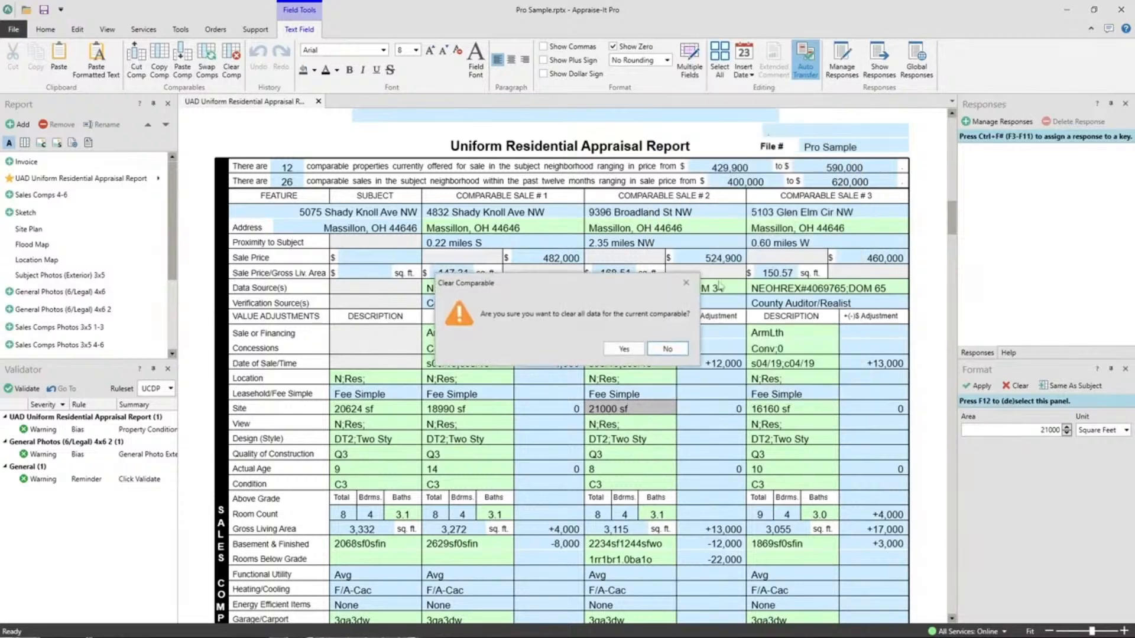
pyautogui.click(623, 349)
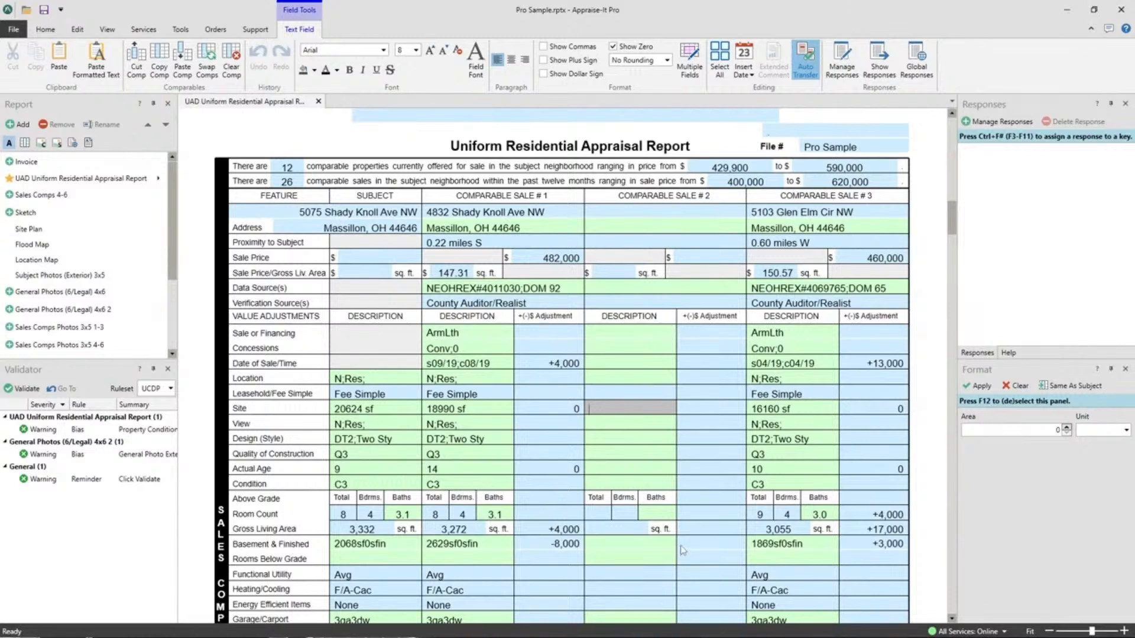
pyautogui.click(68, 276)
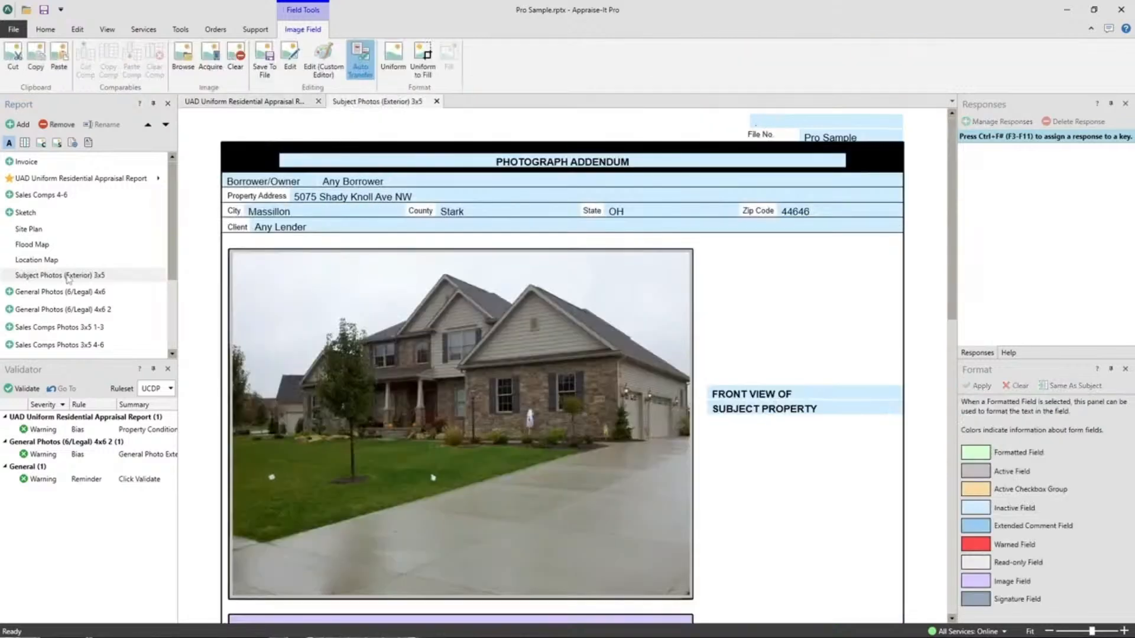
# Step: Close the Subject Photos (Exterior) 3x5 and Sales Comps Photos 3x5 1-3 pages, returning to the report grid
pyautogui.click(436, 101)
pyautogui.scroll(-2, 87, 233)
pyautogui.scroll(1, 87, 233)
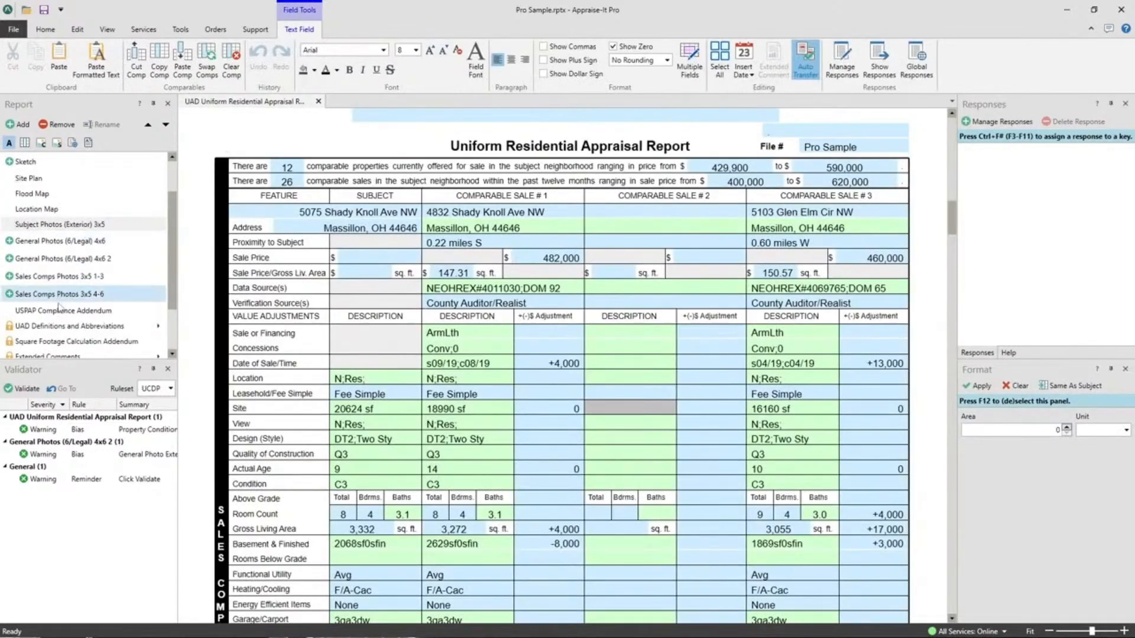
pyautogui.click(90, 277)
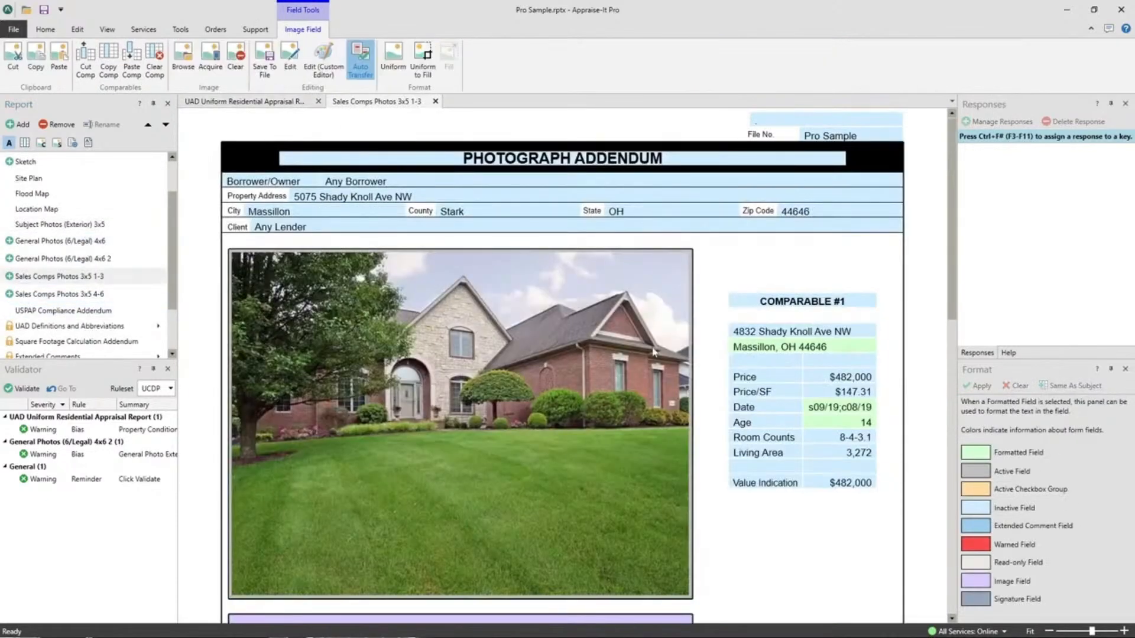
pyautogui.scroll(-6, 597, 373)
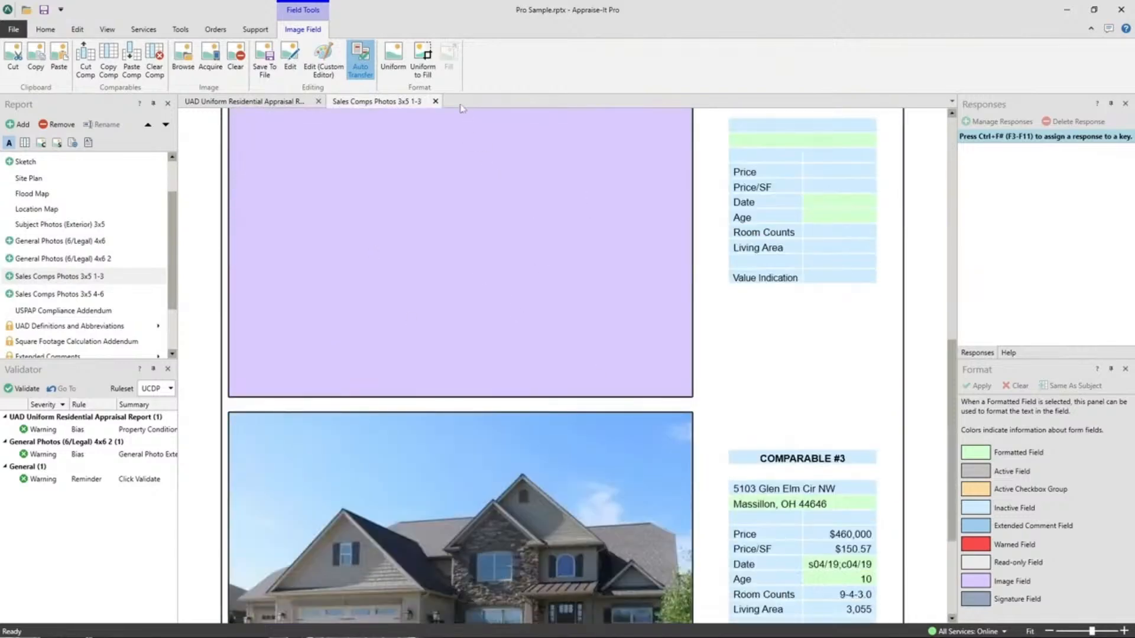
pyautogui.click(435, 101)
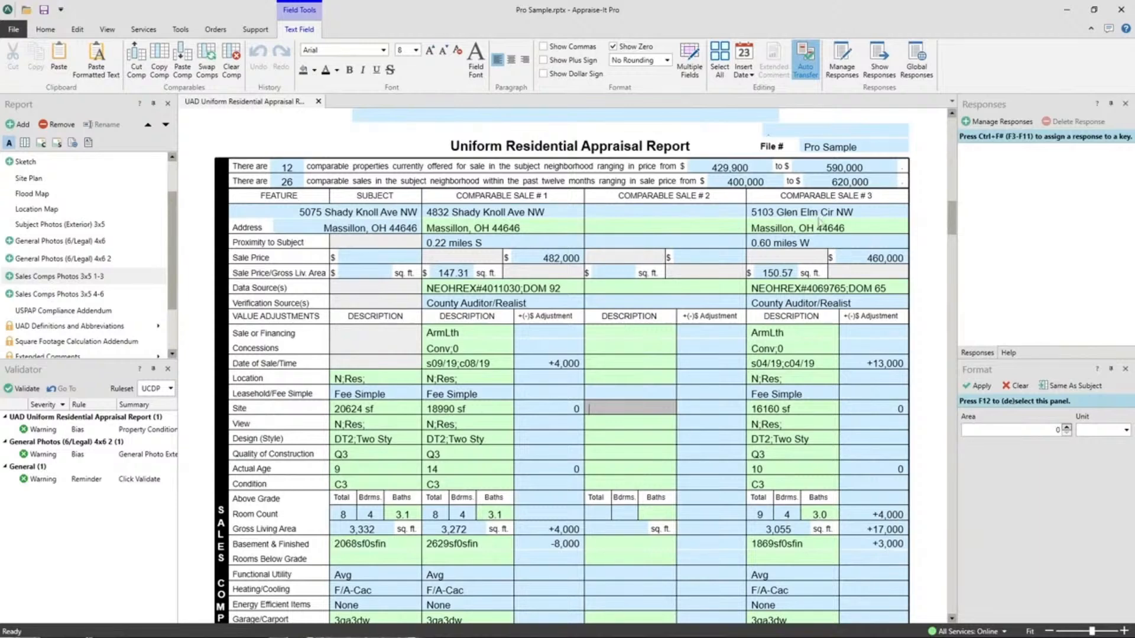
pyautogui.click(806, 349)
pyautogui.rightClick(806, 350)
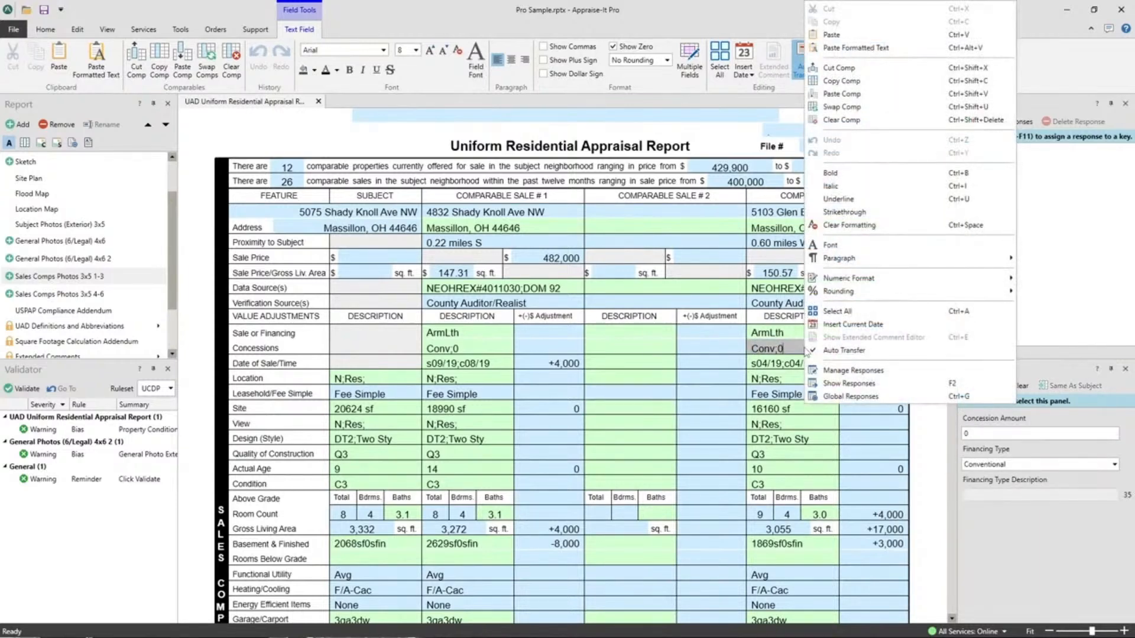
pyautogui.click(841, 69)
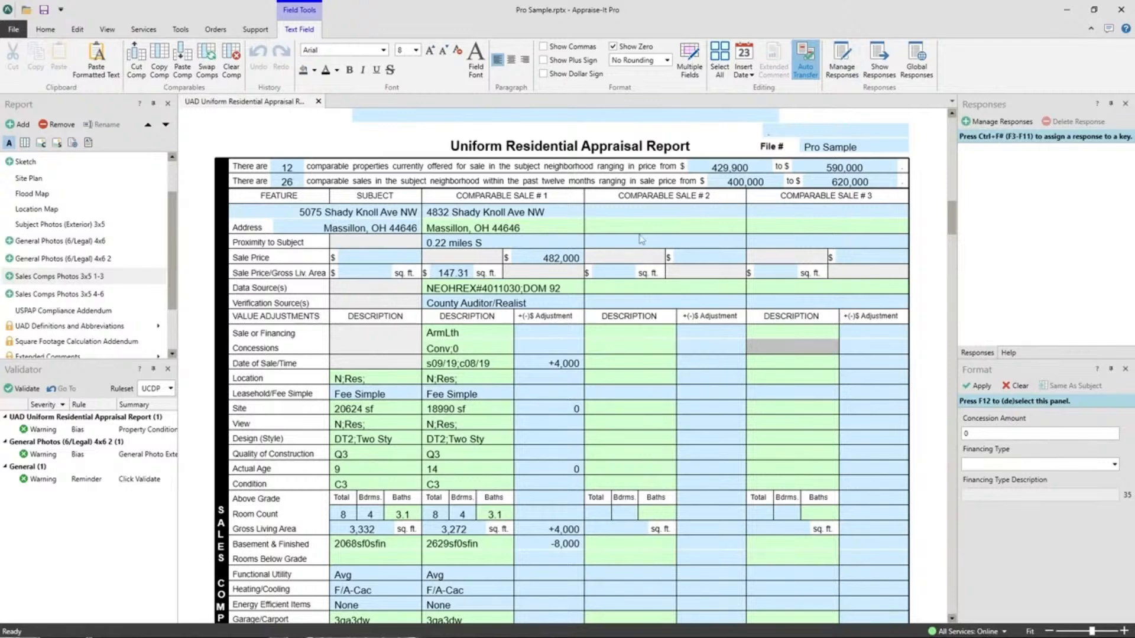
pyautogui.rightClick(609, 230)
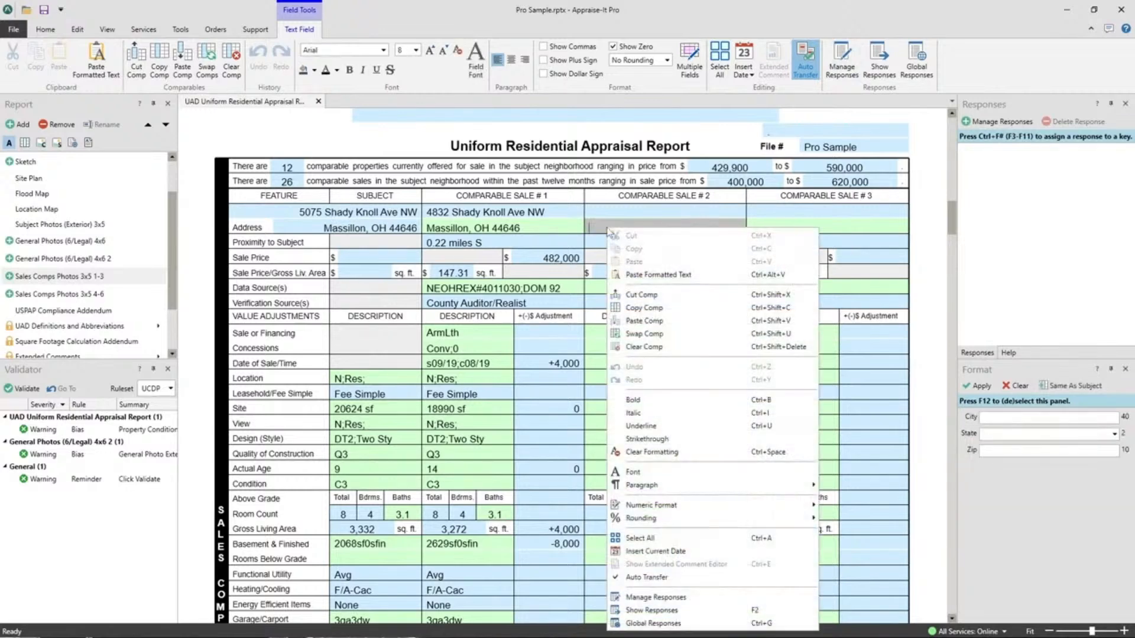
pyautogui.click(641, 321)
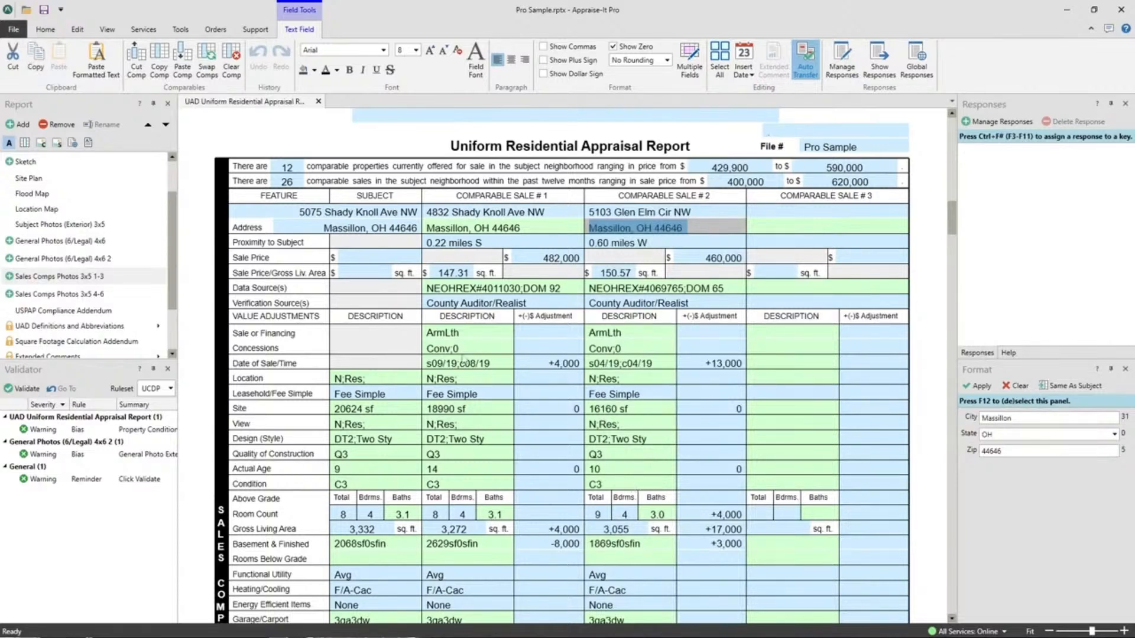
# Step: Paste the same comparable data back into Comparable Sale #3
pyautogui.rightClick(629, 338)
pyautogui.press('Escape')
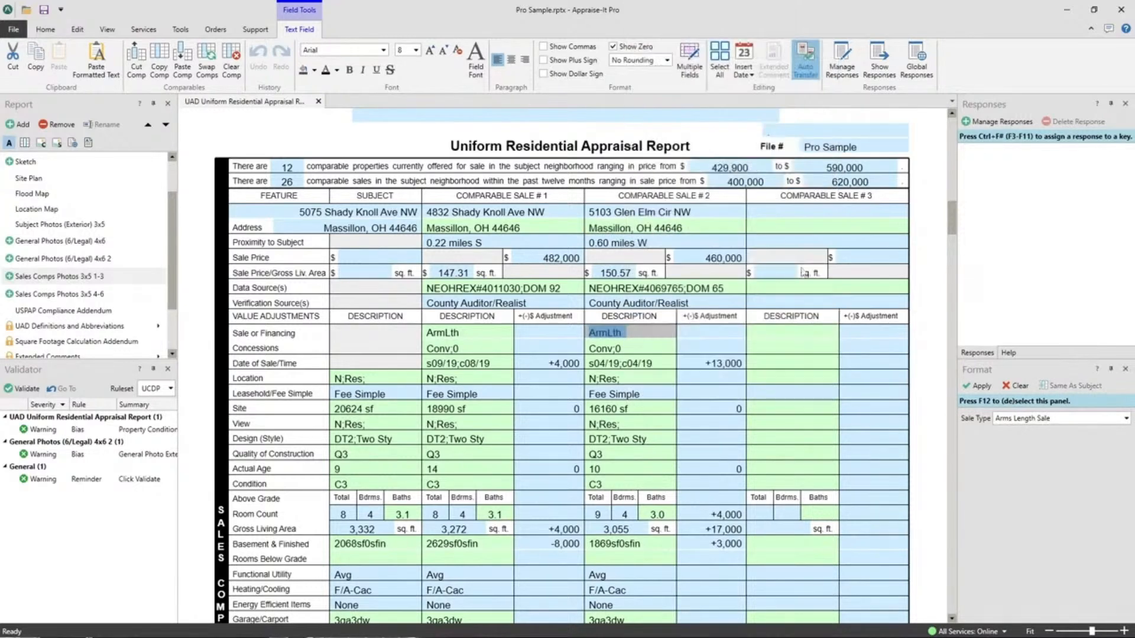
pyautogui.click(790, 350)
pyautogui.rightClick(789, 350)
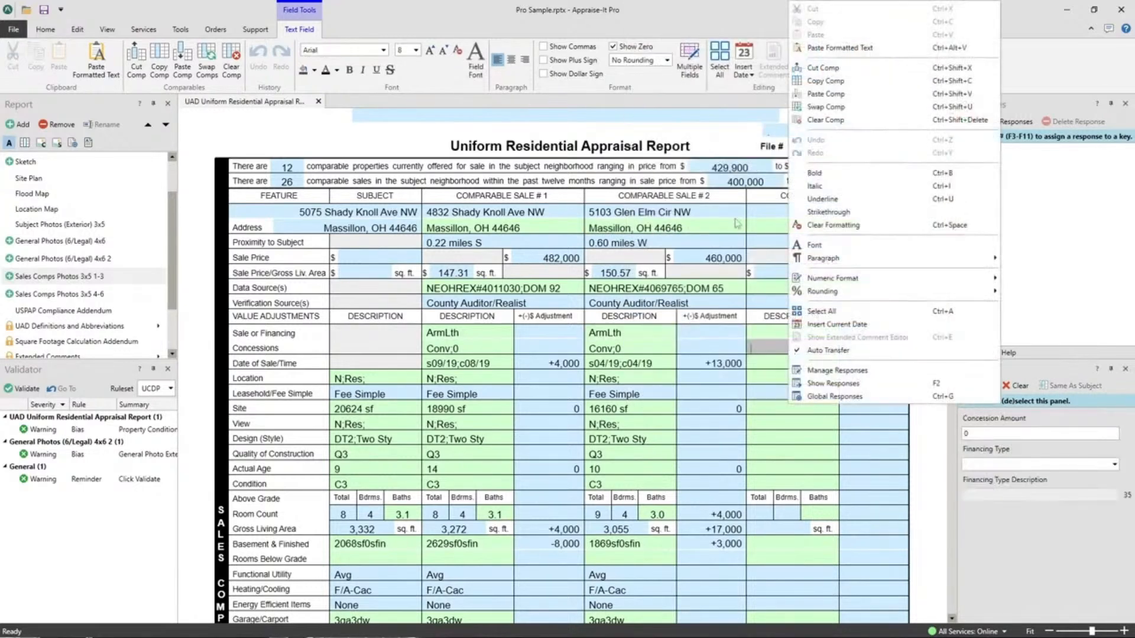
pyautogui.click(837, 95)
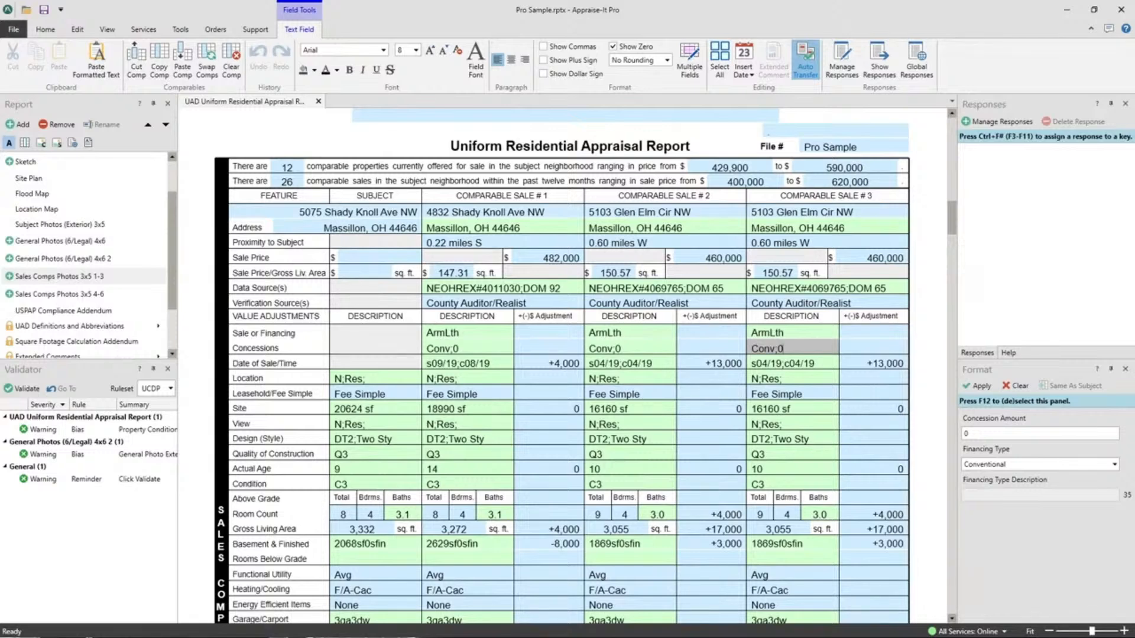
# Step: Go to the File backstage and choose Search for saved reports
pyautogui.click(17, 28)
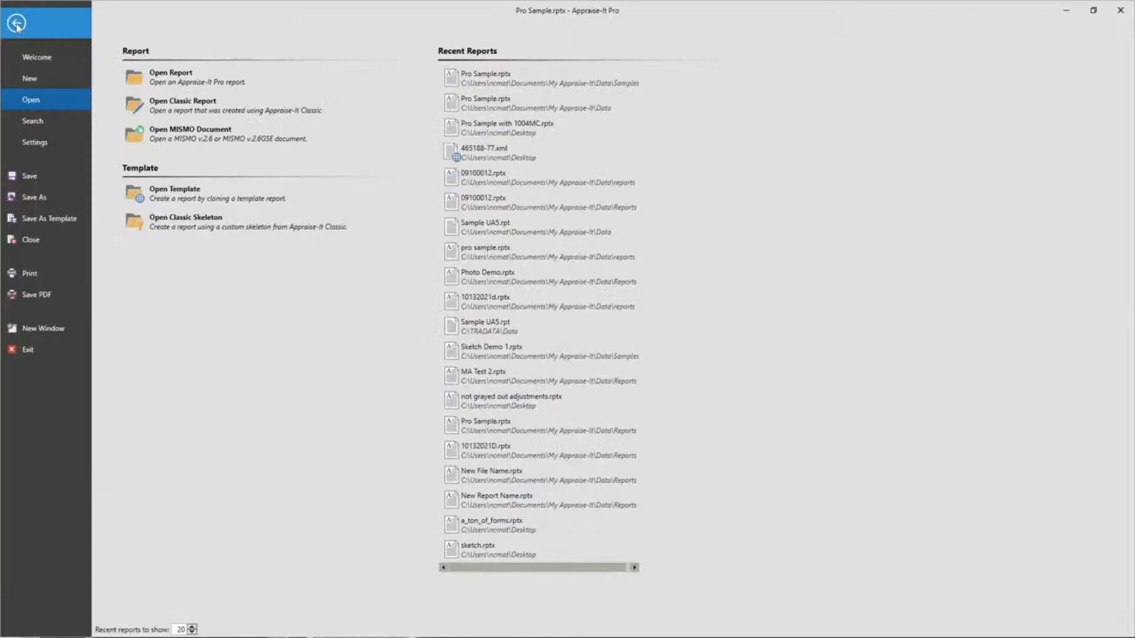
pyautogui.click(30, 121)
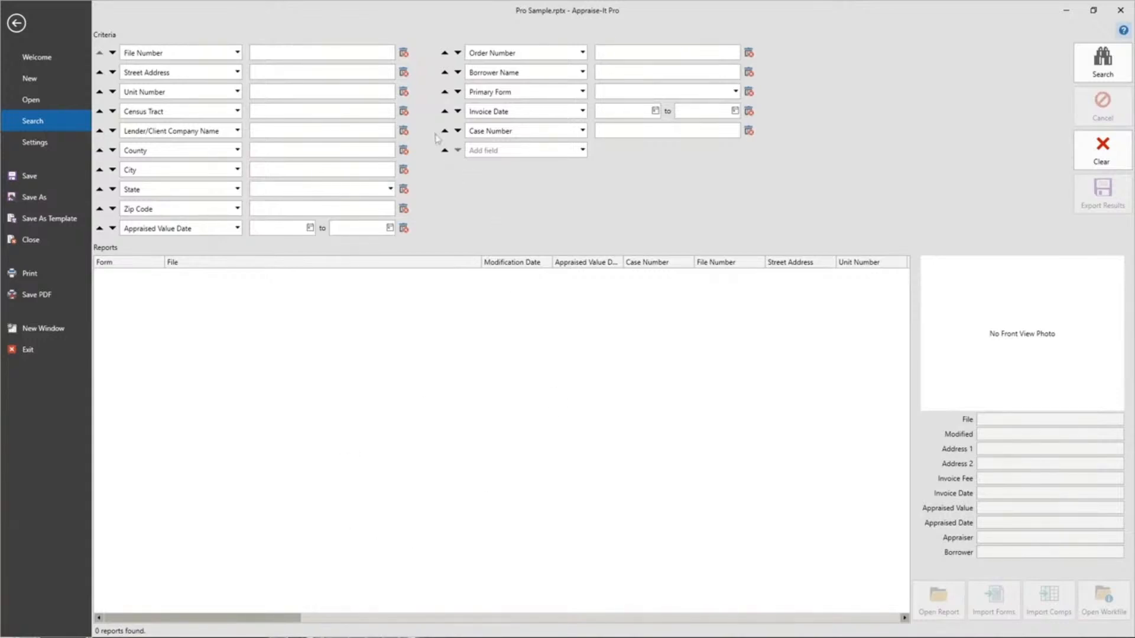
# Step: Remove the State criterion and change the Order Number criterion to Owner Name
pyautogui.click(405, 189)
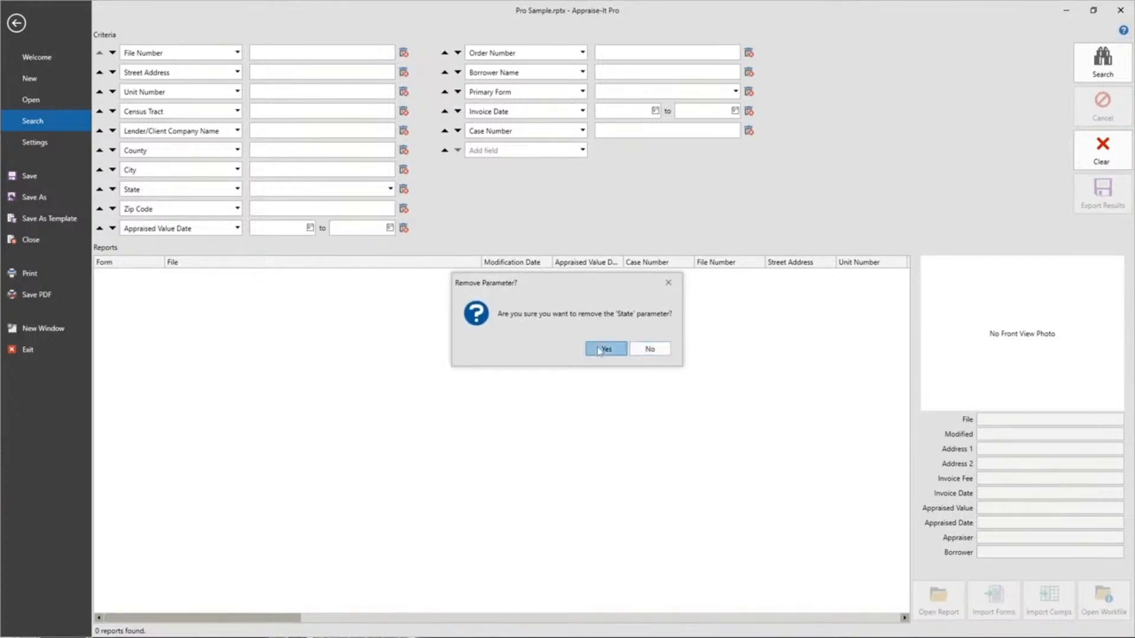
pyautogui.click(600, 349)
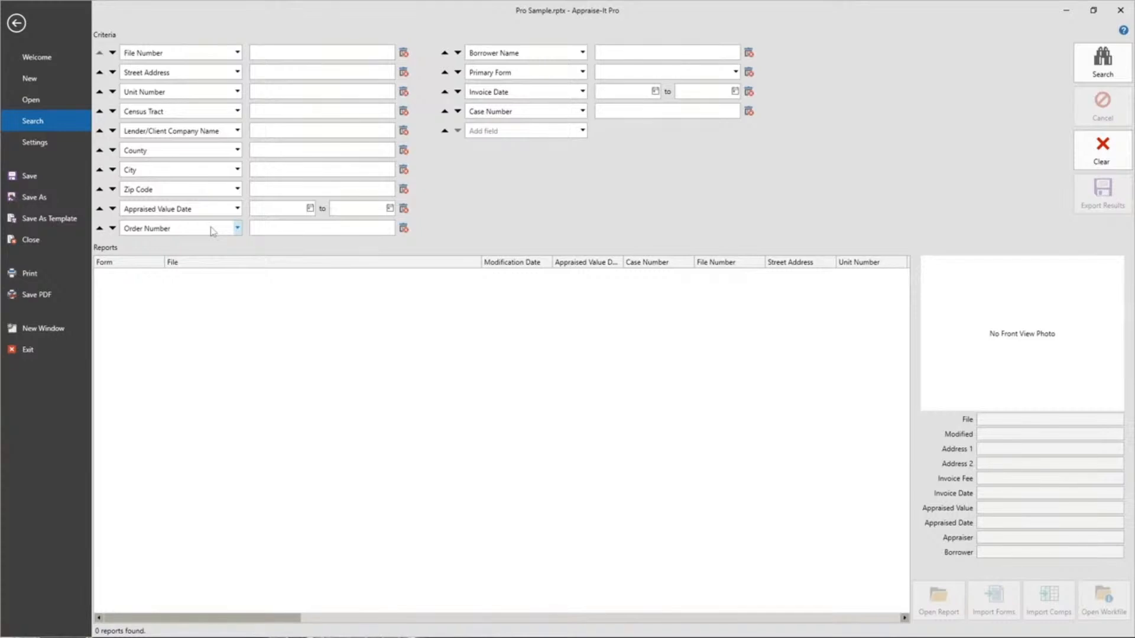
pyautogui.click(237, 228)
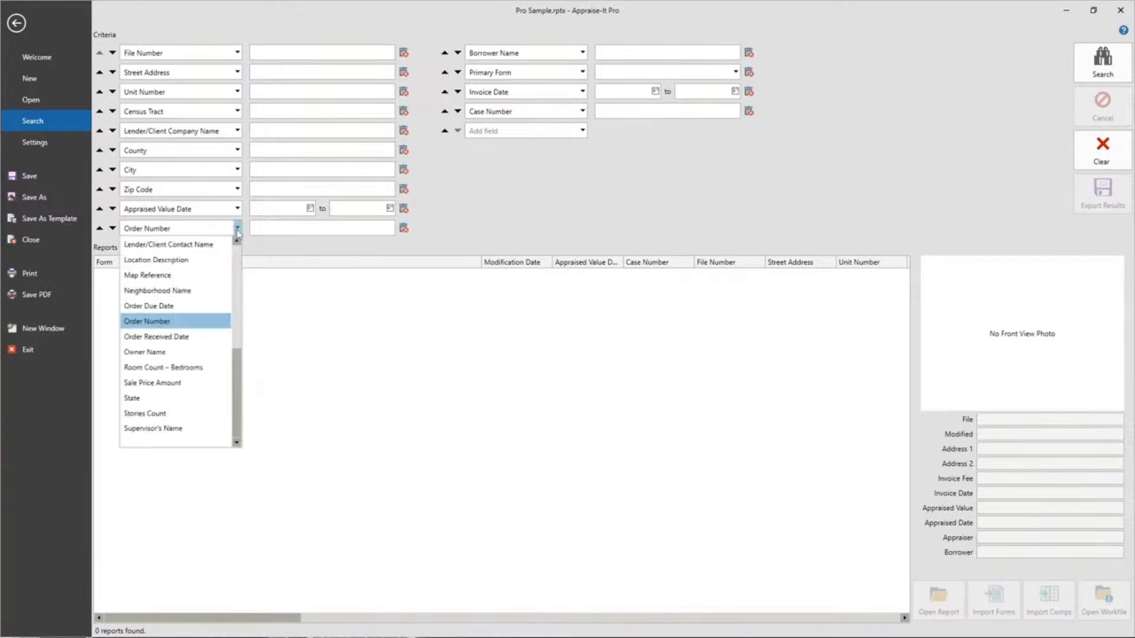
pyautogui.scroll(1, 180, 246)
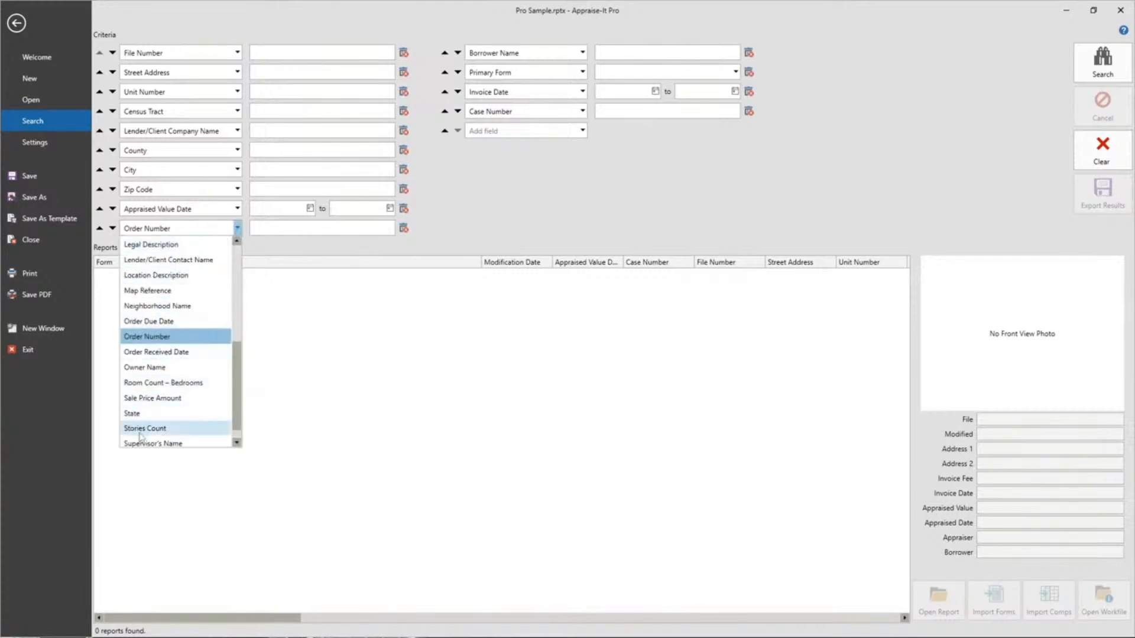
pyautogui.click(157, 369)
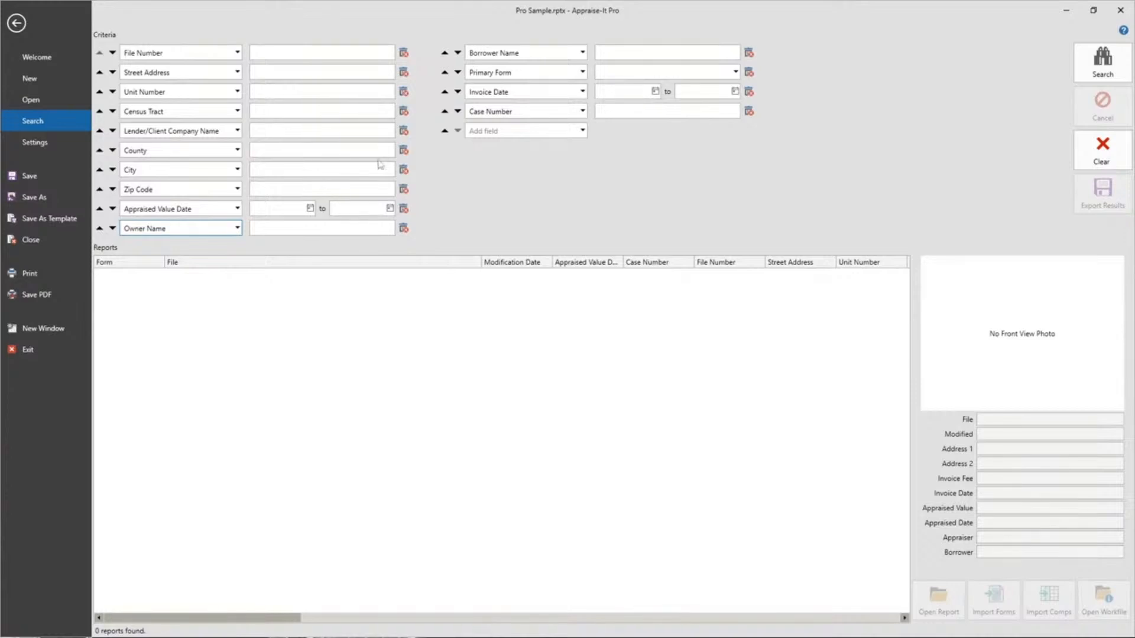
# Step: Add a Stories Count criterion and switch it to State
pyautogui.click(583, 131)
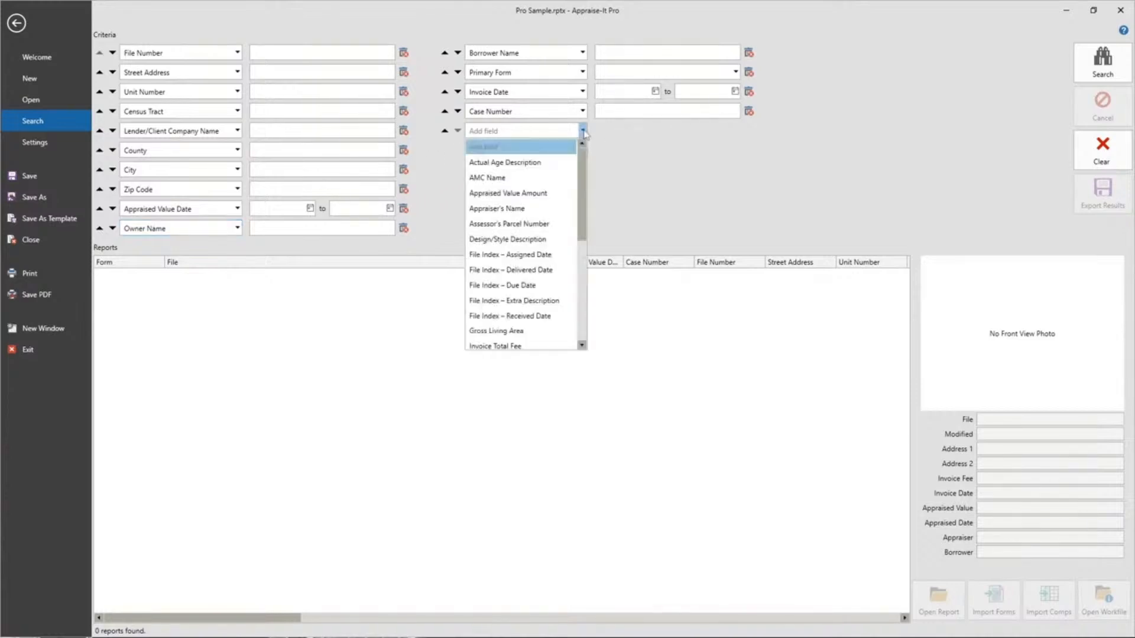
pyautogui.scroll(-4, 555, 200)
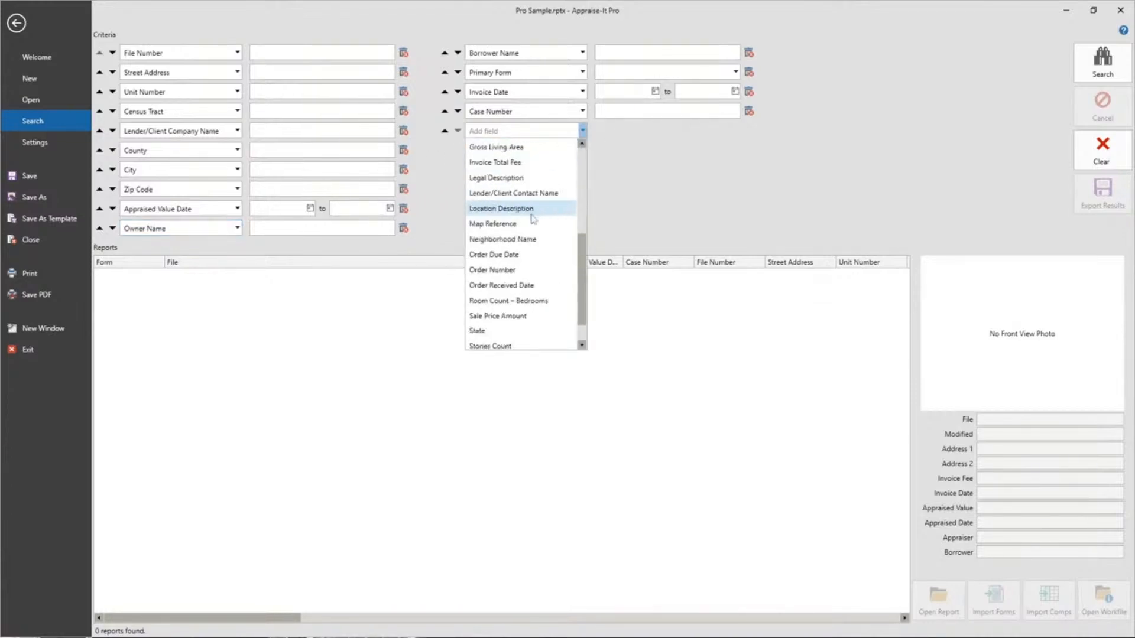
pyautogui.scroll(-1, 514, 334)
pyautogui.click(490, 331)
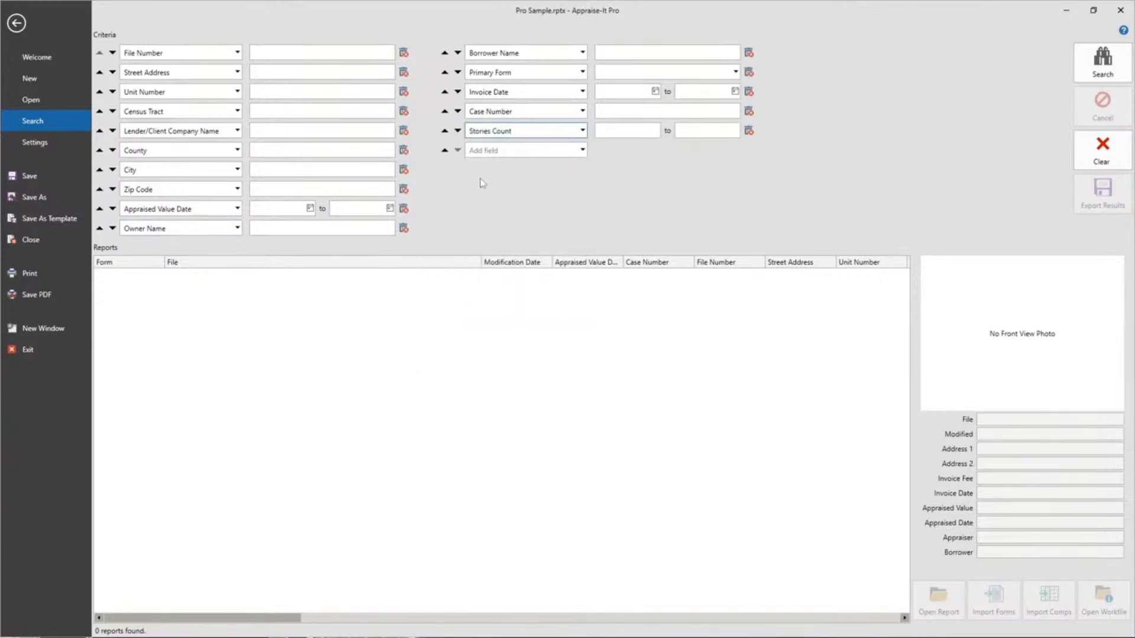
pyautogui.click(529, 132)
pyautogui.scroll(1, 479, 319)
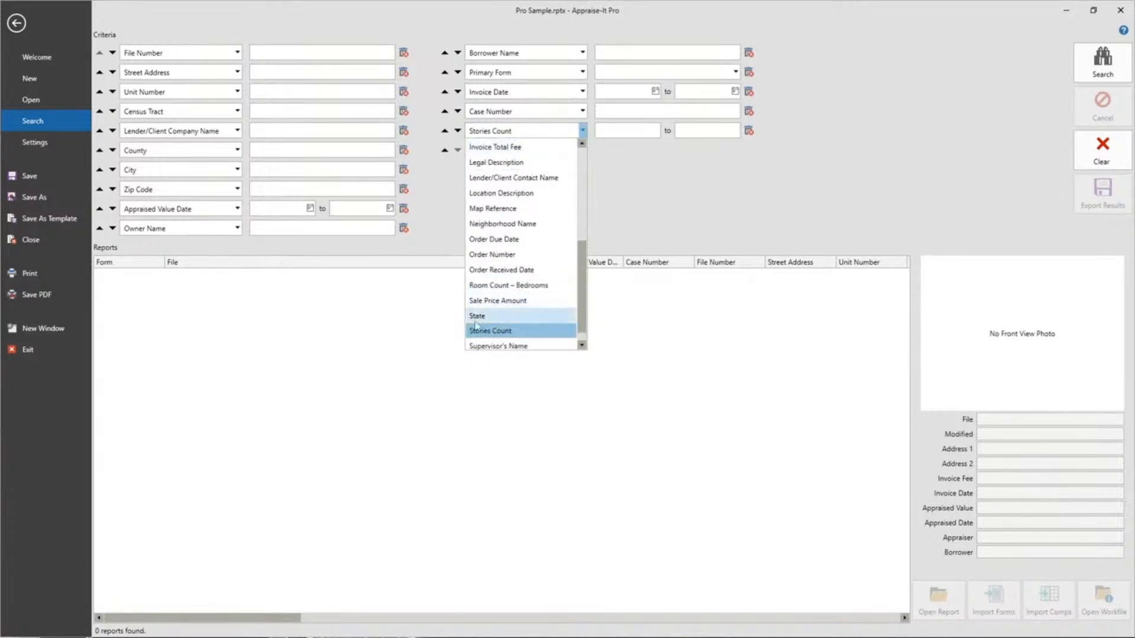
pyautogui.click(478, 317)
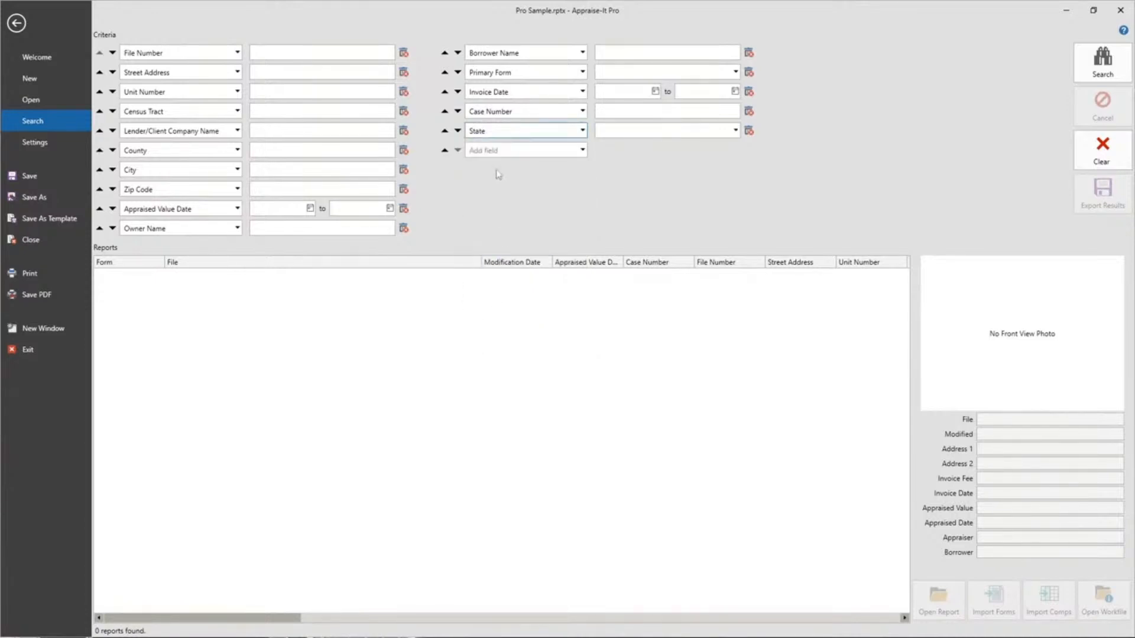
# Step: Move the State criterion up until it sits between City and Zip Code
pyautogui.click(444, 130)
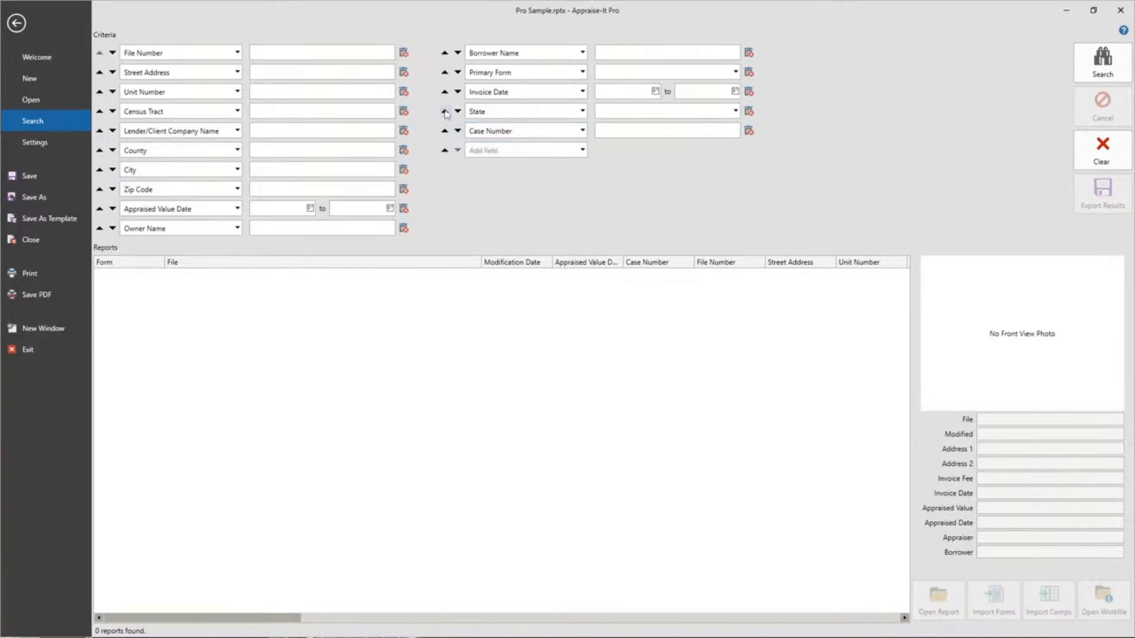
pyautogui.click(444, 111)
pyautogui.click(445, 92)
pyautogui.click(444, 72)
pyautogui.click(444, 53)
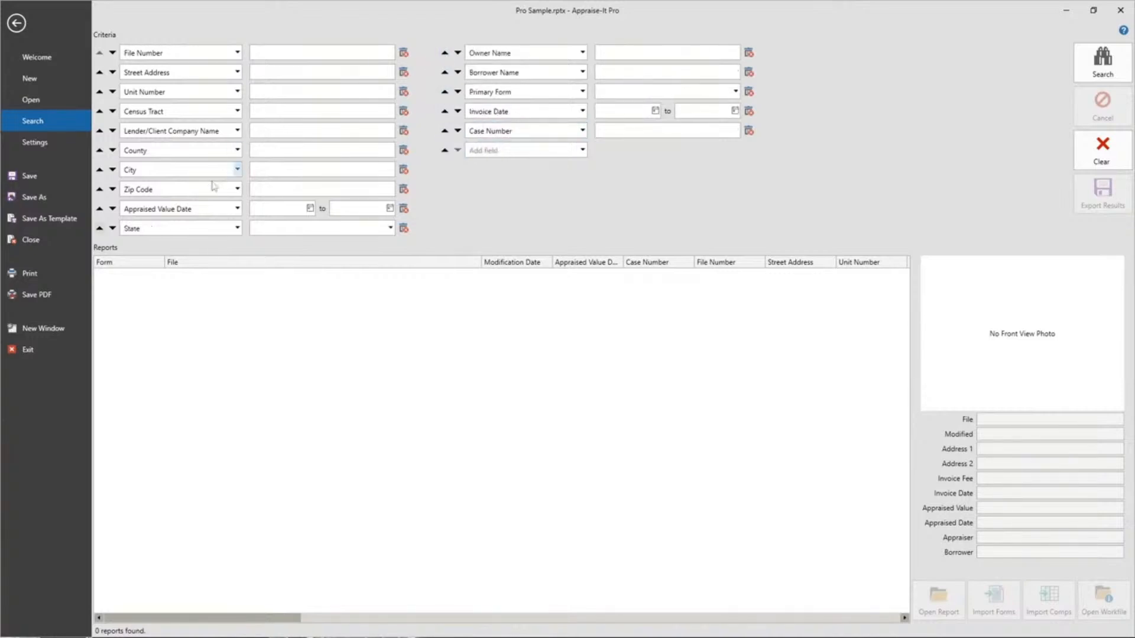
pyautogui.click(99, 228)
pyautogui.click(99, 208)
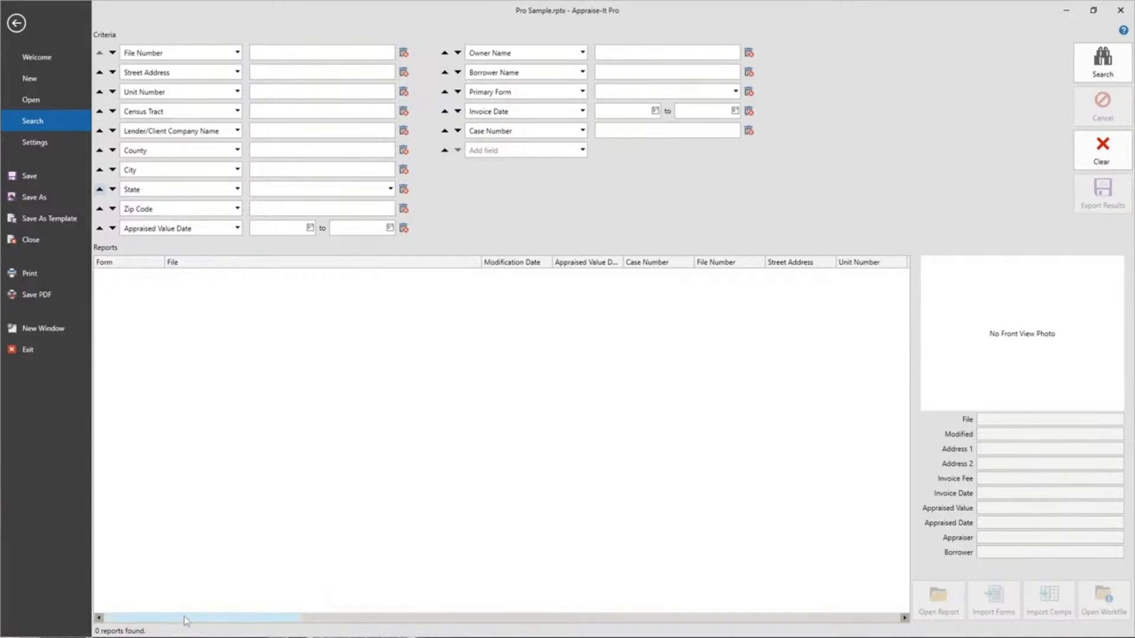
pyautogui.moveTo(185, 618)
pyautogui.mouseDown()
pyautogui.moveTo(786, 622)
pyautogui.moveTo(169, 619)
pyautogui.mouseUp()
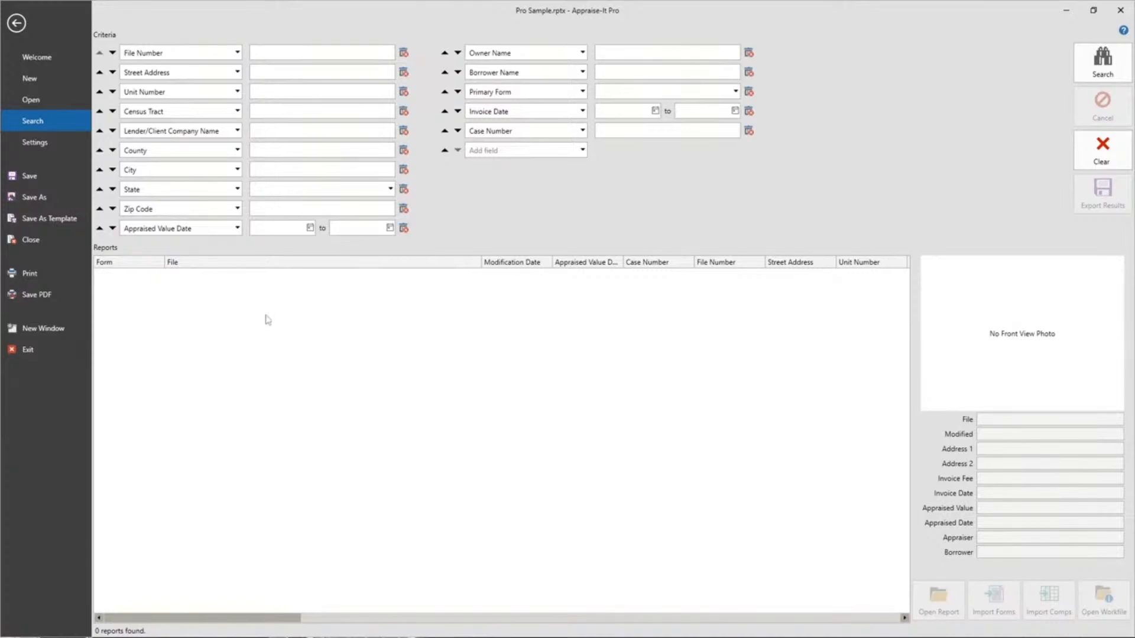
# Step: Return from the search page to the Pro Sample report's sales comparison grid
pyautogui.click(16, 25)
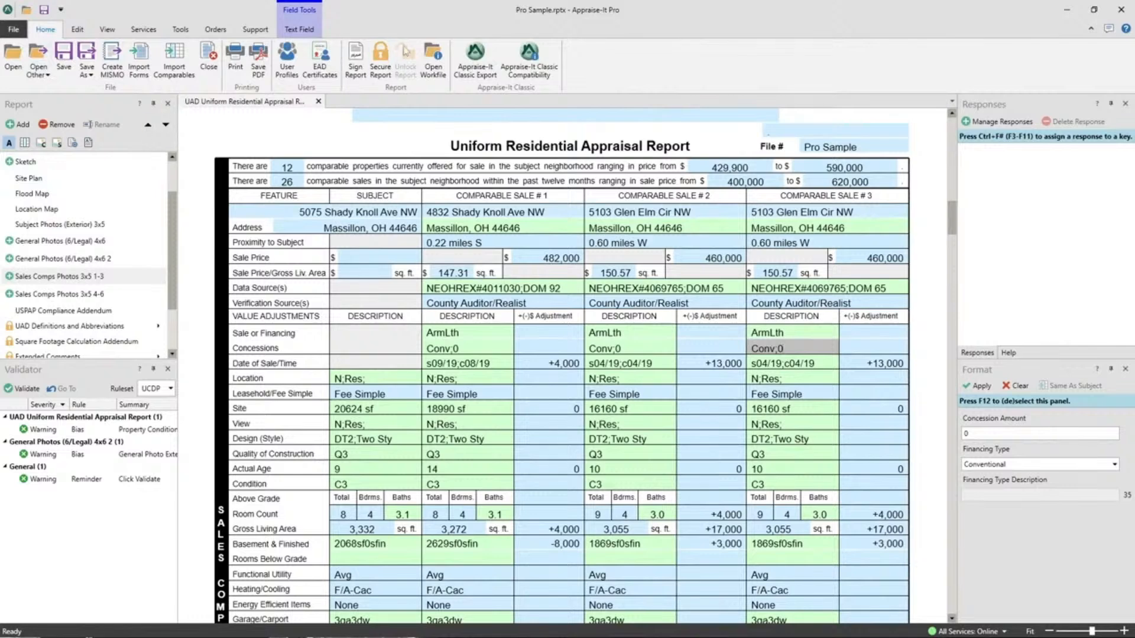
pyautogui.click(428, 58)
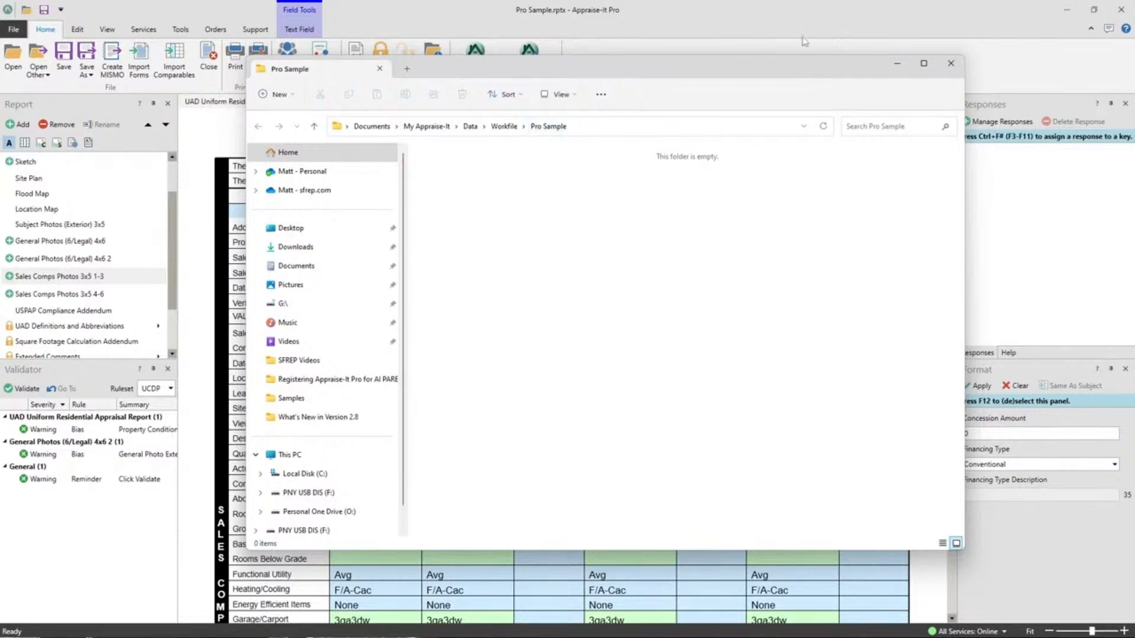
pyautogui.click(951, 64)
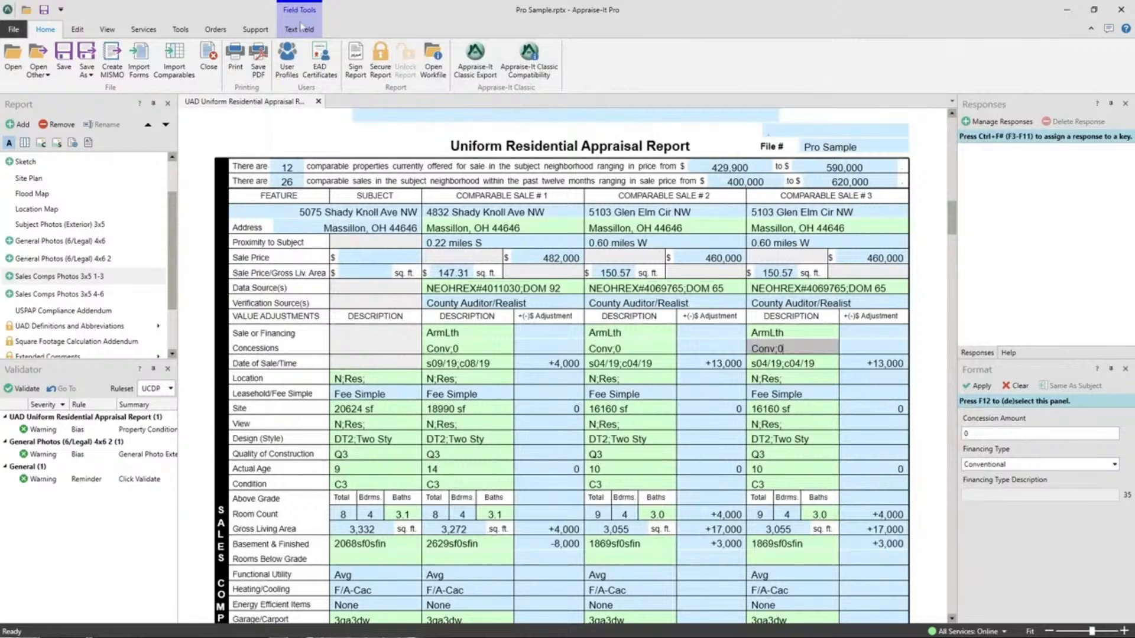
pyautogui.click(441, 77)
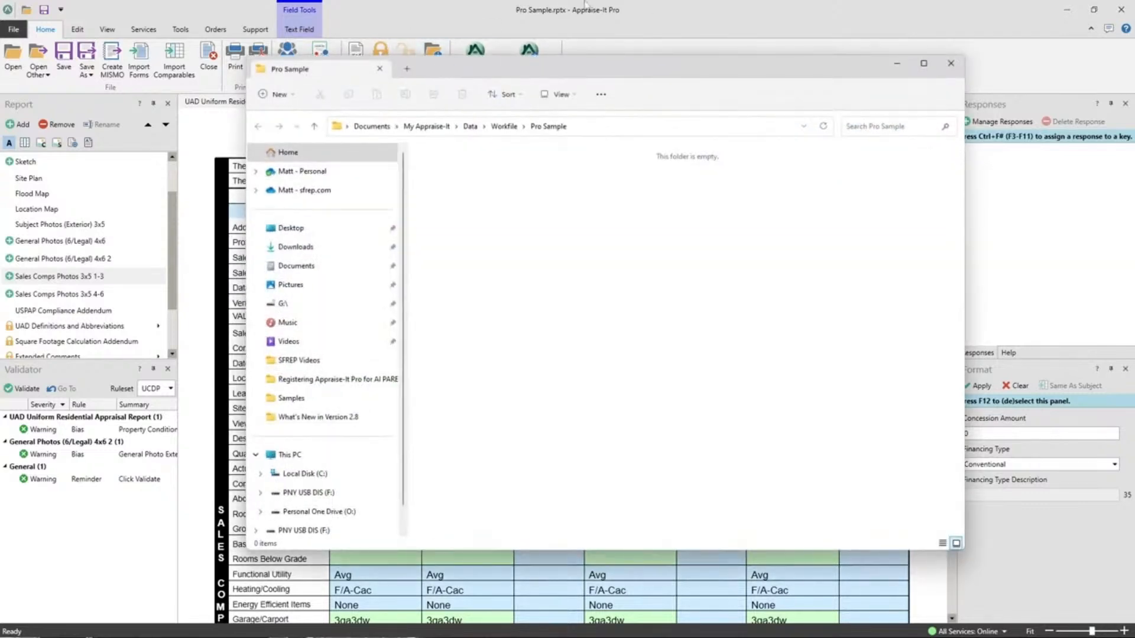
pyautogui.click(958, 65)
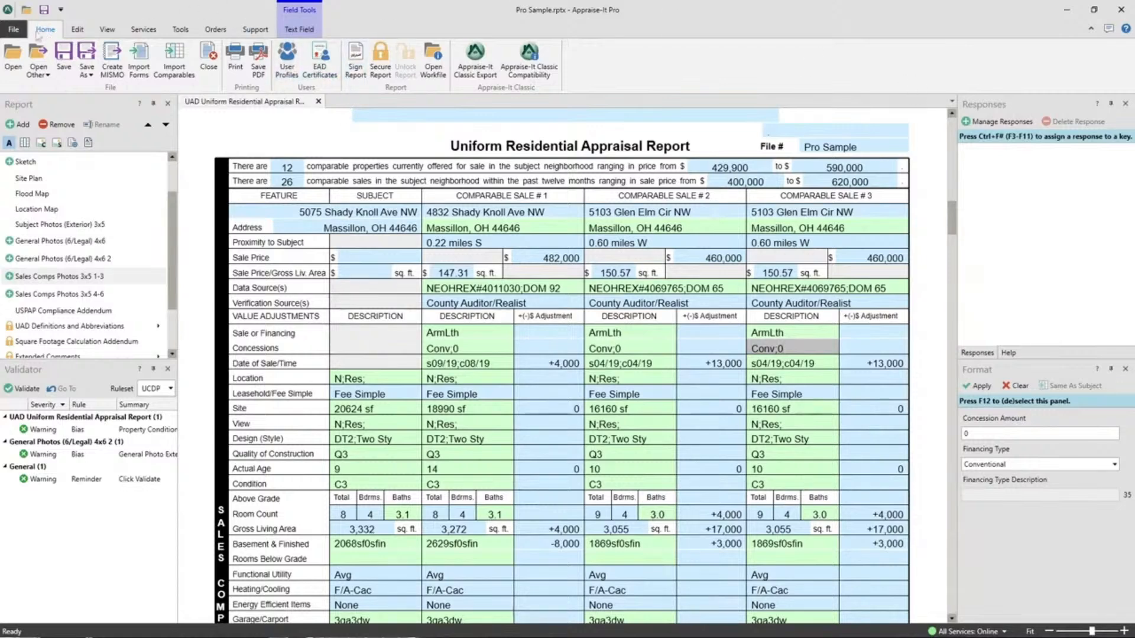
pyautogui.click(13, 29)
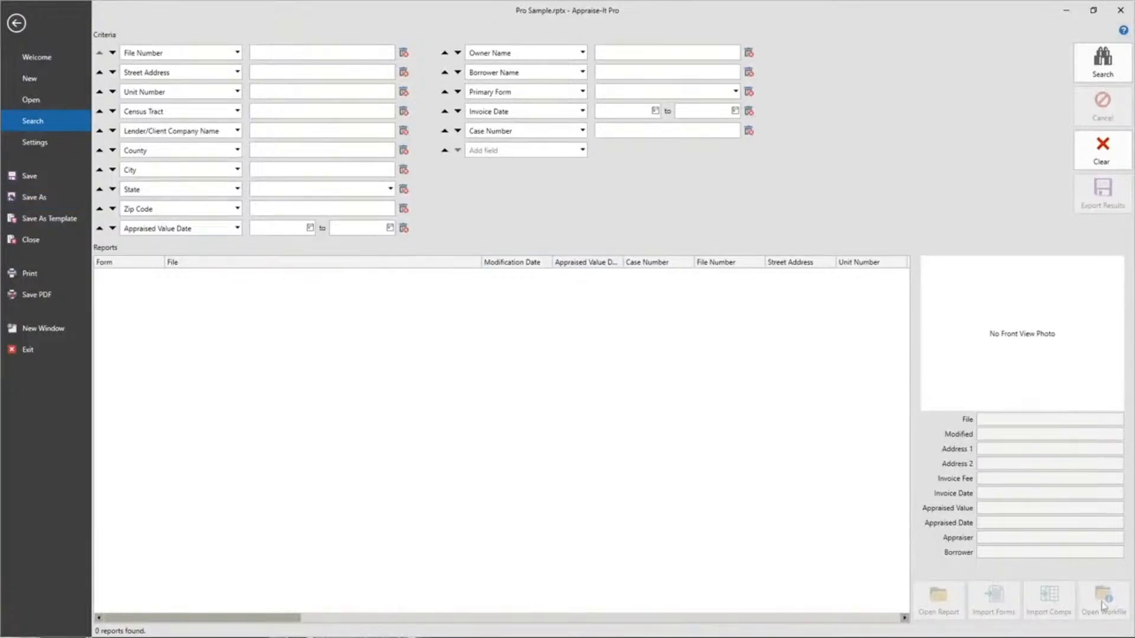
pyautogui.click(22, 34)
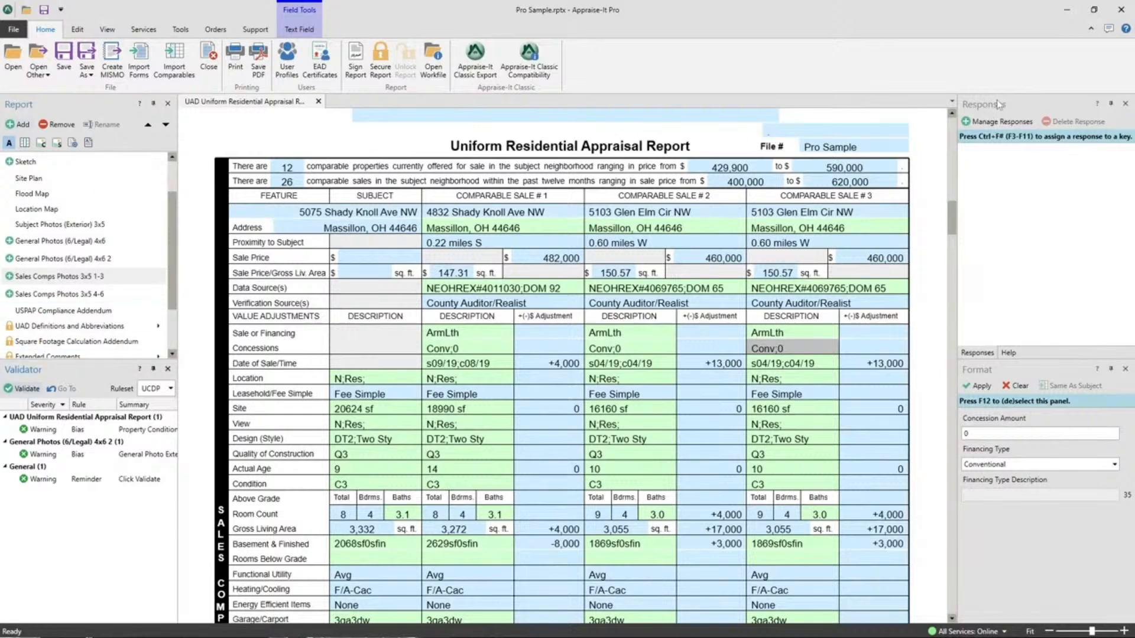
# Step: Dock the Responses, Validator and Format panels into the left panel group
pyautogui.click(1010, 354)
pyautogui.click(988, 354)
pyautogui.moveTo(989, 109); pyautogui.dragTo(647, 168)
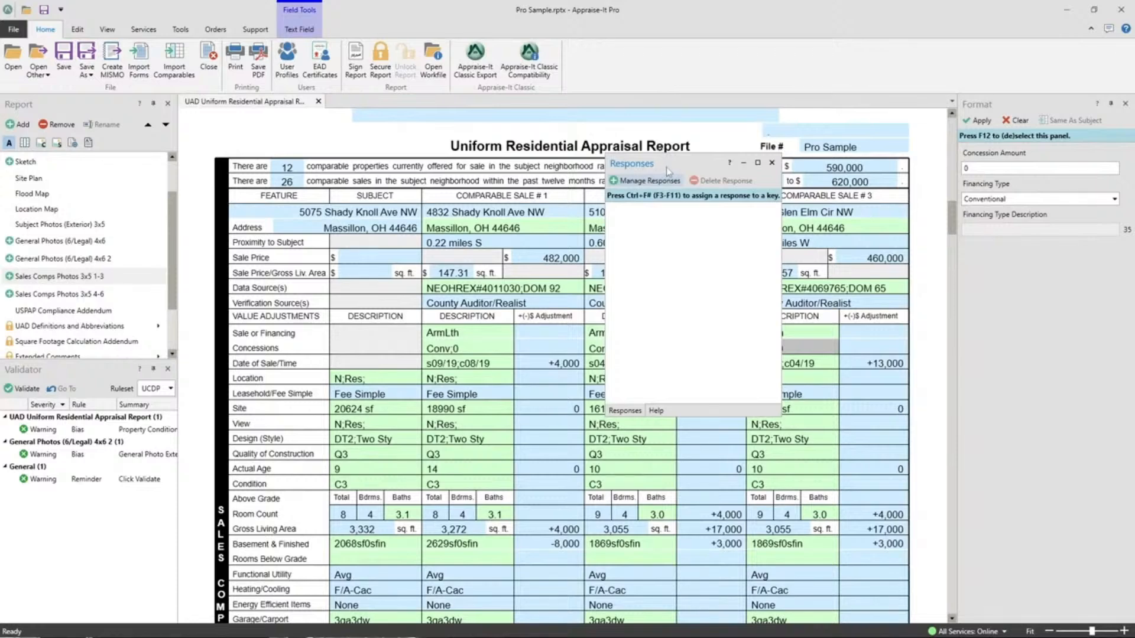
pyautogui.moveTo(640, 170)
pyautogui.mouseDown()
pyautogui.moveTo(568, 366)
pyautogui.moveTo(83, 242)
pyautogui.moveTo(93, 231)
pyautogui.mouseUp()
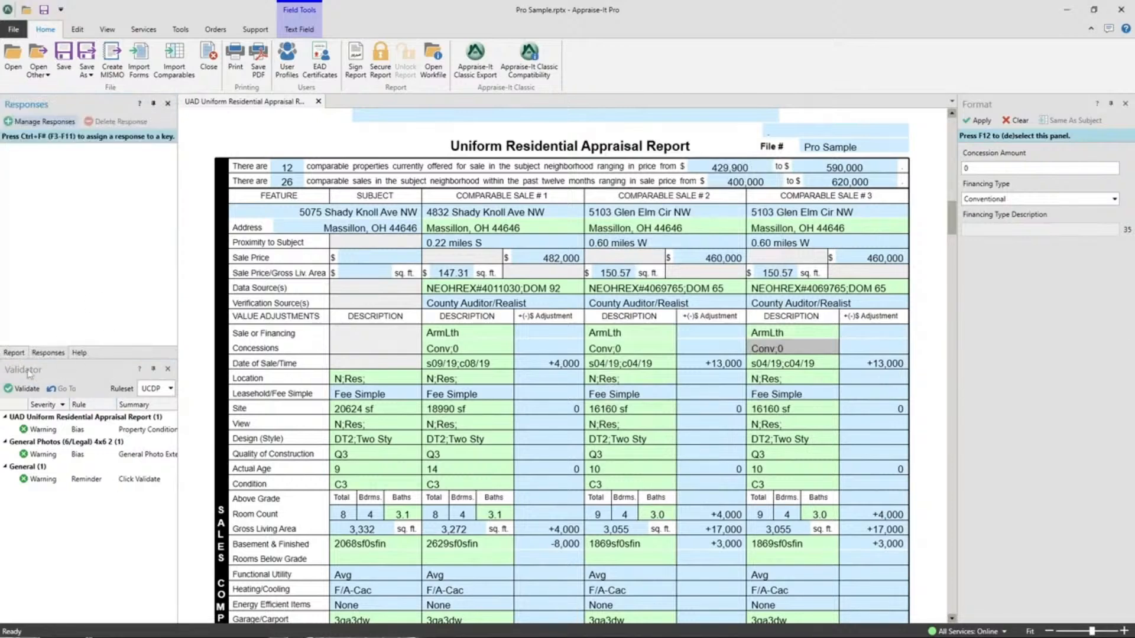
pyautogui.moveTo(22, 371); pyautogui.dragTo(91, 227)
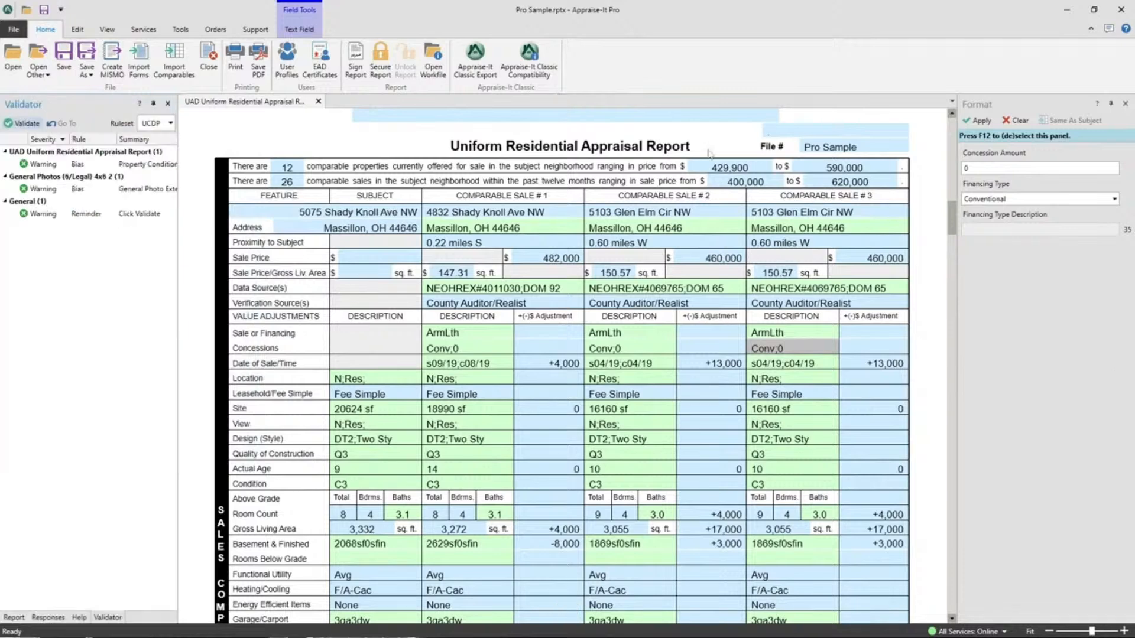
pyautogui.moveTo(985, 106); pyautogui.dragTo(88, 359)
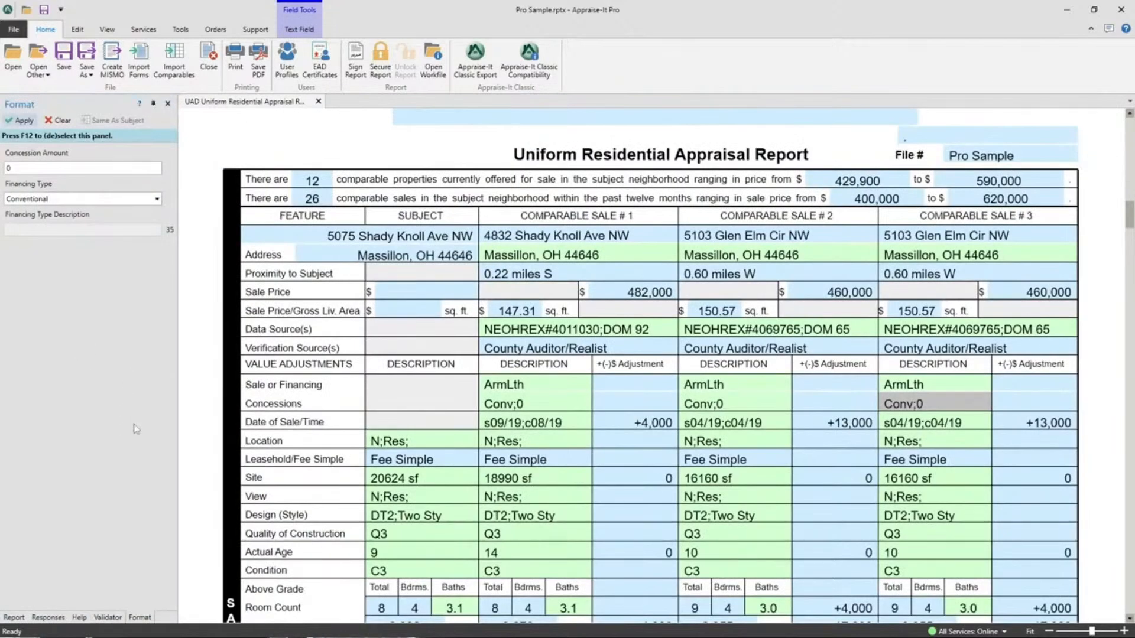
# Step: Cycle through the Report, Responses, Help, Validator and Format tabs, ending on Responses
pyautogui.click(21, 617)
pyautogui.click(49, 617)
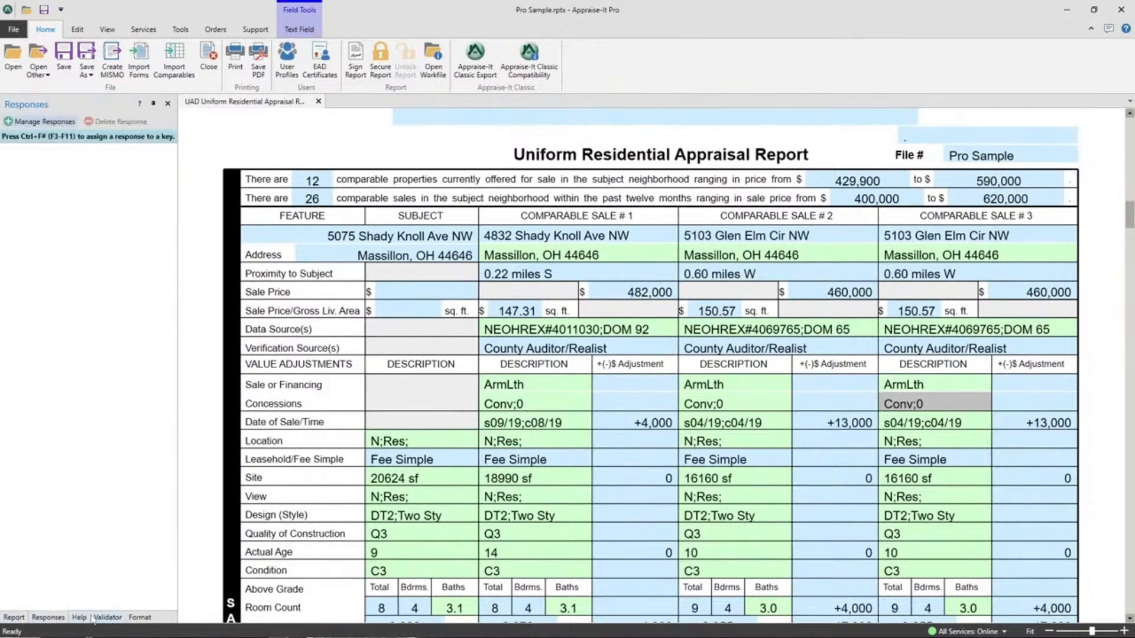
pyautogui.click(100, 617)
pyautogui.click(77, 617)
pyautogui.click(140, 617)
pyautogui.click(107, 617)
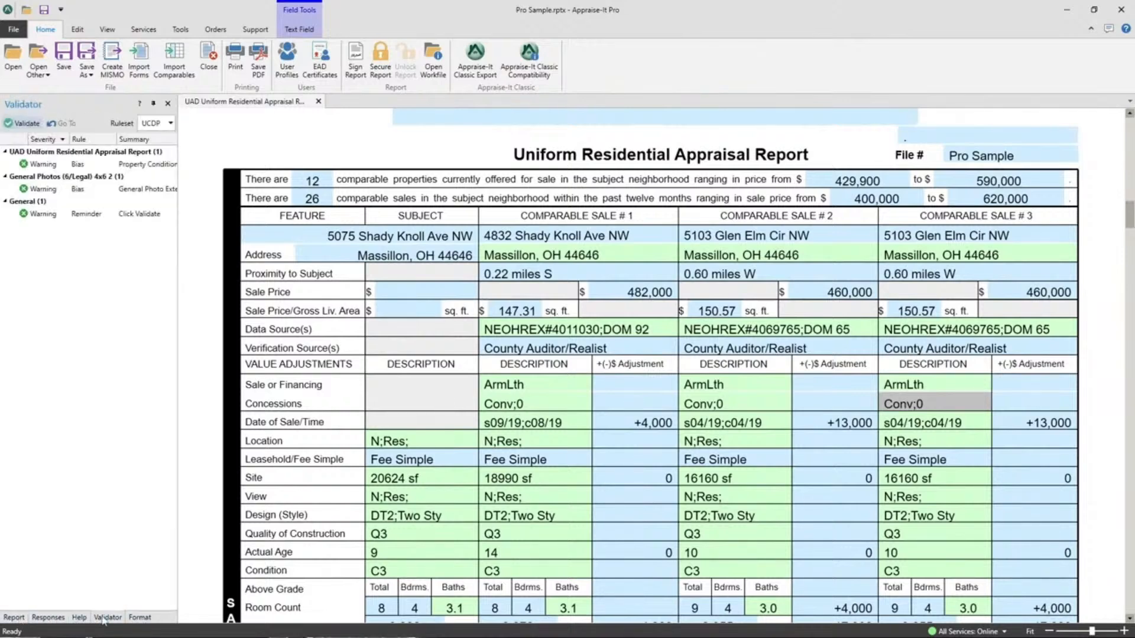
pyautogui.click(138, 617)
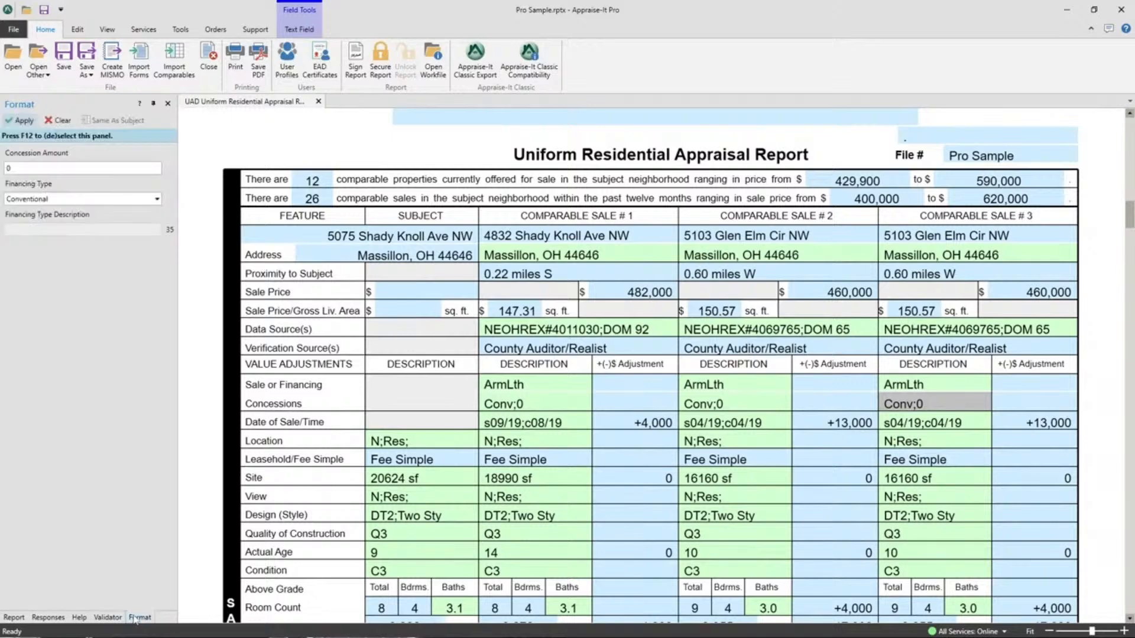
pyautogui.click(106, 617)
pyautogui.click(47, 617)
pyautogui.click(6, 617)
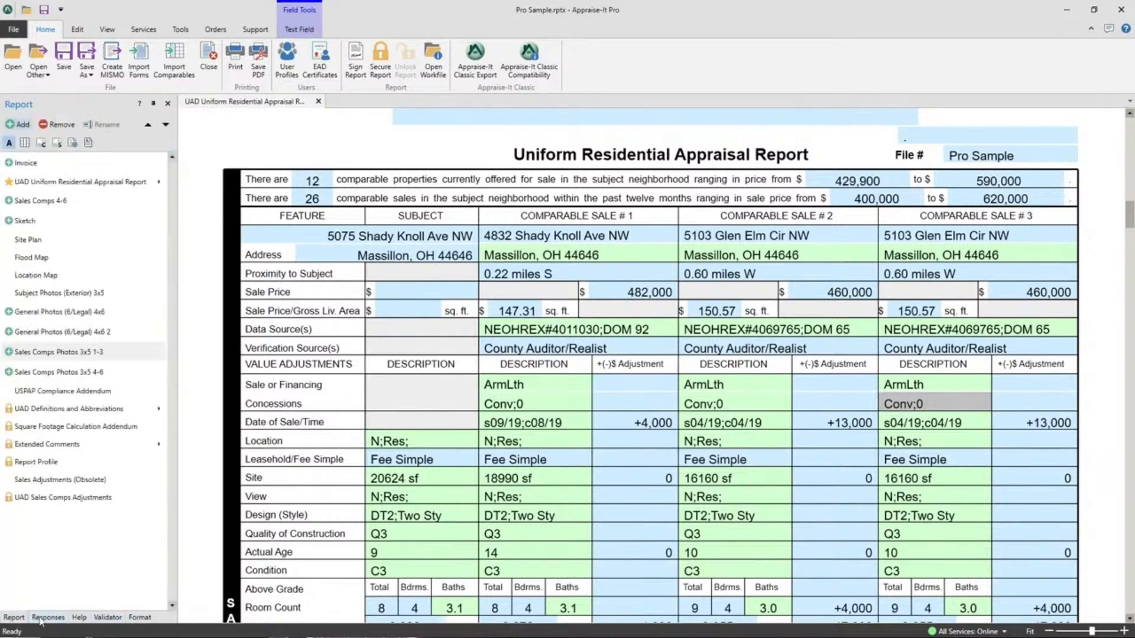
pyautogui.click(43, 619)
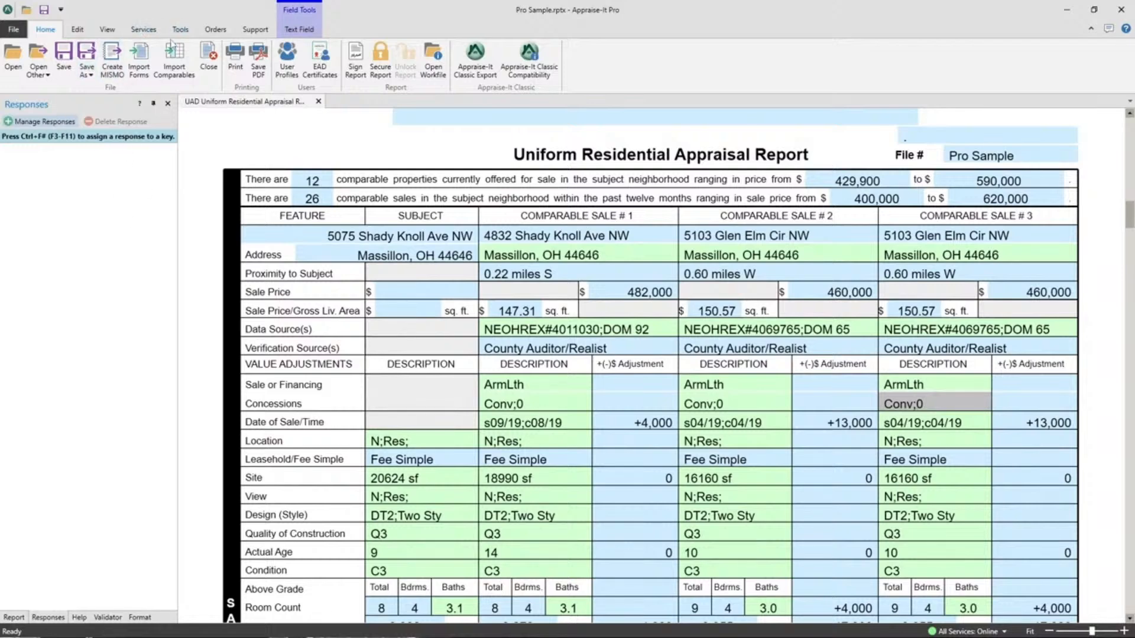
# Step: Reset the dockable panels to default with View > Reset to Default, confirming Yes
pyautogui.click(101, 33)
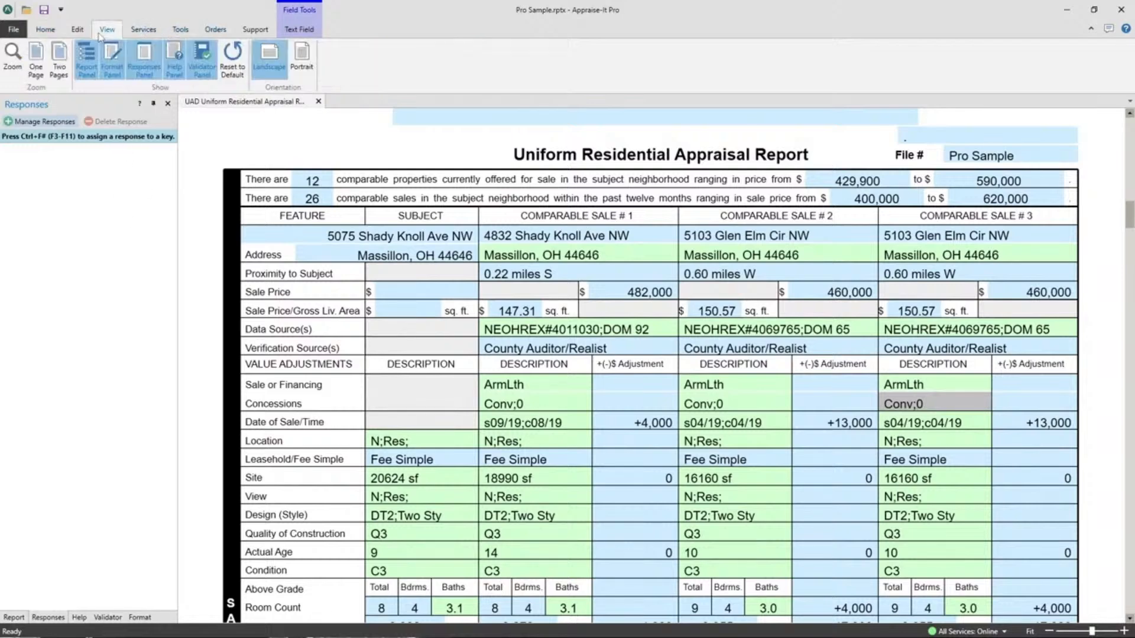
pyautogui.click(232, 65)
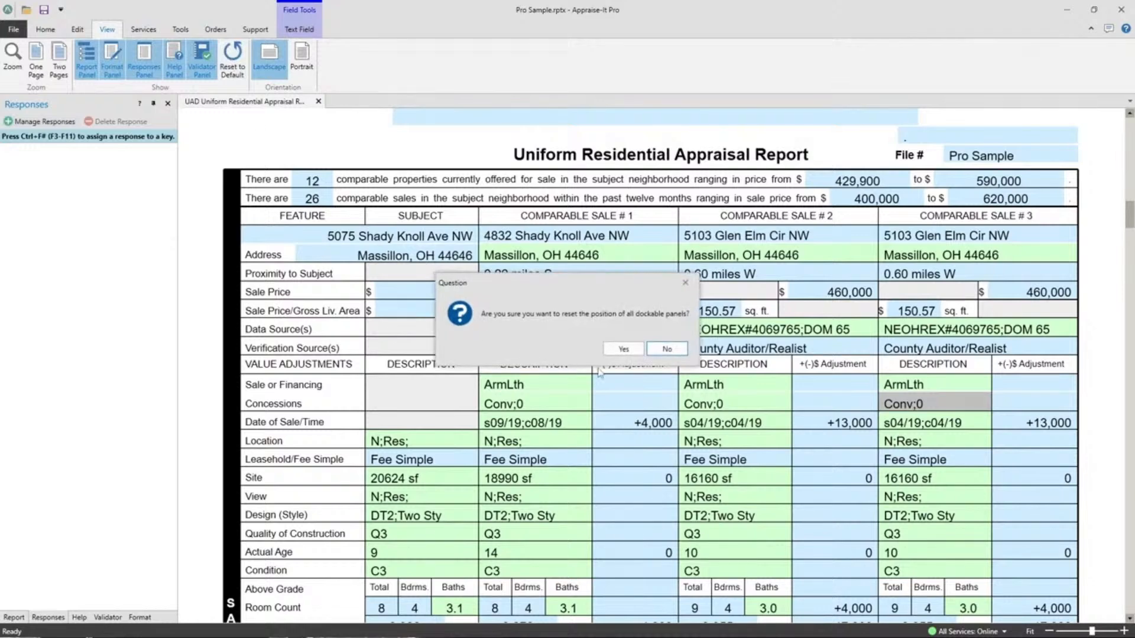
pyautogui.click(641, 348)
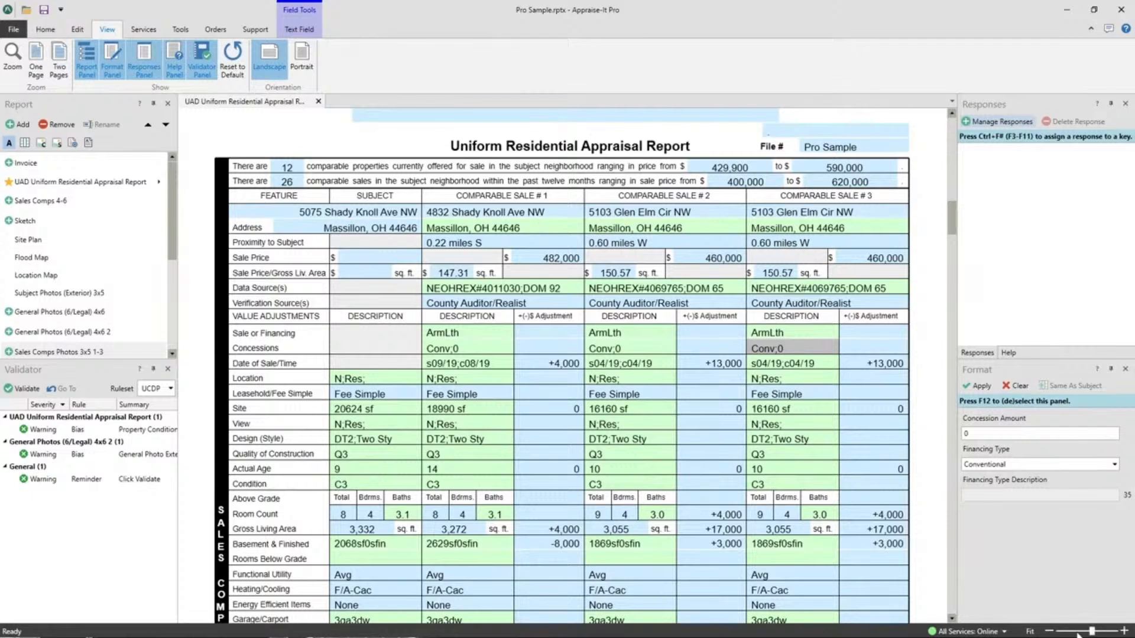
# Step: Zoom the report in to 230%, then out until several pages show at once
pyautogui.click(1050, 632)
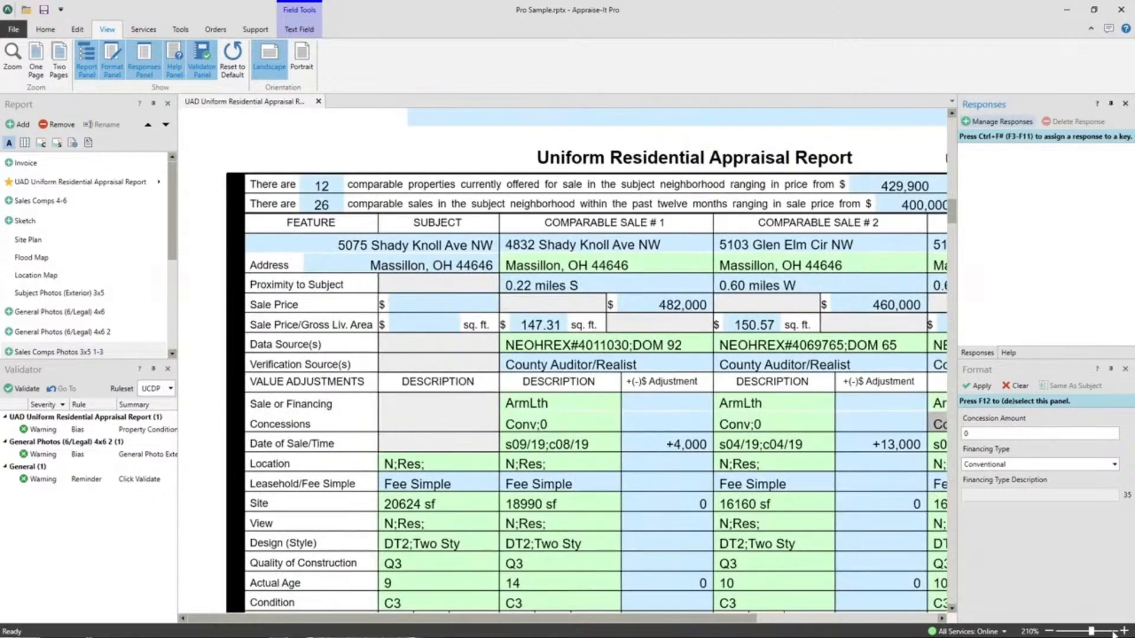
pyautogui.click(1125, 632)
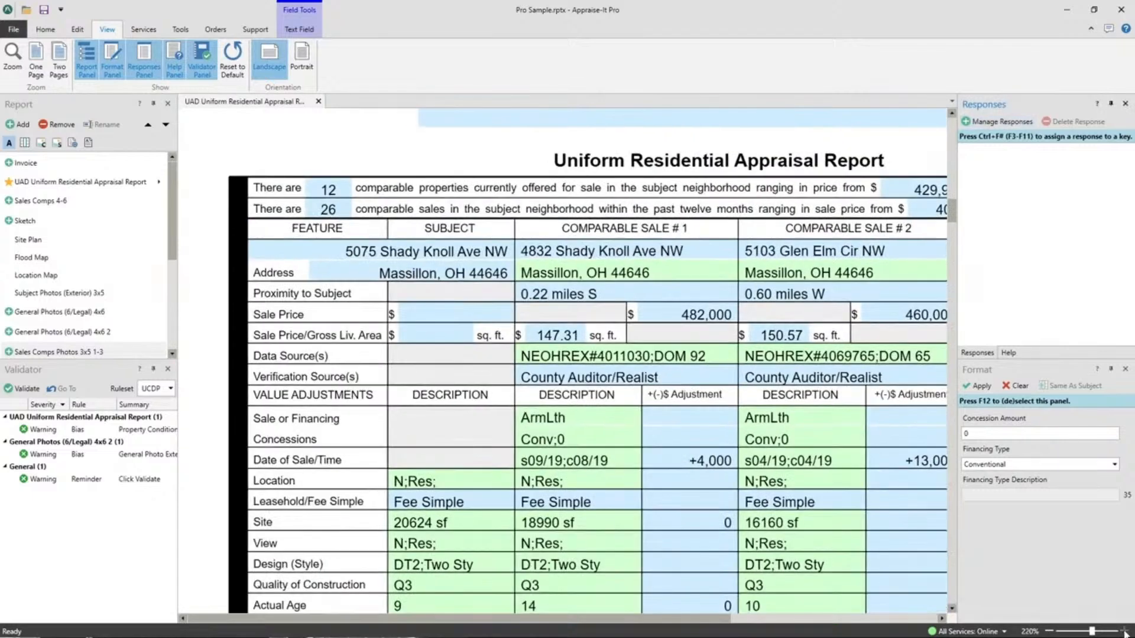
pyautogui.click(1125, 632)
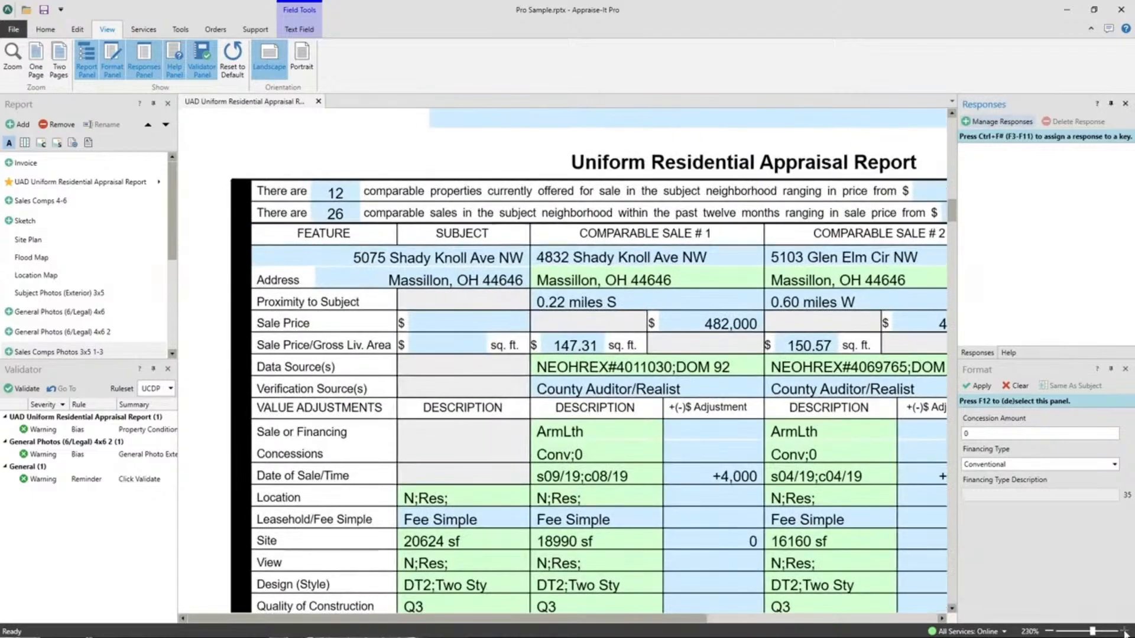
pyautogui.click(1051, 632)
pyautogui.click(1050, 632)
pyautogui.click(1051, 632)
pyautogui.click(1050, 632)
pyautogui.click(1051, 632)
pyautogui.click(1051, 631)
pyautogui.click(1051, 632)
pyautogui.click(1050, 632)
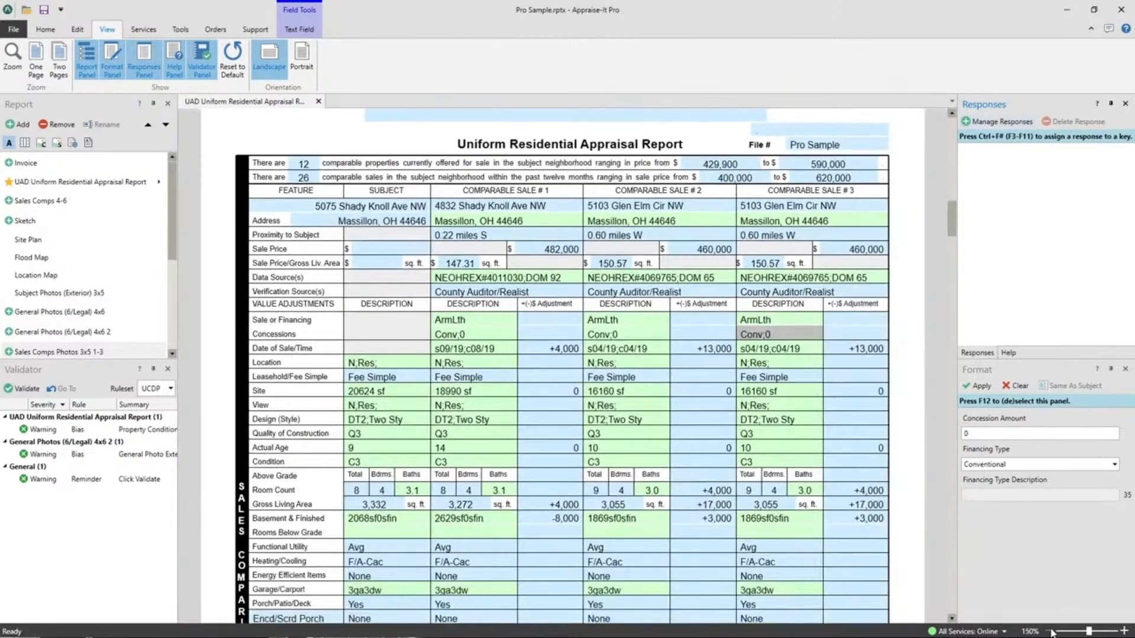
pyautogui.click(1051, 632)
pyautogui.click(1051, 632)
pyautogui.click(1051, 631)
pyautogui.click(1051, 632)
pyautogui.click(1050, 632)
pyautogui.click(1050, 632)
pyautogui.click(1050, 632)
pyautogui.click(1050, 632)
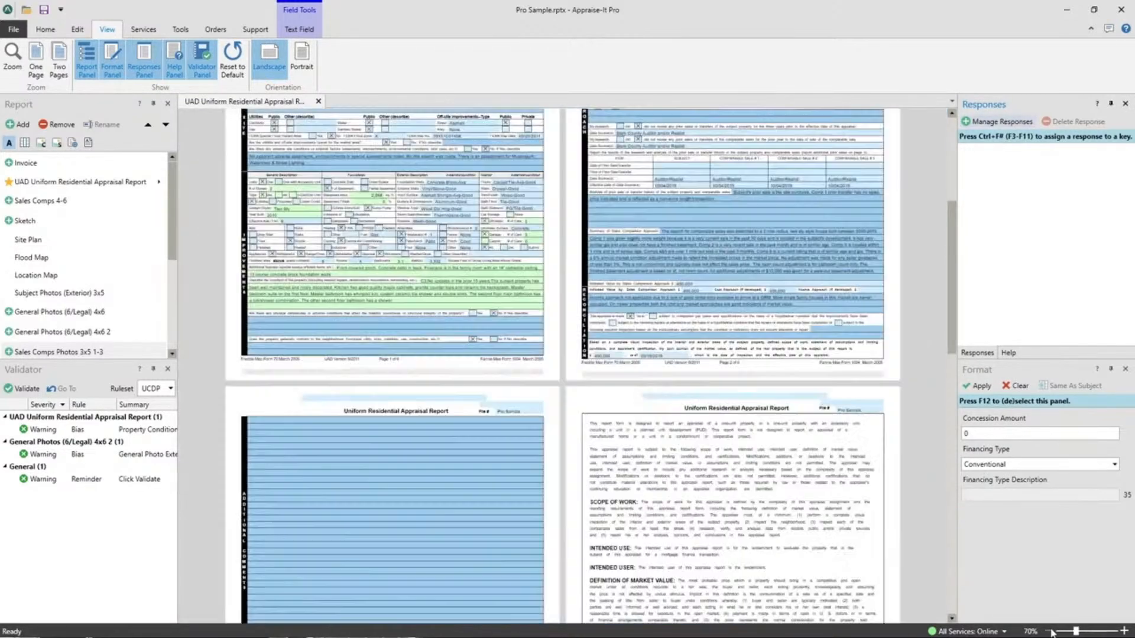
pyautogui.click(1050, 632)
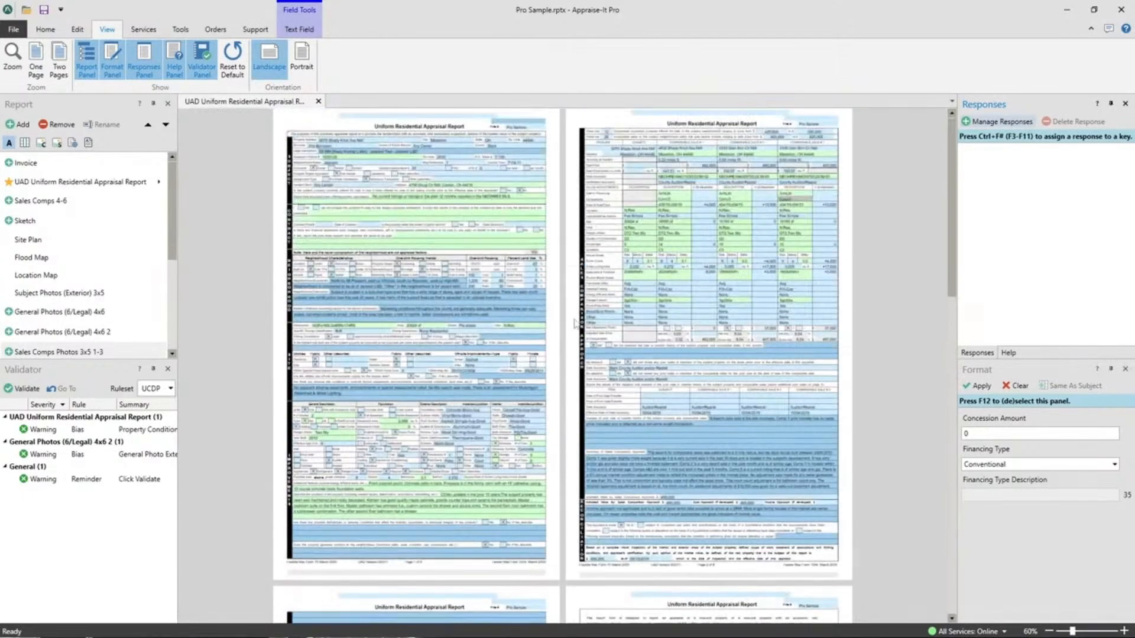
pyautogui.scroll(-10, 540, 374)
pyautogui.scroll(10, 540, 375)
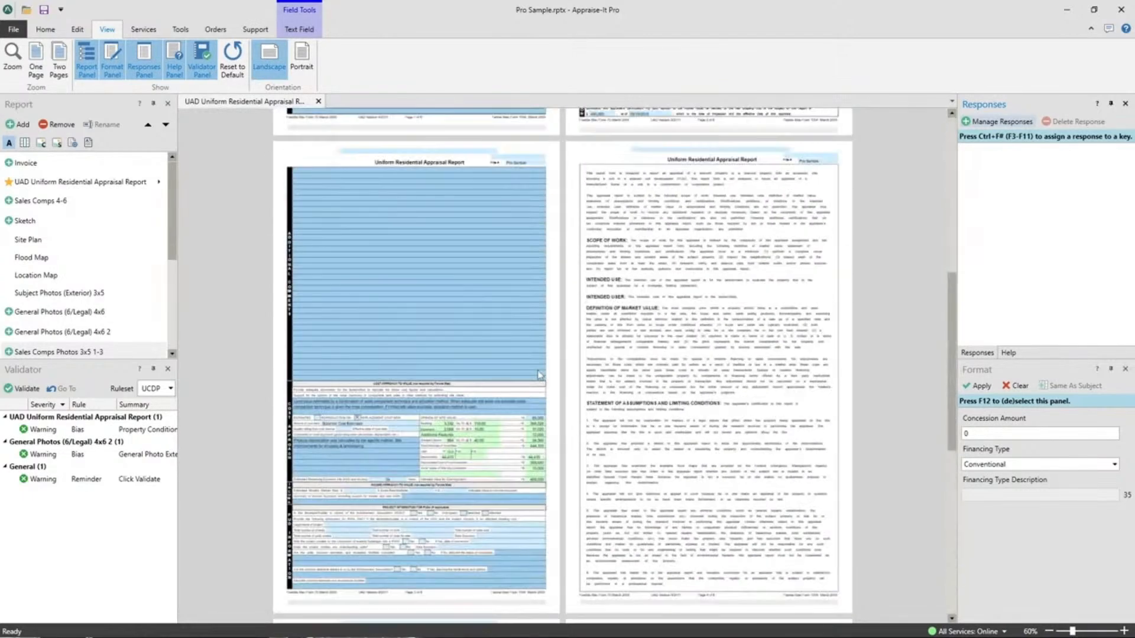
# Step: Zoom back in on the first report page to 220%
pyautogui.click(1125, 631)
pyautogui.click(1125, 632)
pyautogui.click(1125, 632)
pyautogui.click(1125, 632)
pyautogui.click(1125, 632)
pyautogui.click(1124, 631)
pyautogui.click(1125, 631)
pyautogui.click(1125, 631)
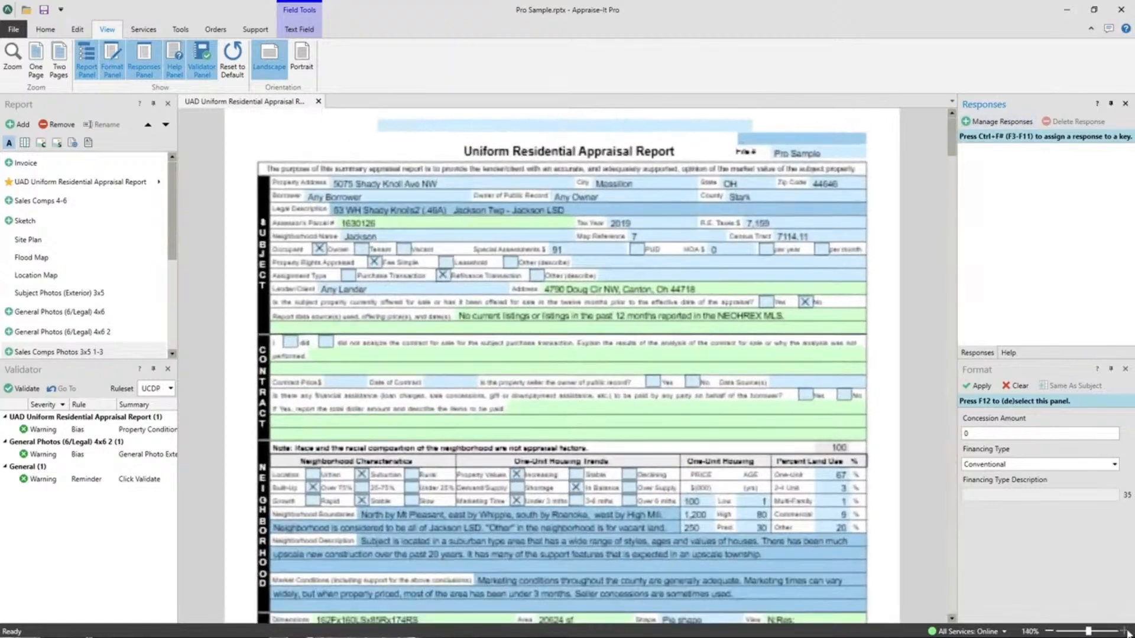
pyautogui.click(1125, 632)
pyautogui.click(1125, 631)
pyautogui.click(1125, 631)
pyautogui.click(1125, 631)
pyautogui.click(1125, 632)
pyautogui.click(1125, 631)
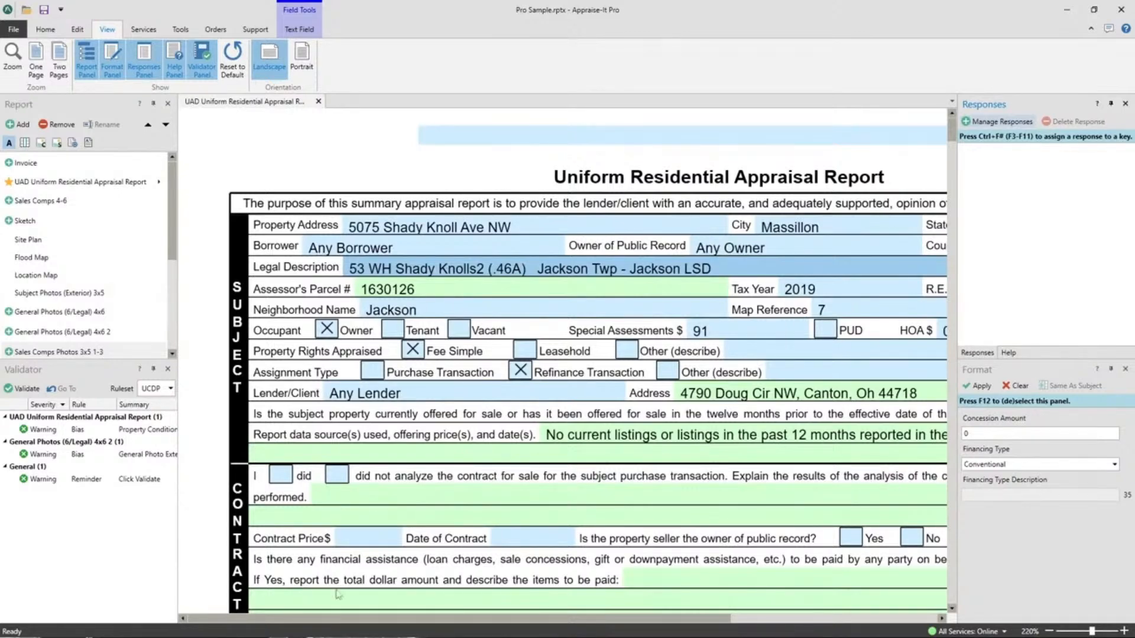
pyautogui.moveTo(342, 621); pyautogui.dragTo(572, 286)
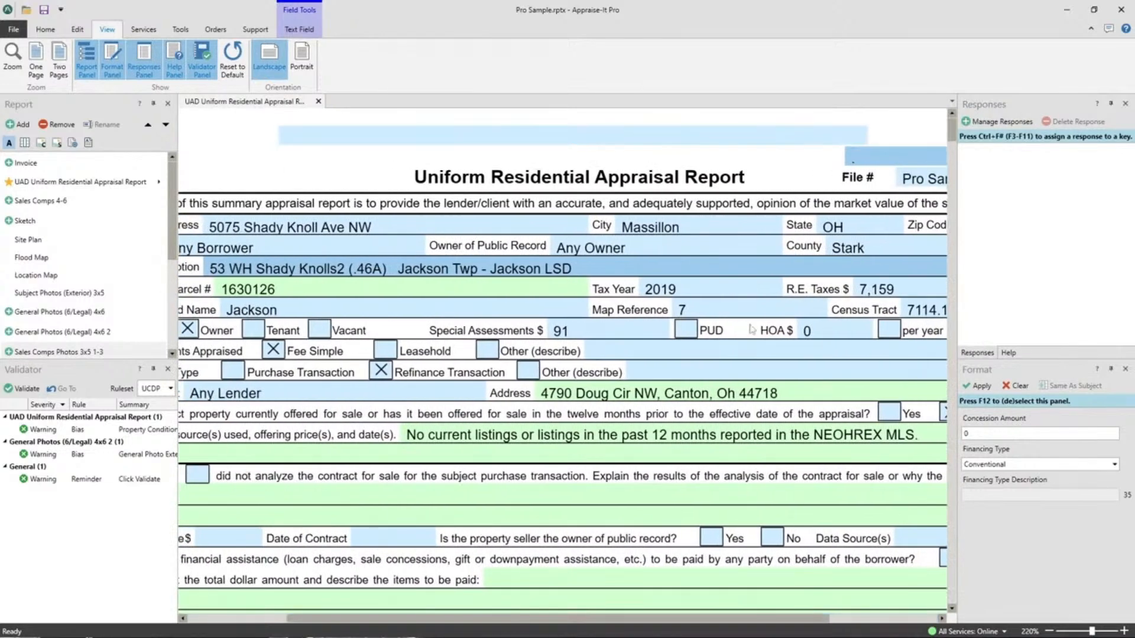
# Step: Set the zoom to Fit to Width, then open the Flood Map and Location Map pages
pyautogui.click(1029, 632)
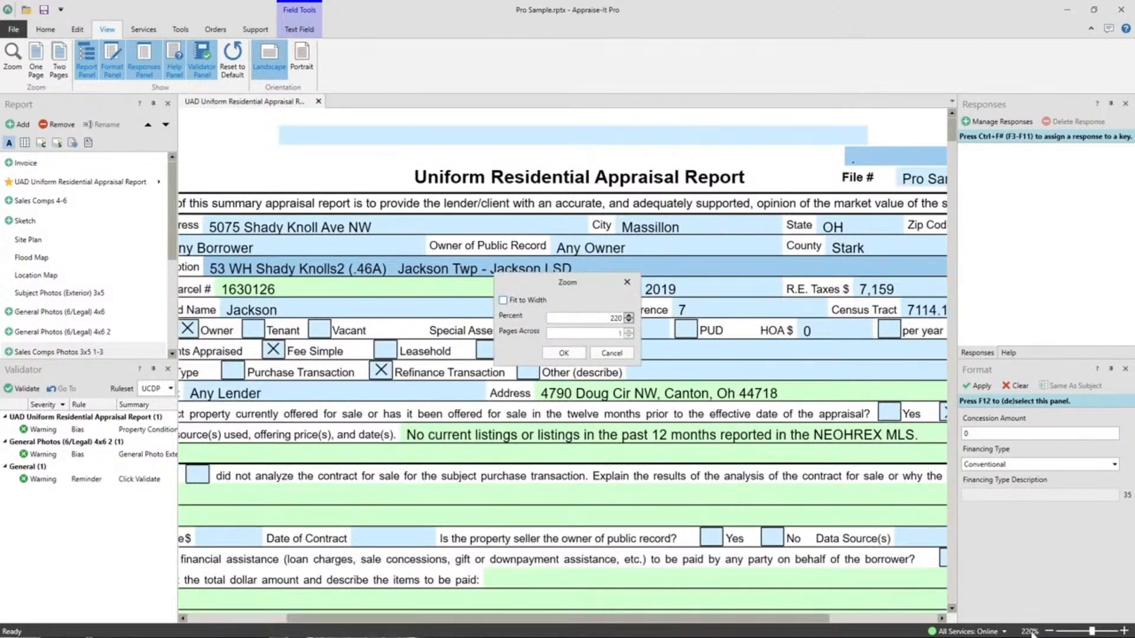
pyautogui.click(503, 300)
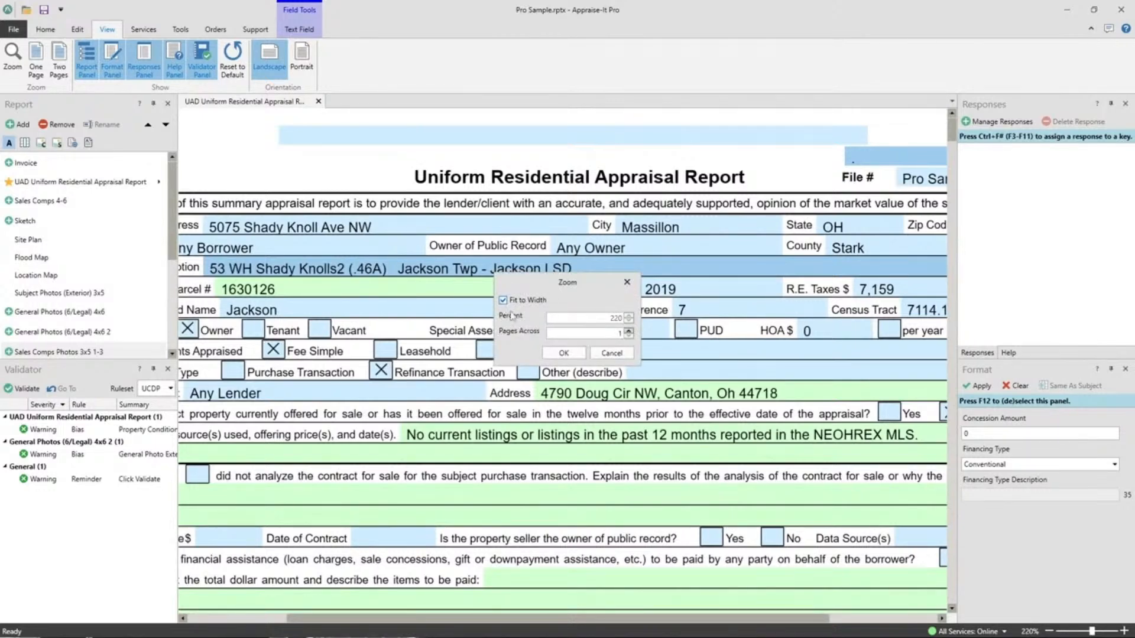
pyautogui.click(564, 353)
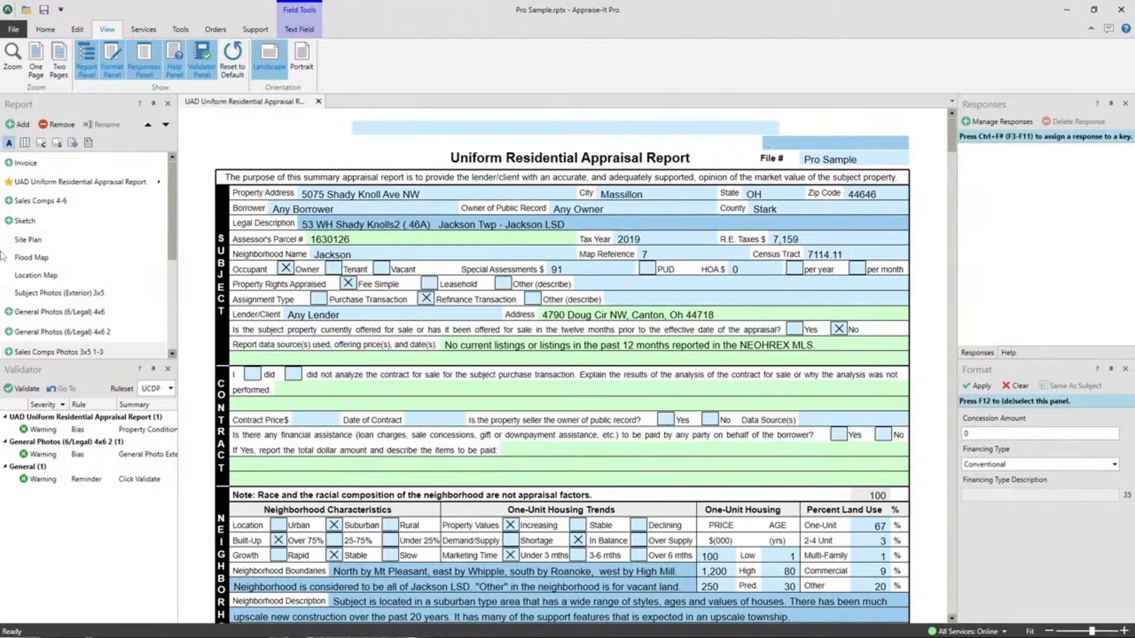
pyautogui.click(26, 258)
pyautogui.click(35, 276)
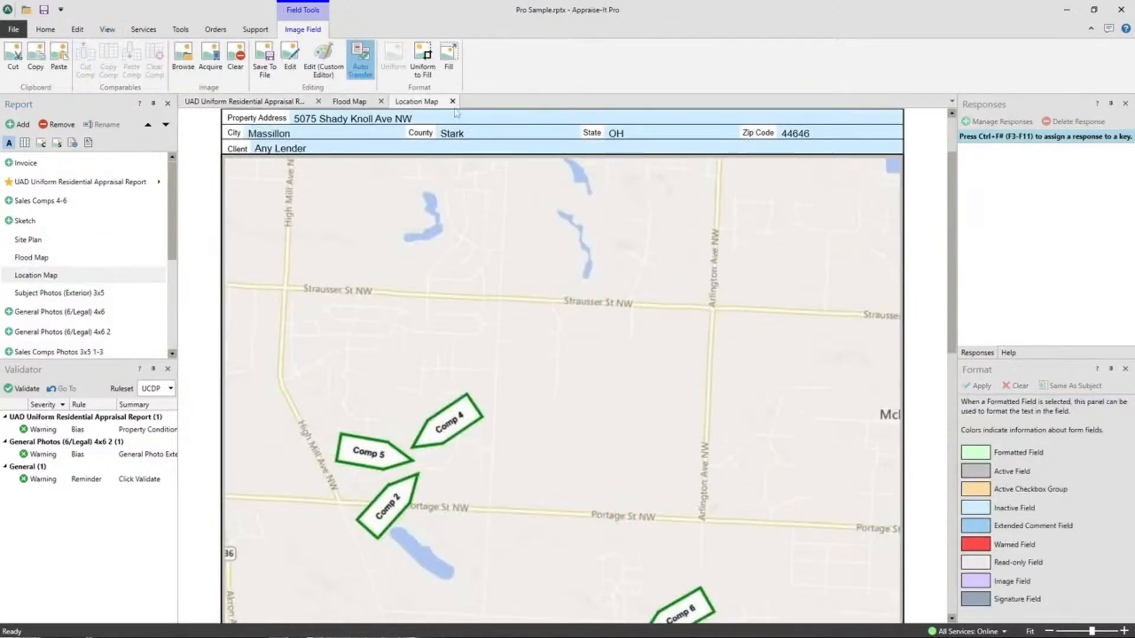
# Step: Look through the Flood Map, Location Map and appraisal report pages
pyautogui.click(354, 103)
pyautogui.click(260, 102)
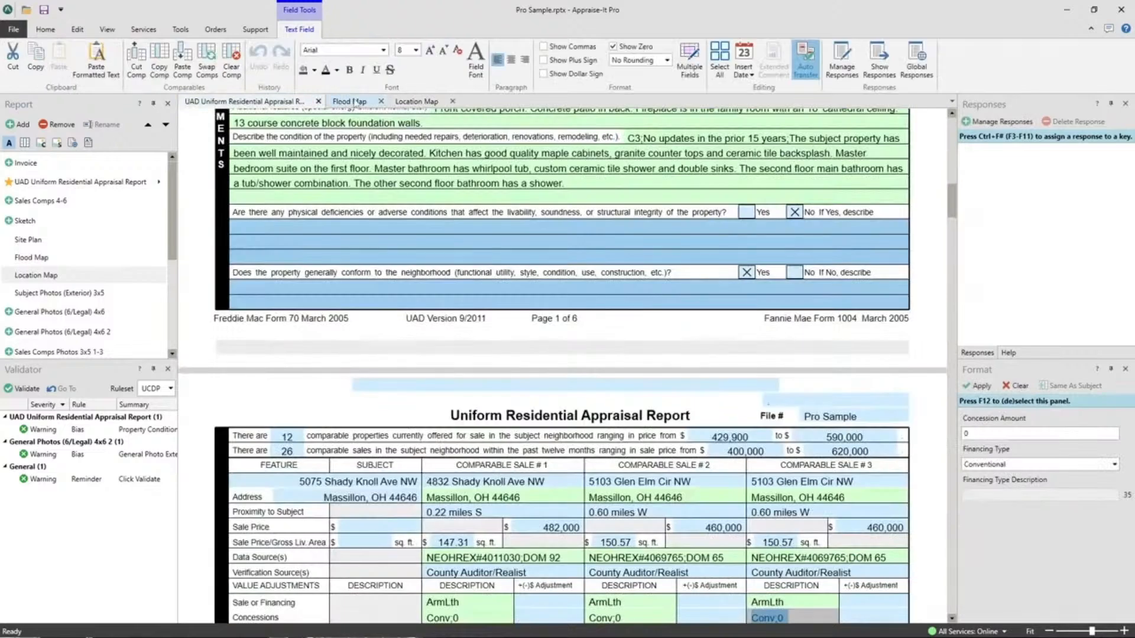
pyautogui.click(353, 102)
pyautogui.click(432, 103)
pyautogui.click(350, 104)
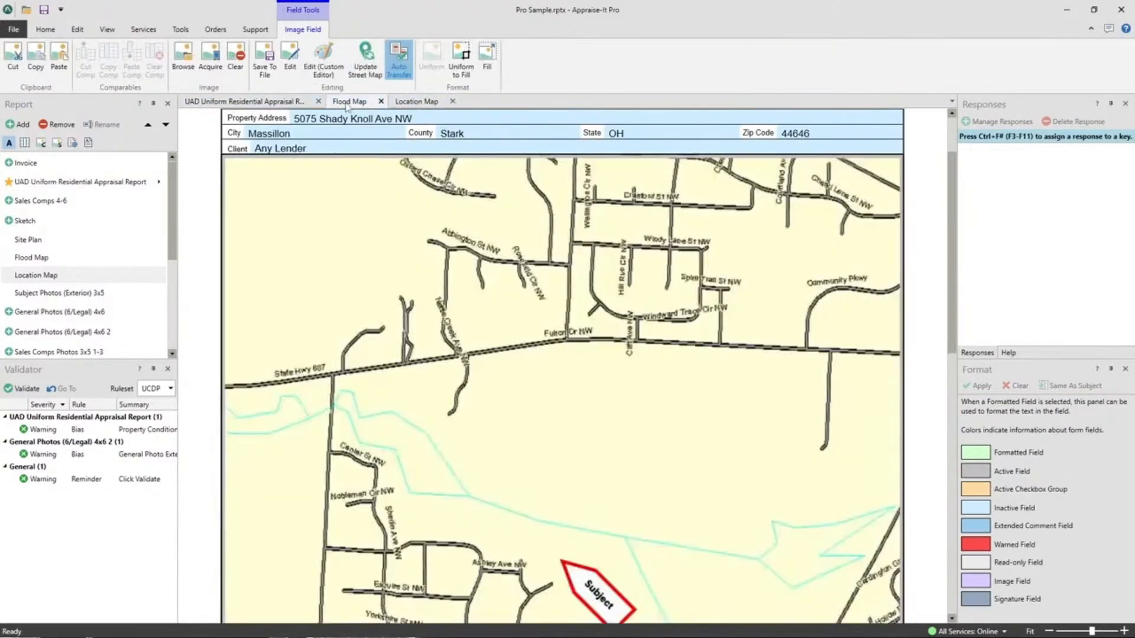
pyautogui.click(266, 107)
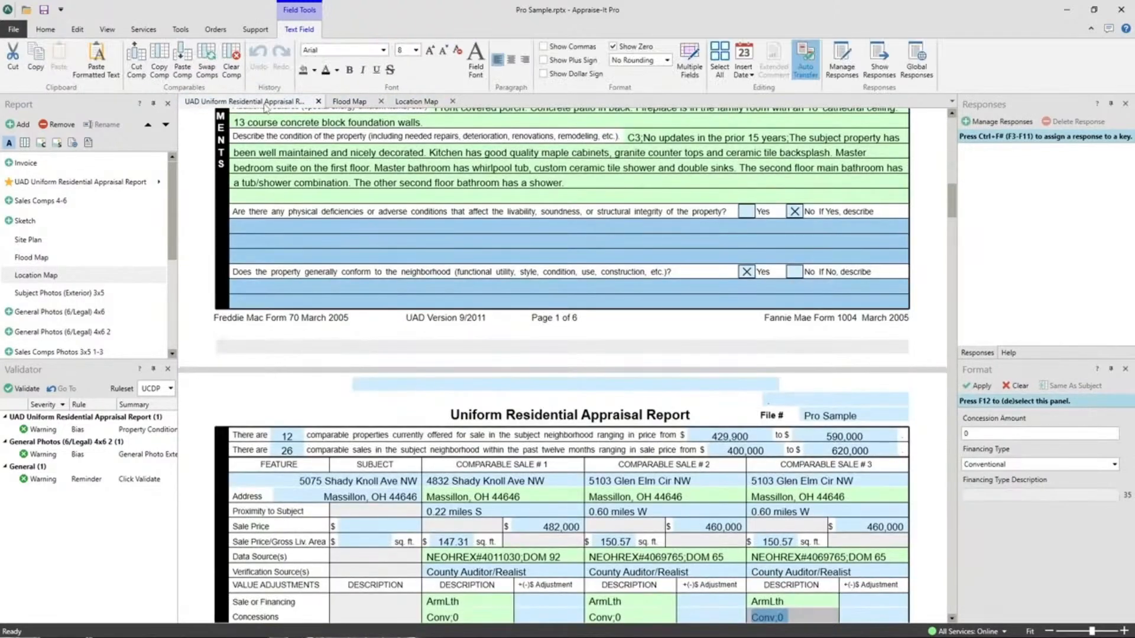
pyautogui.click(437, 104)
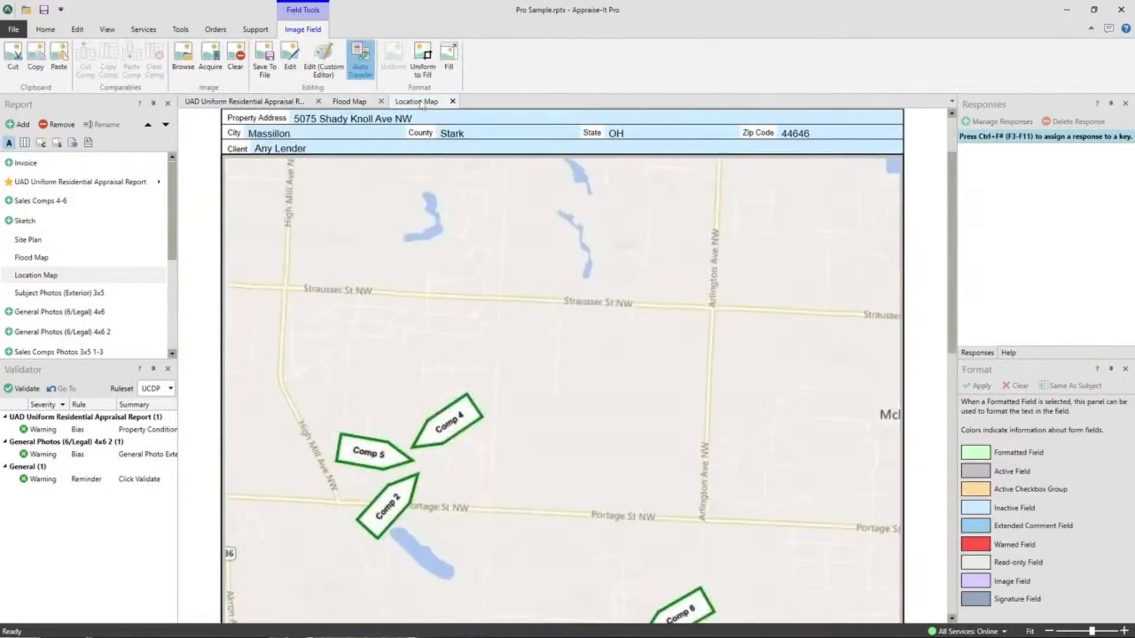
# Step: Move Location Map ahead, then undock Flood Map and re-dock it as the first tab
pyautogui.moveTo(436, 105); pyautogui.dragTo(352, 108)
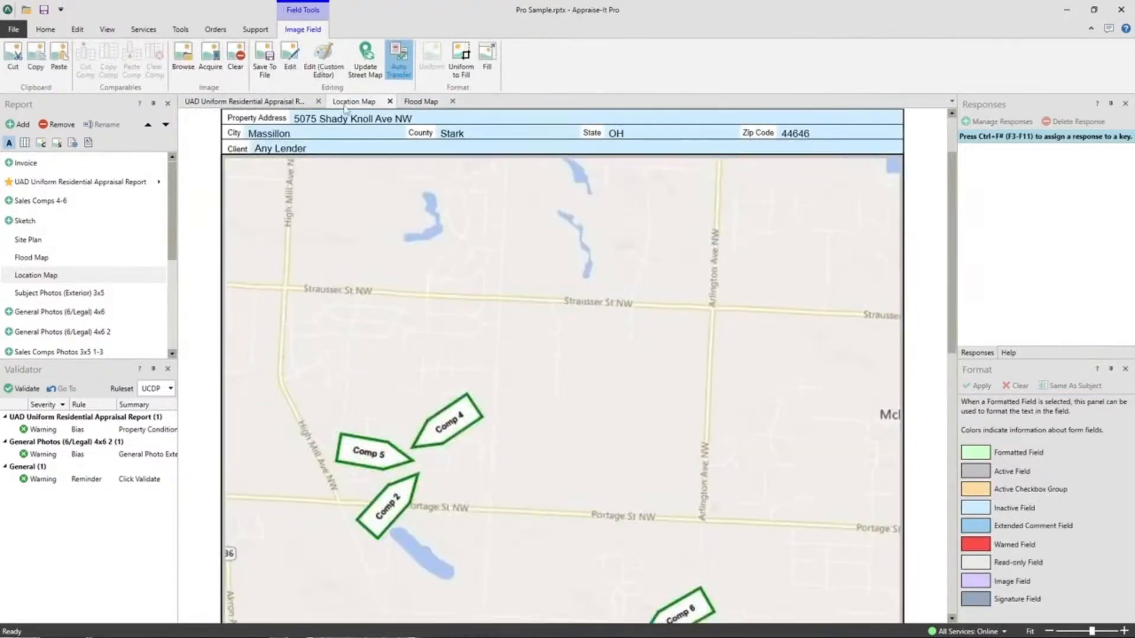
pyautogui.moveTo(428, 104)
pyautogui.mouseDown()
pyautogui.moveTo(346, 106)
pyautogui.moveTo(439, 103)
pyautogui.mouseUp()
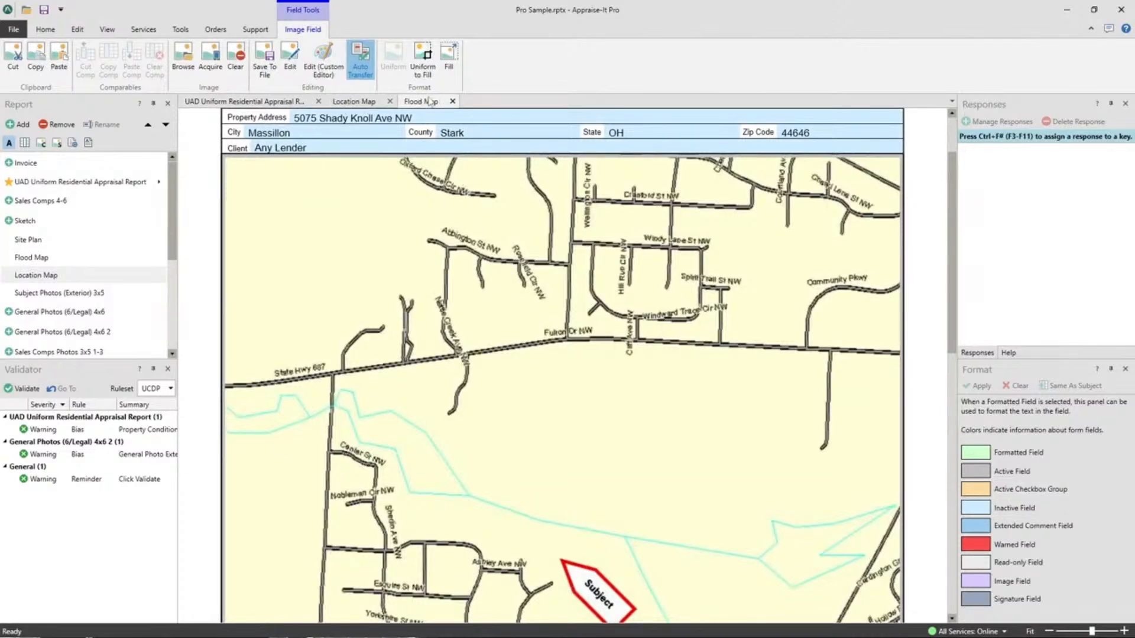
pyautogui.moveTo(429, 105); pyautogui.dragTo(472, 186)
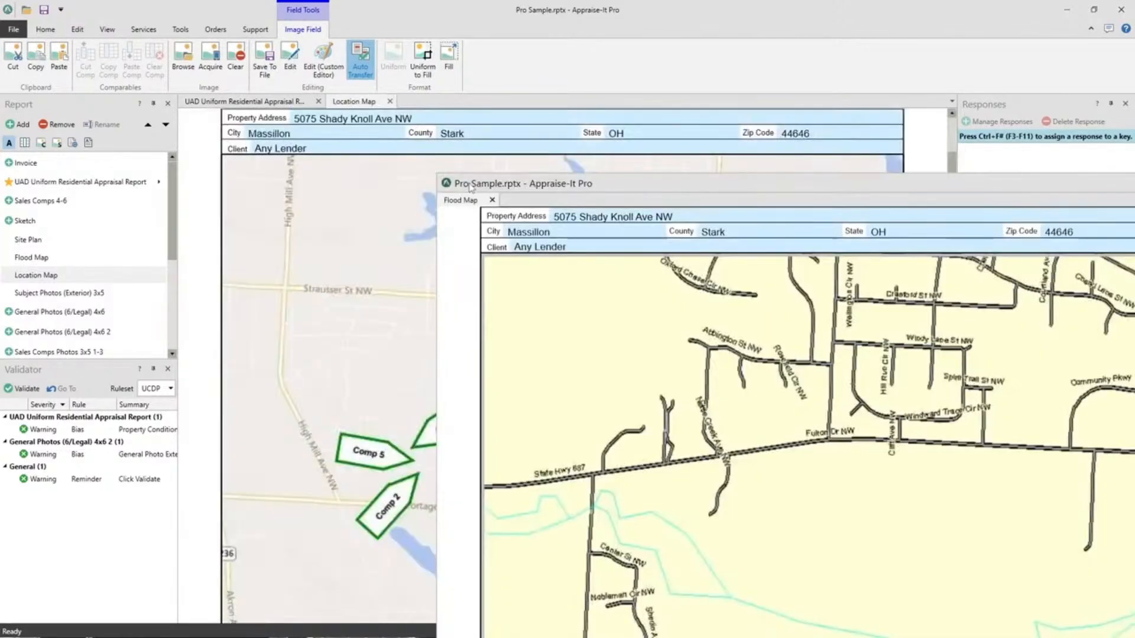
pyautogui.moveTo(541, 185); pyautogui.dragTo(566, 358)
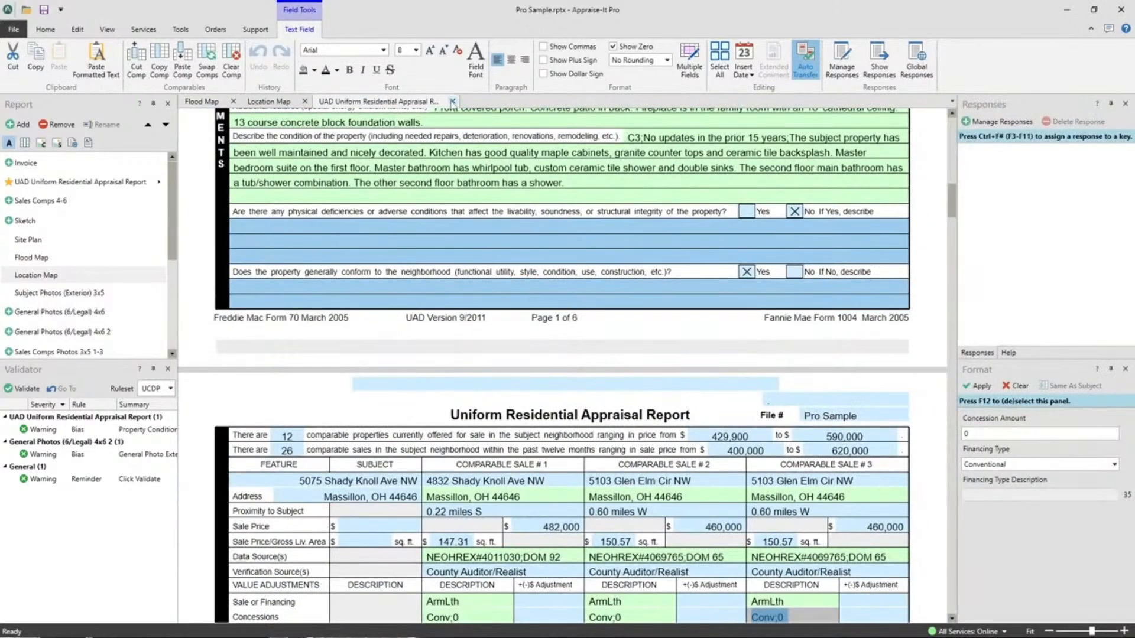
# Step: Close the UAD report and Location Map pages
pyautogui.click(275, 105)
pyautogui.click(388, 104)
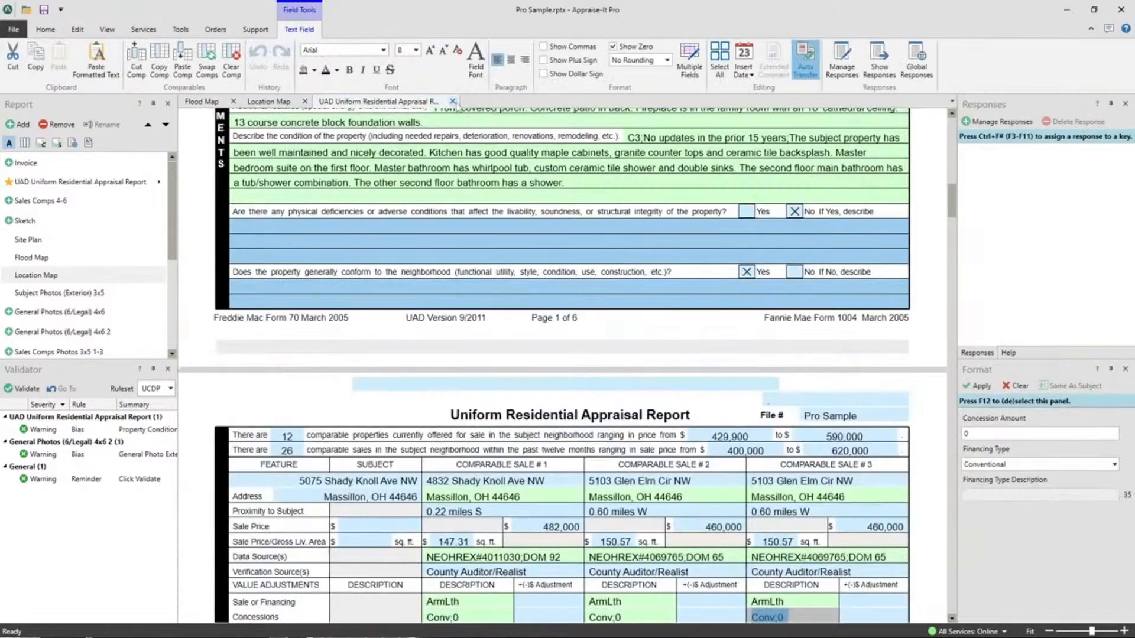
pyautogui.click(453, 102)
pyautogui.click(305, 102)
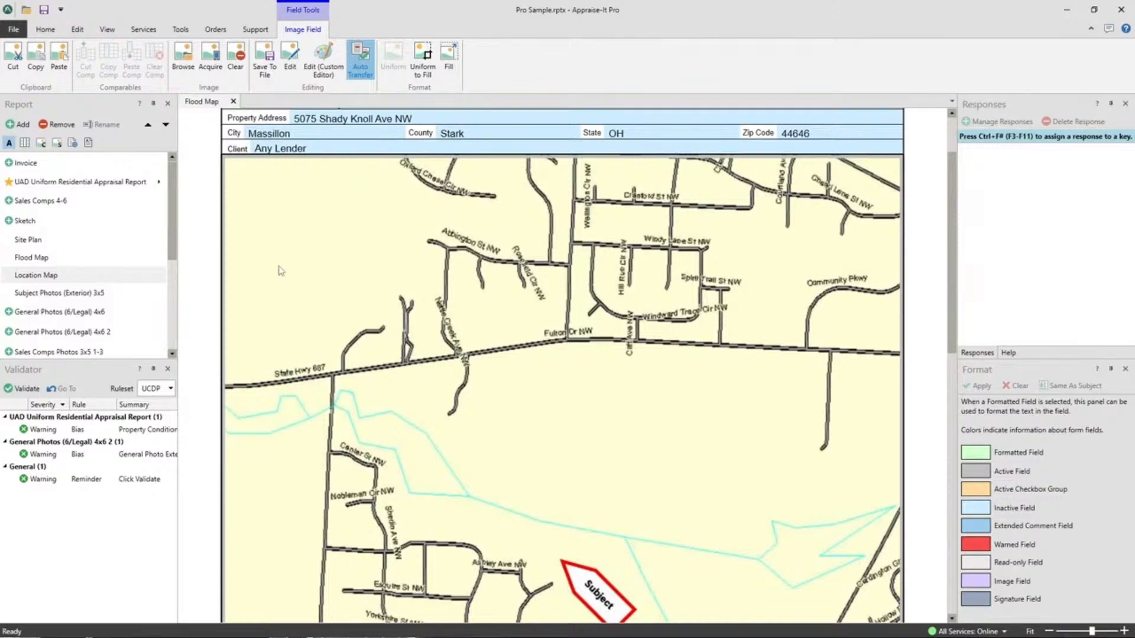
# Step: Close Flood Map and reopen the UAD Uniform Residential Appraisal Report from the Report panel
pyautogui.click(107, 30)
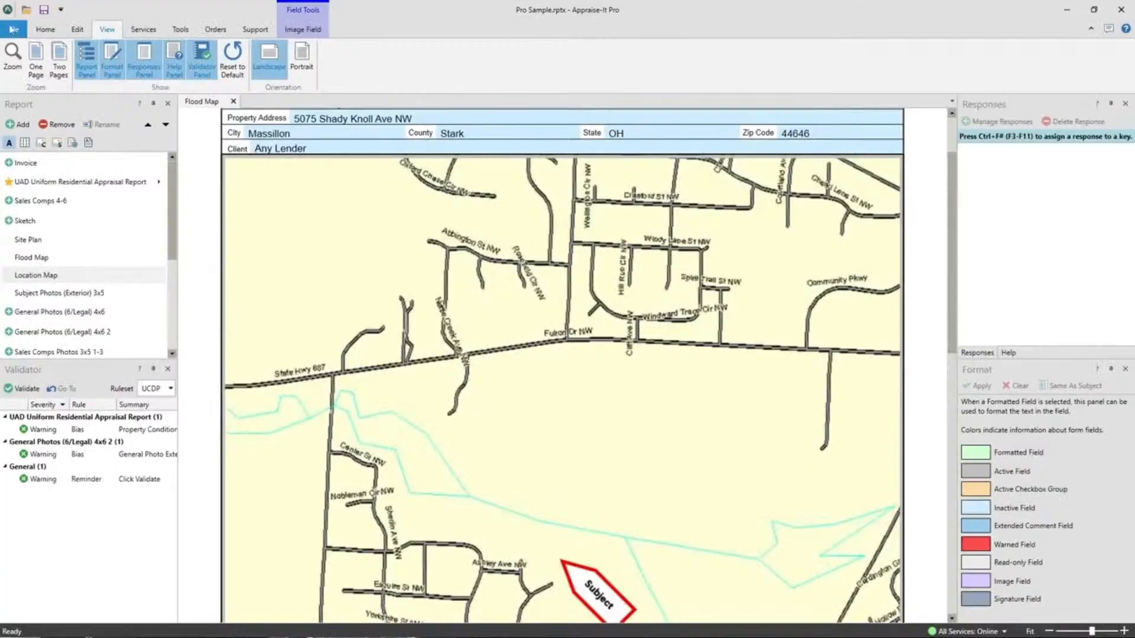
pyautogui.click(42, 30)
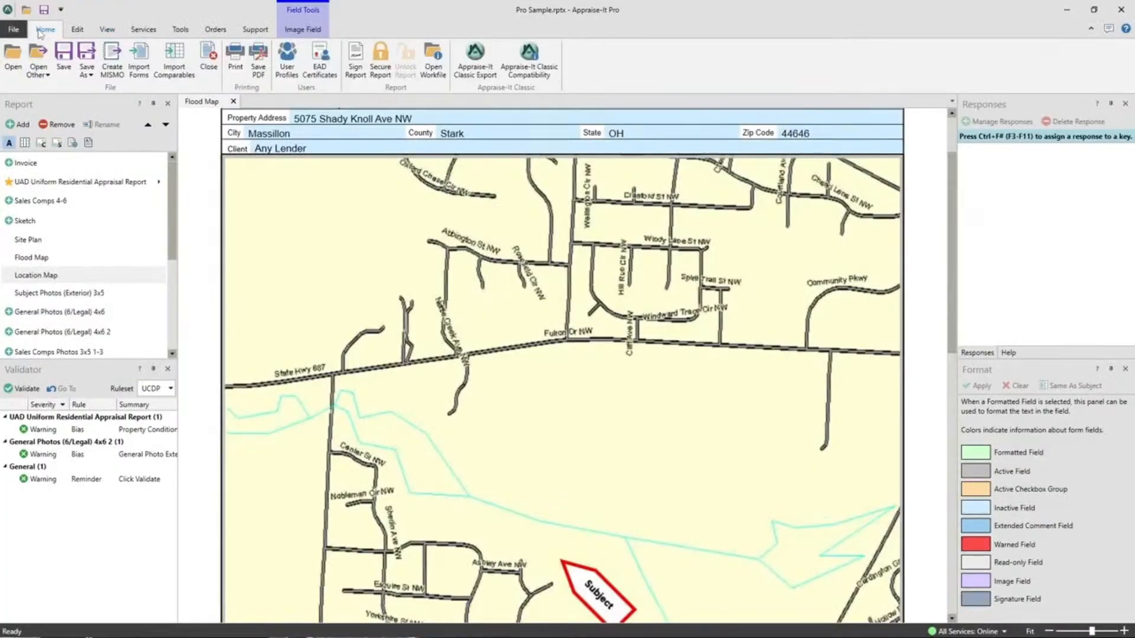
pyautogui.click(234, 101)
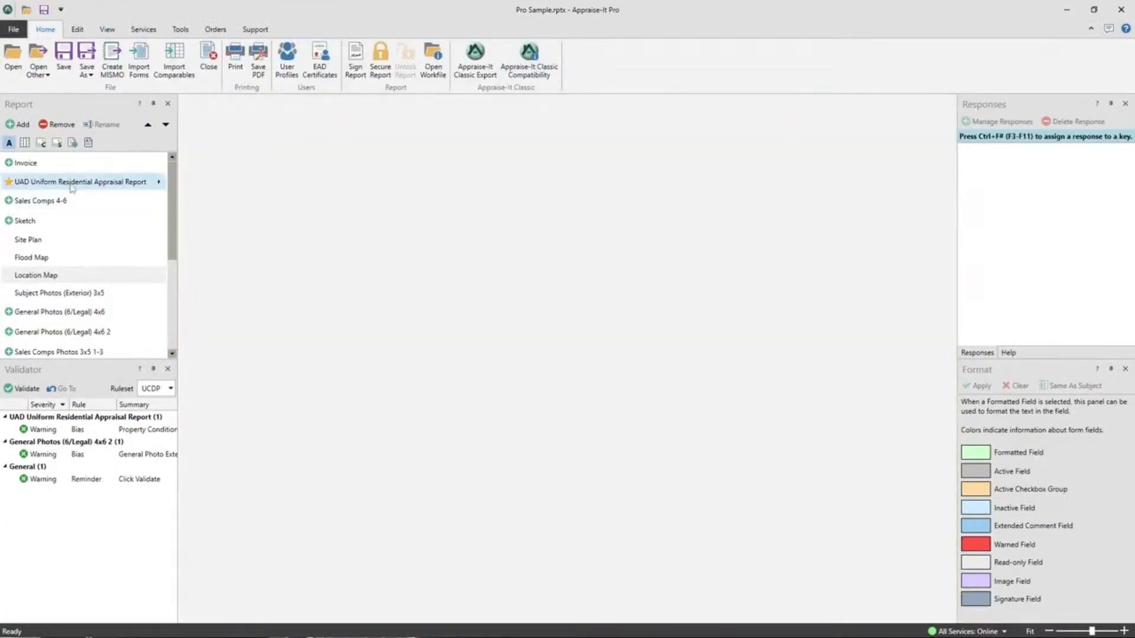
pyautogui.doubleClick(71, 183)
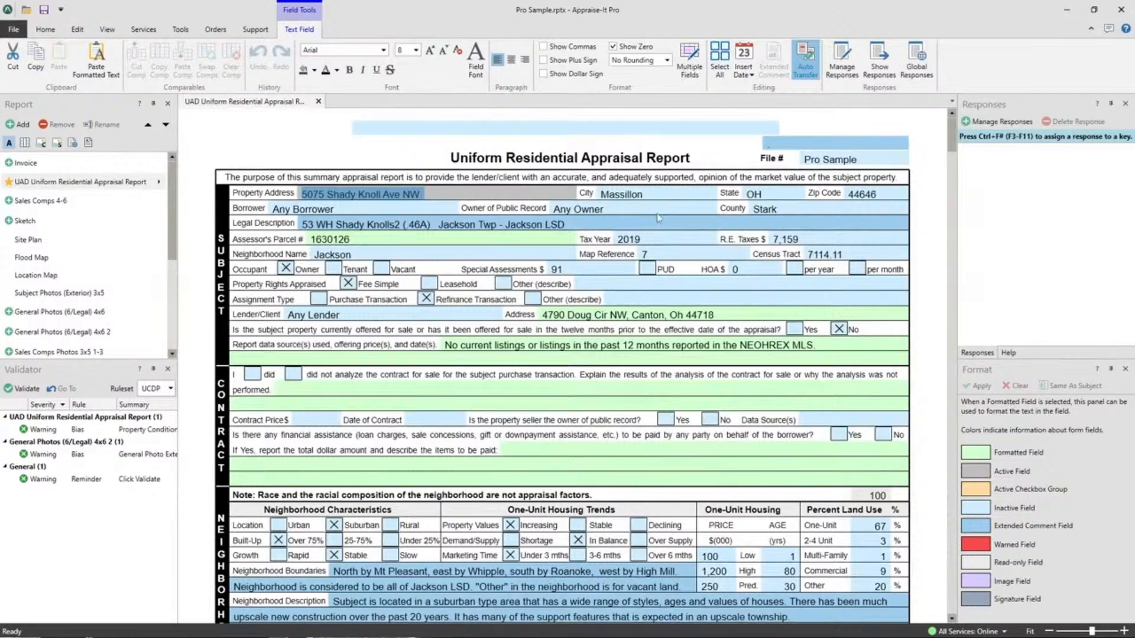
pyautogui.scroll(-5, 847, 238)
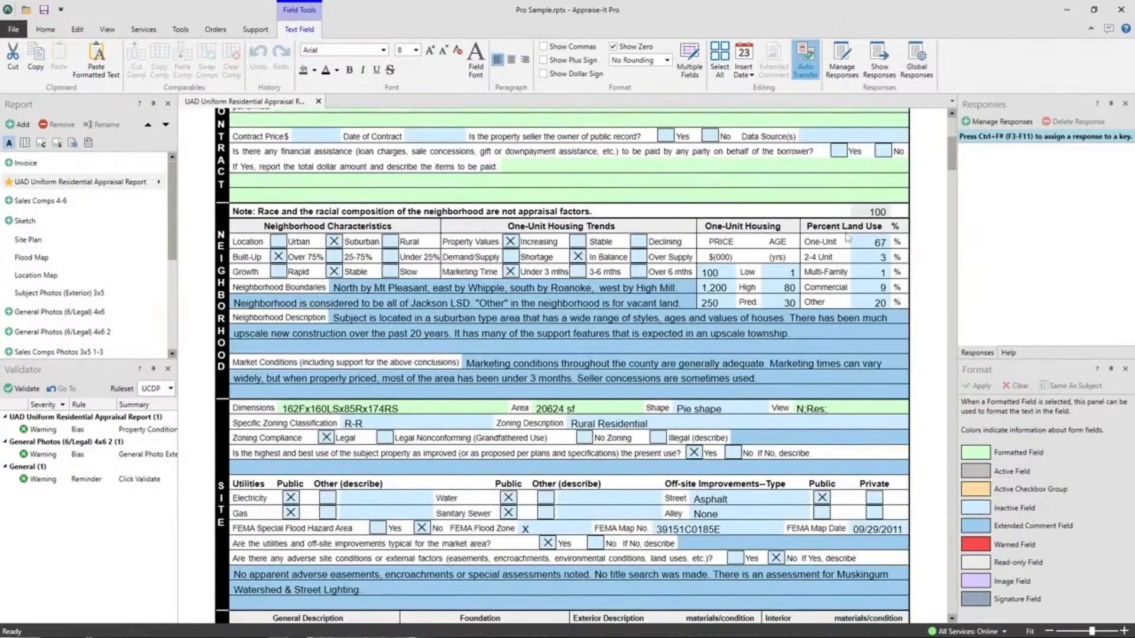
pyautogui.click(793, 381)
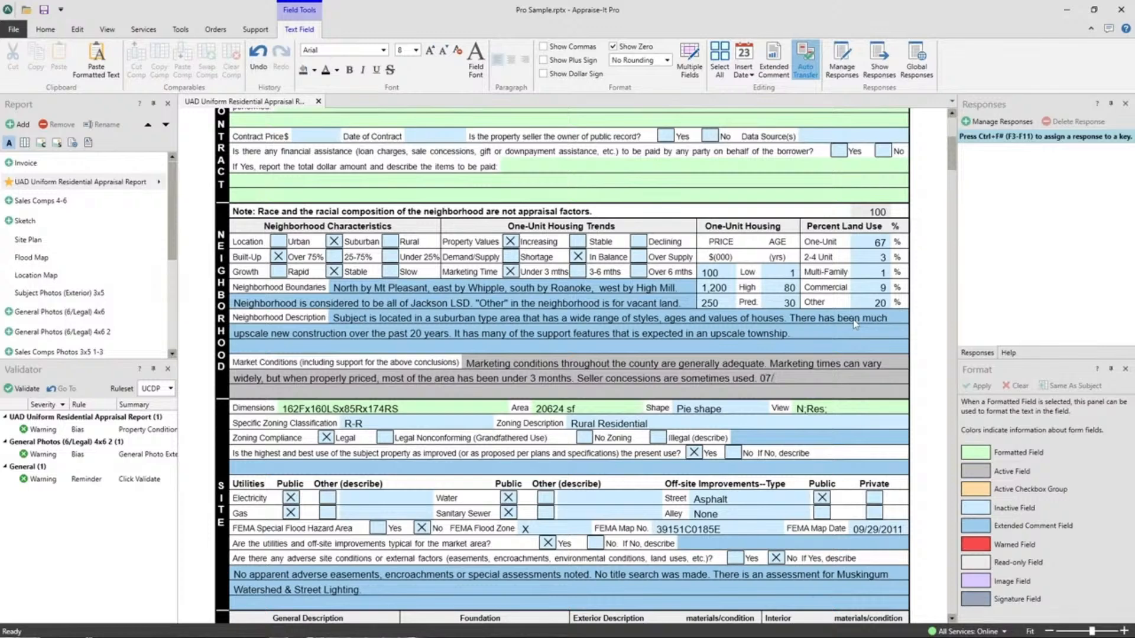
pyautogui.write('07/20/202')
pyautogui.press('BackSpace')
pyautogui.press('BackSpace')
pyautogui.press('BackSpace')
pyautogui.press('BackSpace')
pyautogui.press('BackSpace')
pyautogui.press('BackSpace')
pyautogui.press('BackSpace')
pyautogui.click(743, 75)
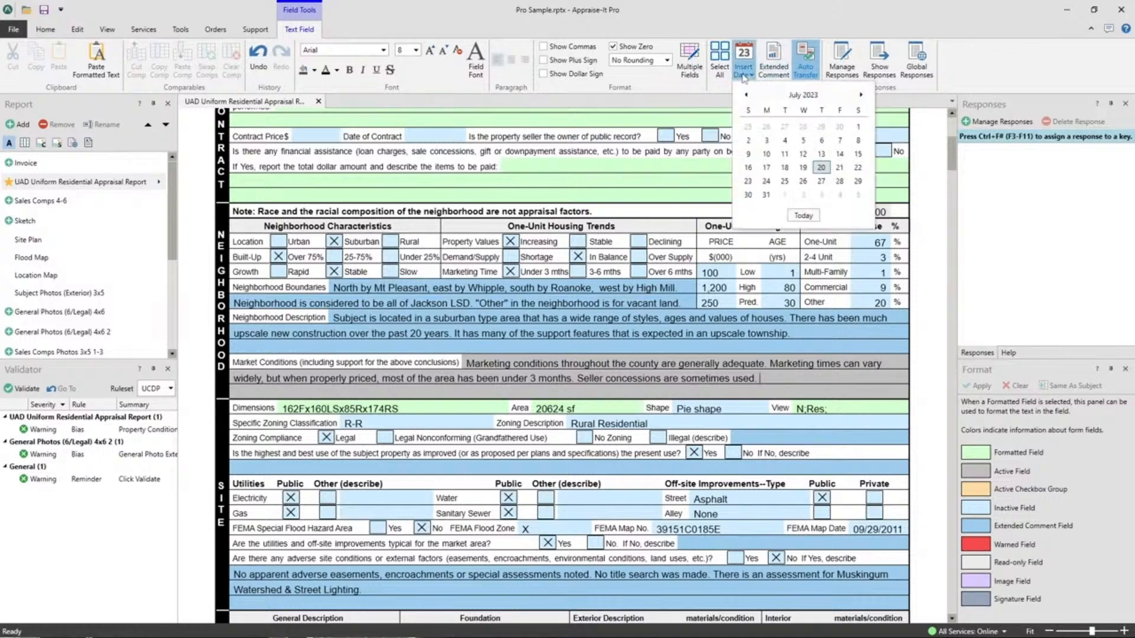
pyautogui.click(803, 215)
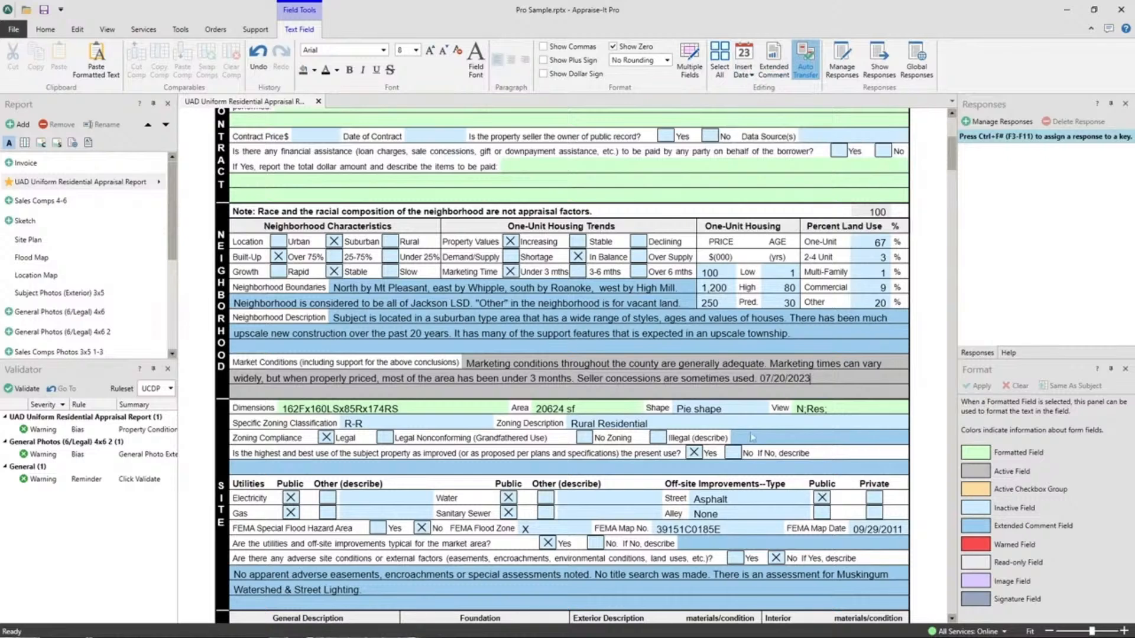
pyautogui.hotkey('shift', 'Left')
pyautogui.hotkey('shift', 'Left')
pyautogui.hotkey('shift', 'Left')
pyautogui.hotkey('shift', 'Left')
pyautogui.hotkey('shift', 'Left')
pyautogui.hotkey('shift', 'Left')
pyautogui.hotkey('shift', 'Left')
pyautogui.hotkey('shift', 'Left')
pyautogui.hotkey('shift', 'Left')
pyautogui.hotkey('shift', 'Left')
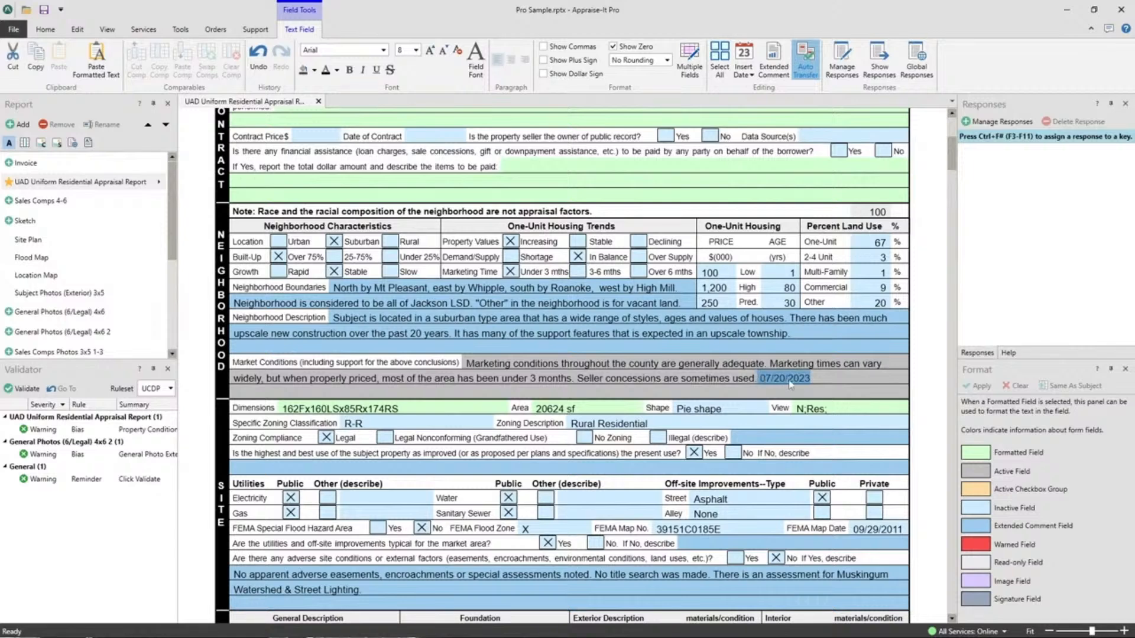
pyautogui.click(811, 379)
pyautogui.moveTo(811, 379); pyautogui.dragTo(770, 379)
pyautogui.press('Delete')
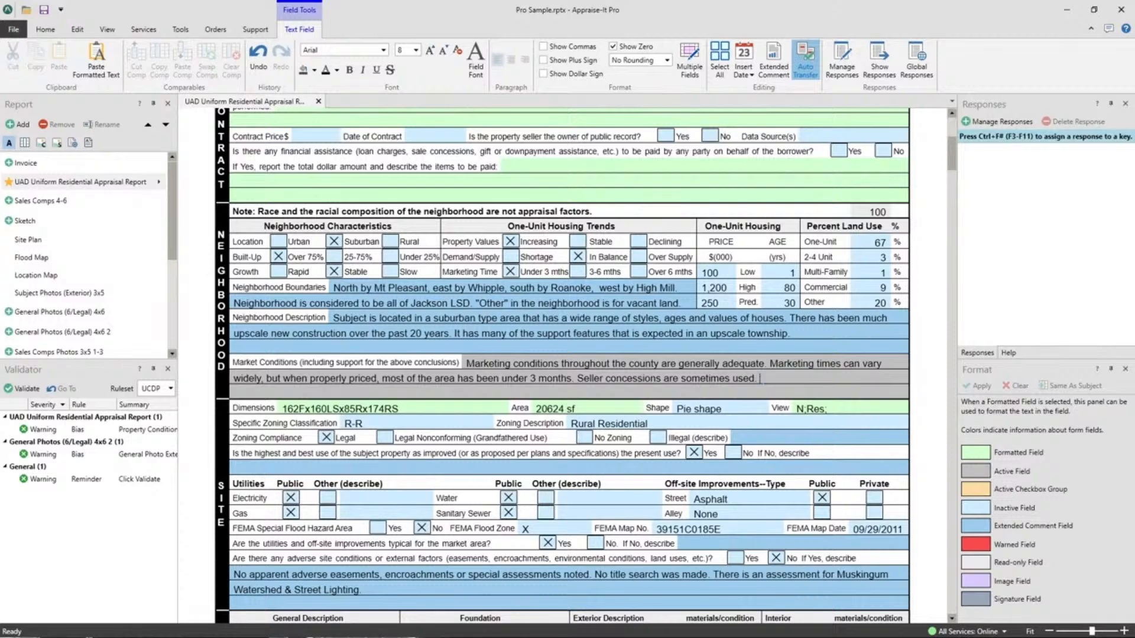
pyautogui.click(746, 72)
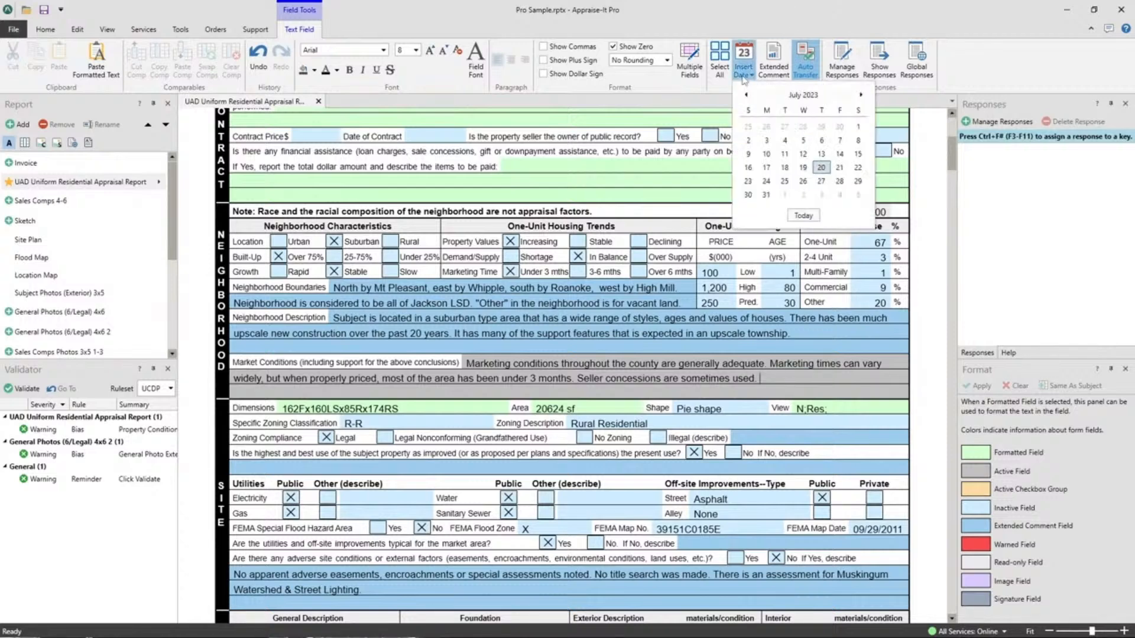
pyautogui.click(821, 184)
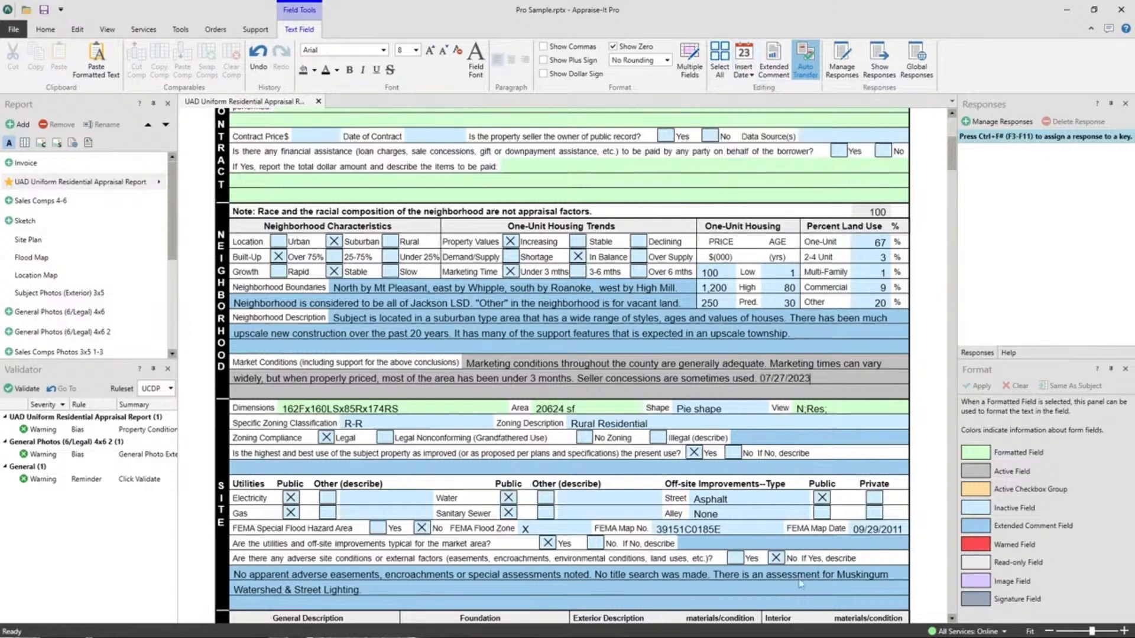
pyautogui.moveTo(762, 379)
pyautogui.mouseDown()
pyautogui.moveTo(812, 379)
pyautogui.moveTo(762, 379)
pyautogui.mouseUp()
pyautogui.press('Delete')
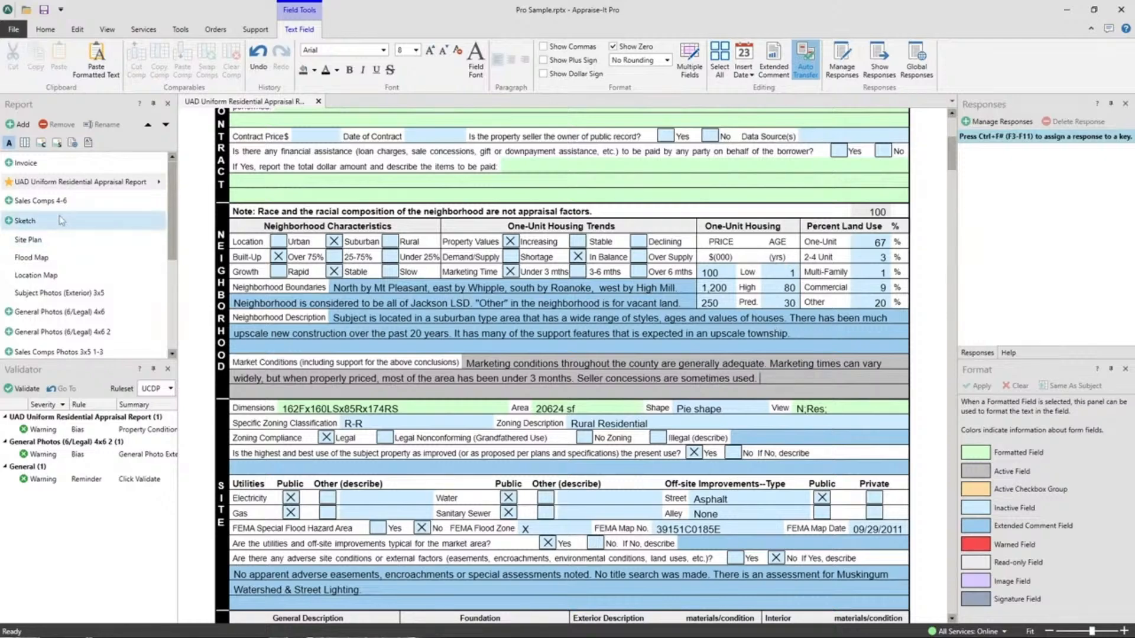
# Step: Delete the existing Census Tract value 7114.11, leaving the field empty
pyautogui.scroll(3, 543, 341)
pyautogui.scroll(9, 543, 342)
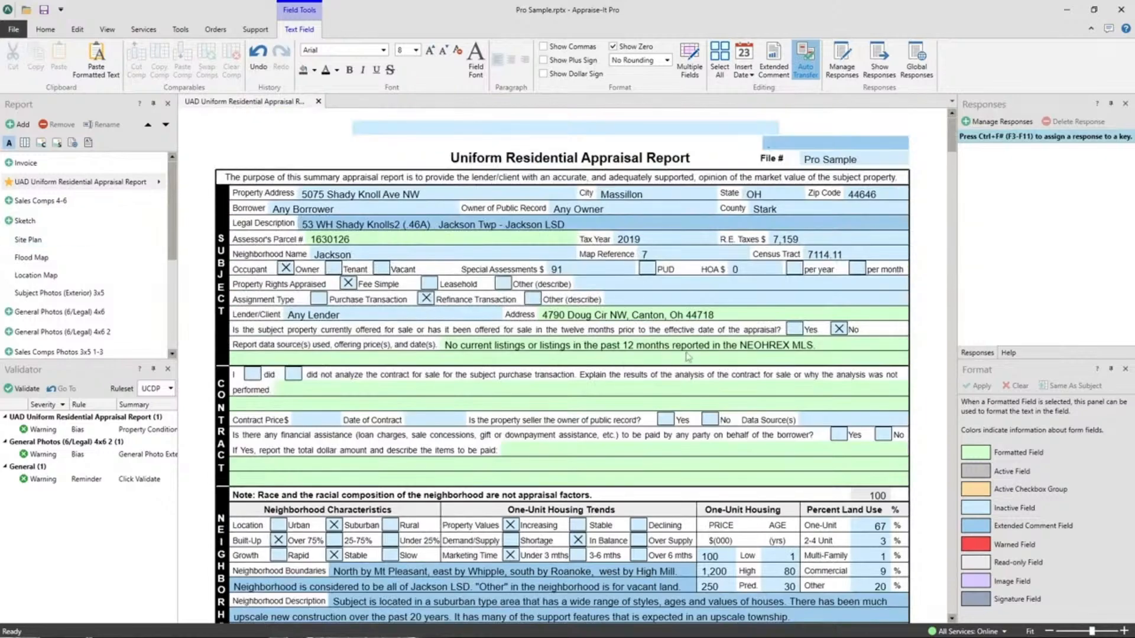
pyautogui.click(810, 258)
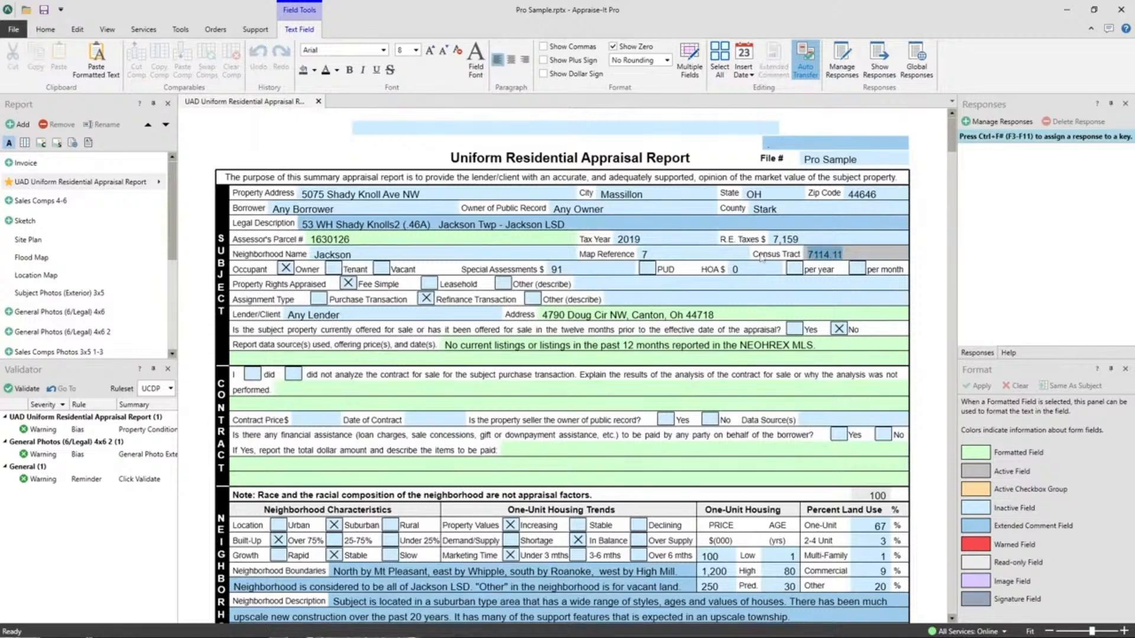
pyautogui.press('Delete')
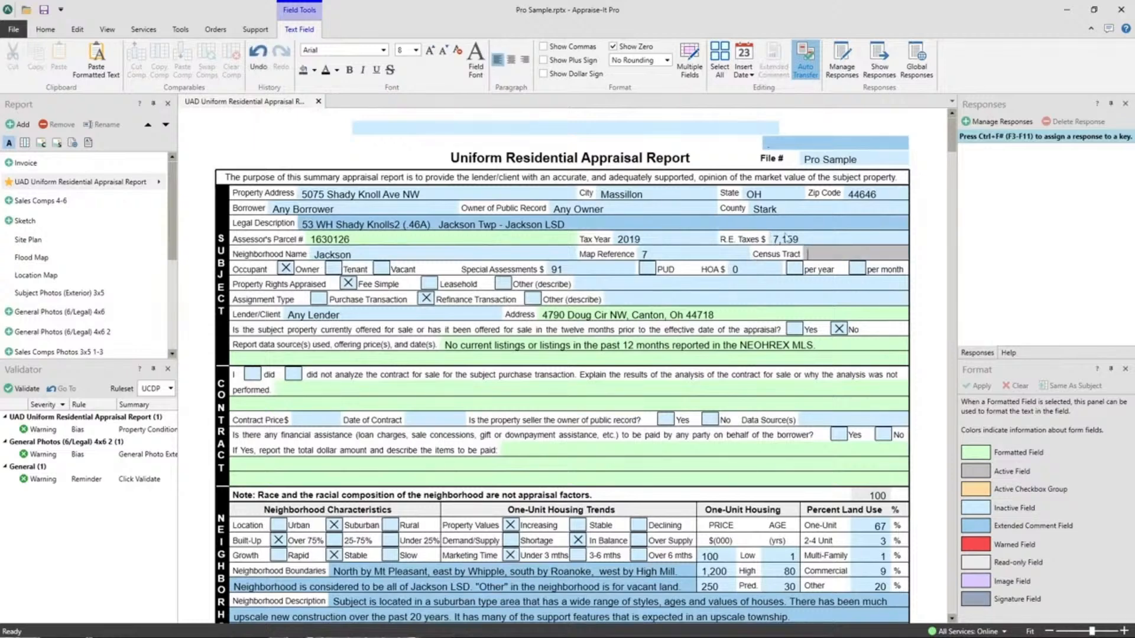
pyautogui.click(726, 255)
pyautogui.click(830, 256)
# Step: Run Services > Get Census Tract to refill the field with 7114.11
pyautogui.click(145, 31)
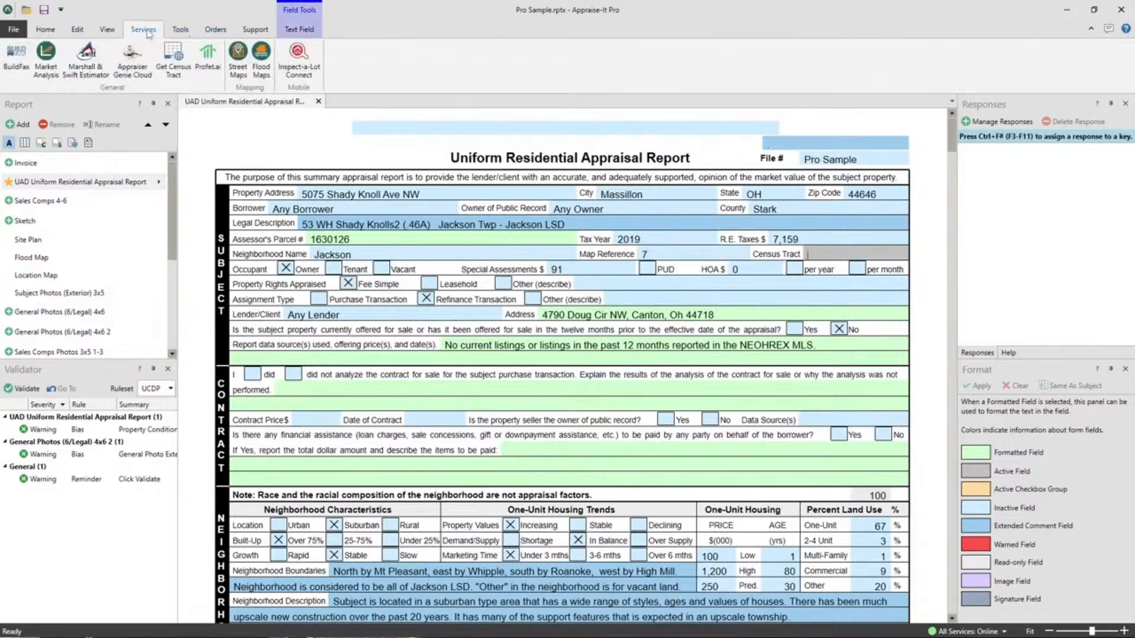
pyautogui.click(182, 31)
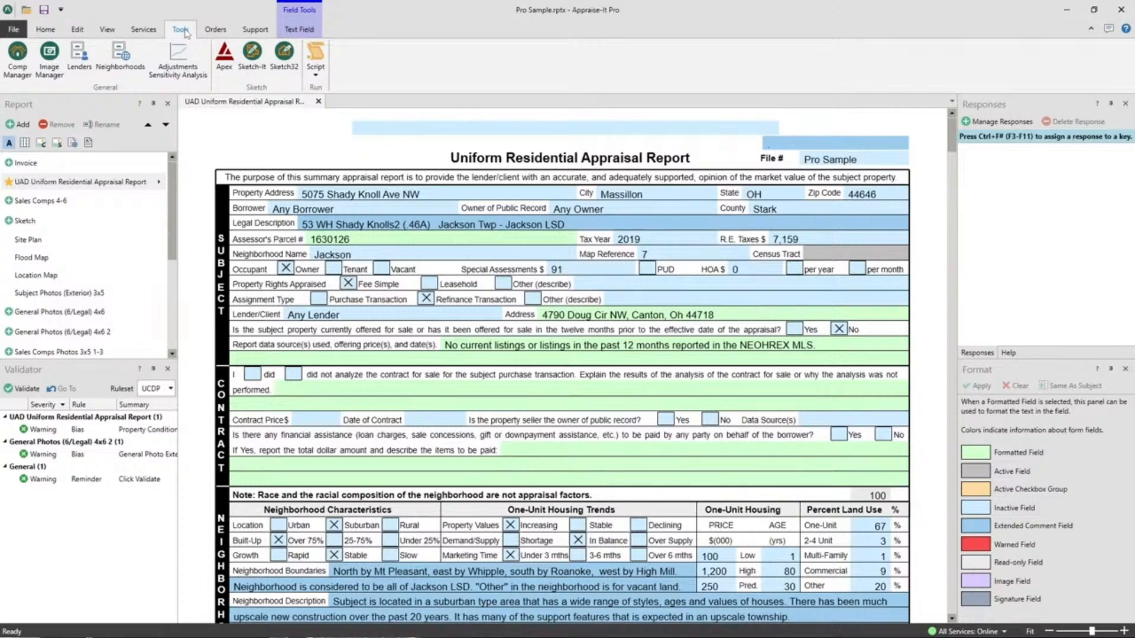
pyautogui.click(148, 31)
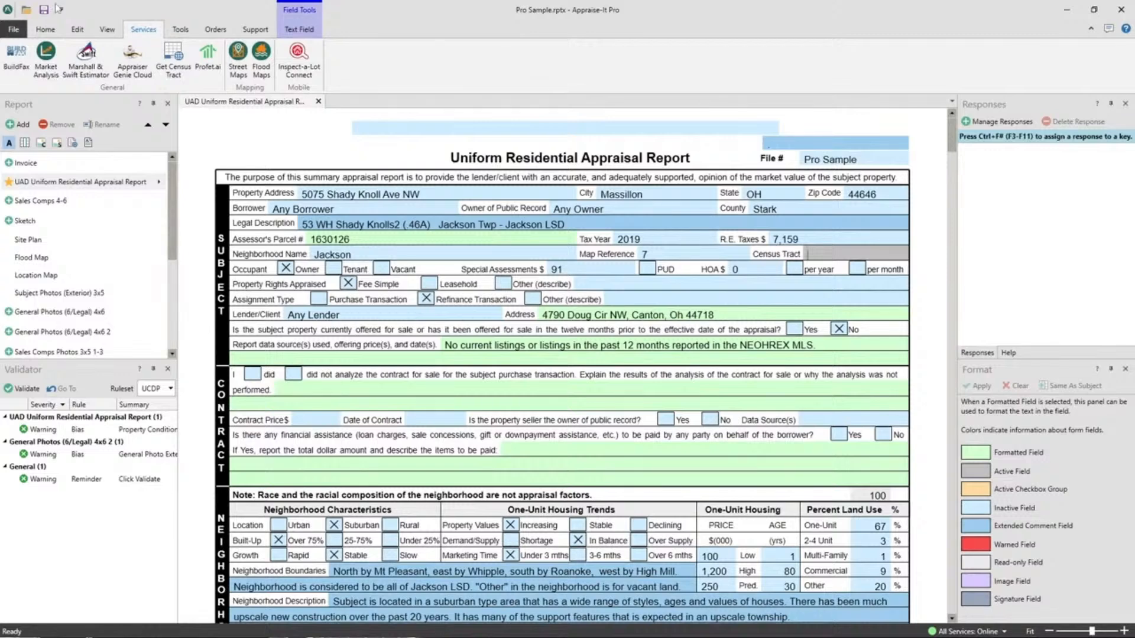
pyautogui.click(175, 62)
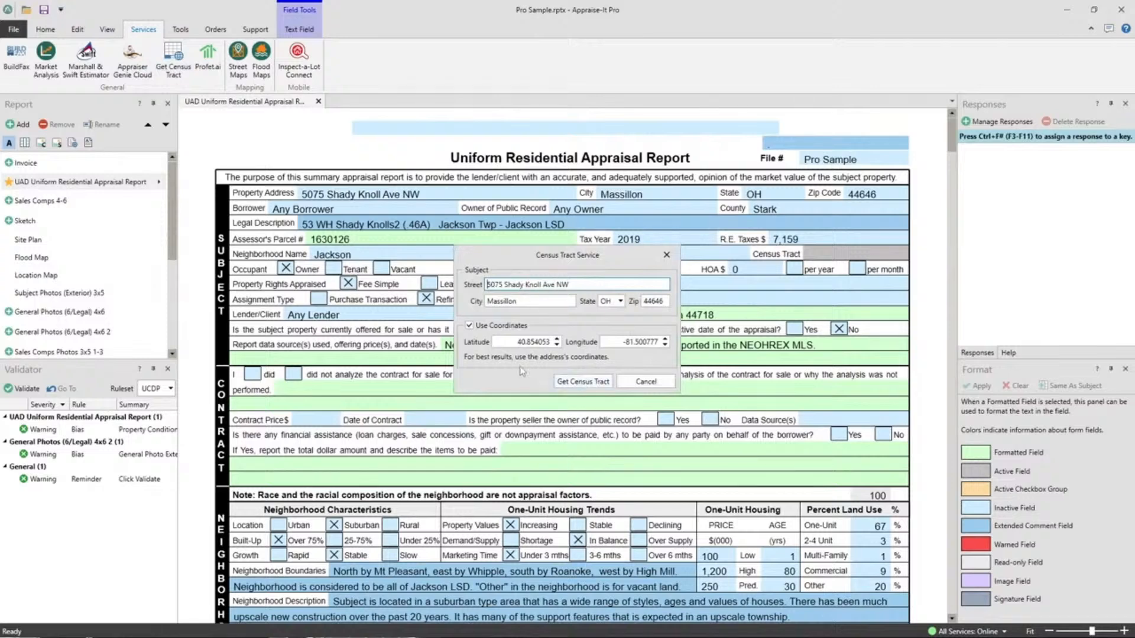
pyautogui.click(555, 384)
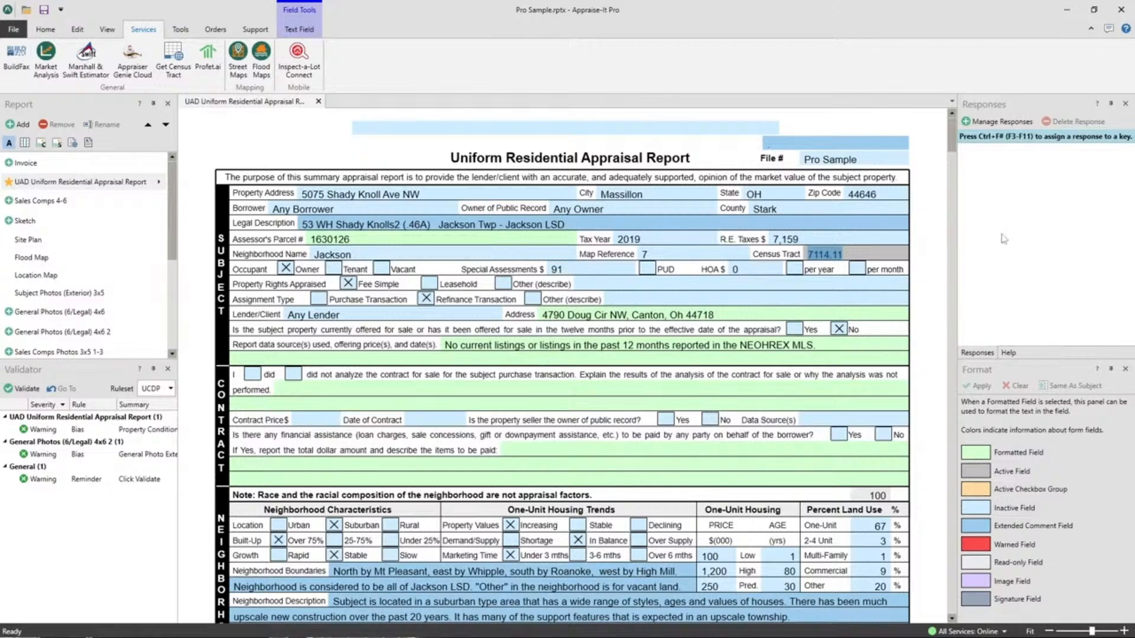
# Step: Replace Massillon with the saved response Charlotte via F3, then clear the City field
pyautogui.click(647, 192)
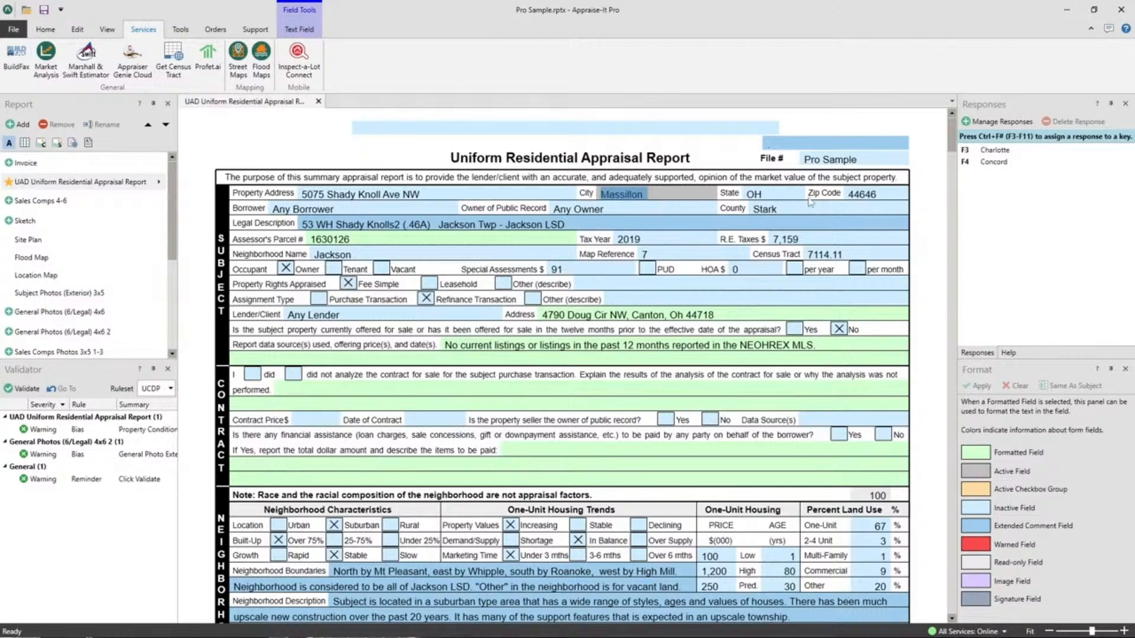
pyautogui.click(673, 195)
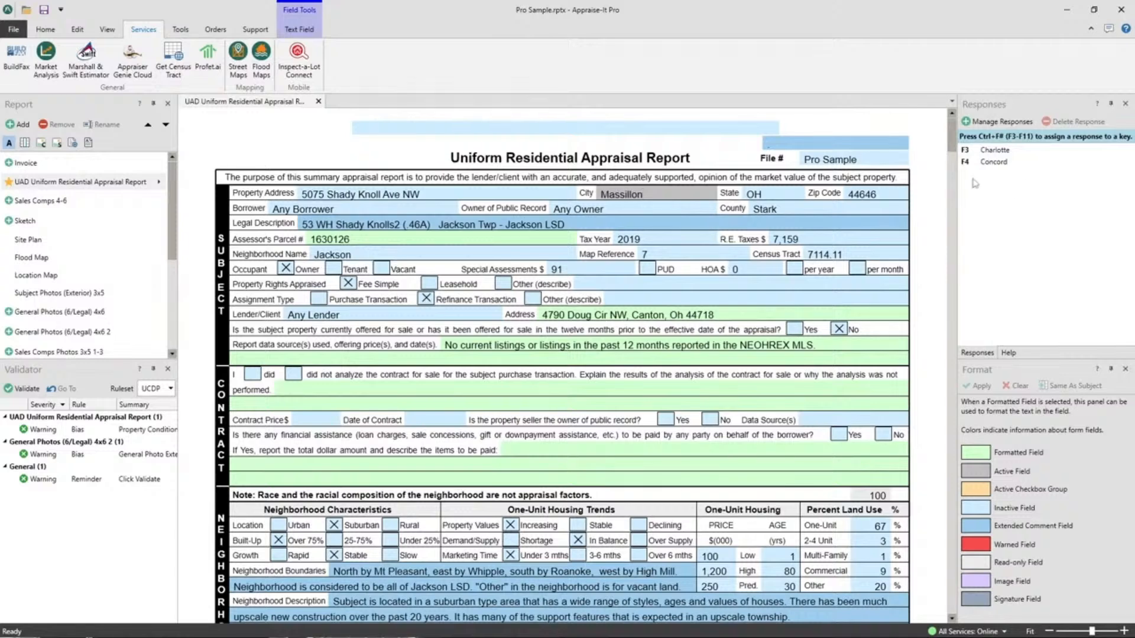
pyautogui.moveTo(662, 190); pyautogui.dragTo(501, 193)
pyautogui.press('F3')
pyautogui.press('BackSpace')
pyautogui.press('BackSpace')
pyautogui.press('BackSpace')
pyautogui.press('BackSpace')
# Step: Fill the City with Concord from the Ctrl+Space saved-responses list
pyautogui.hotkey('ctrl', 'space')
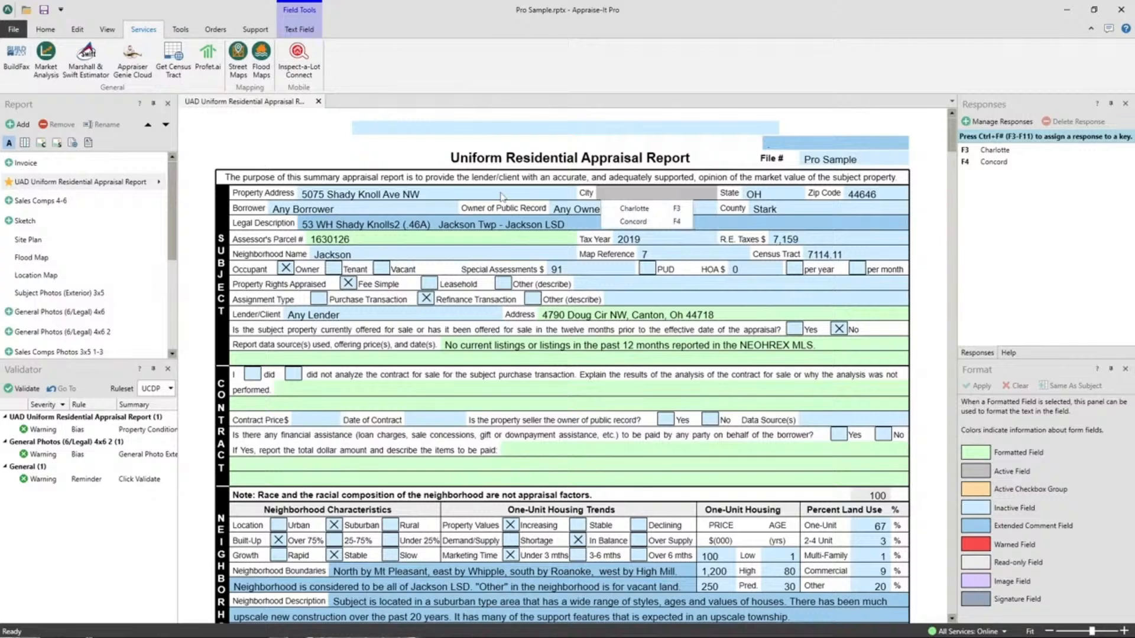
pyautogui.press('Down')
pyautogui.press('Down')
pyautogui.press('Up')
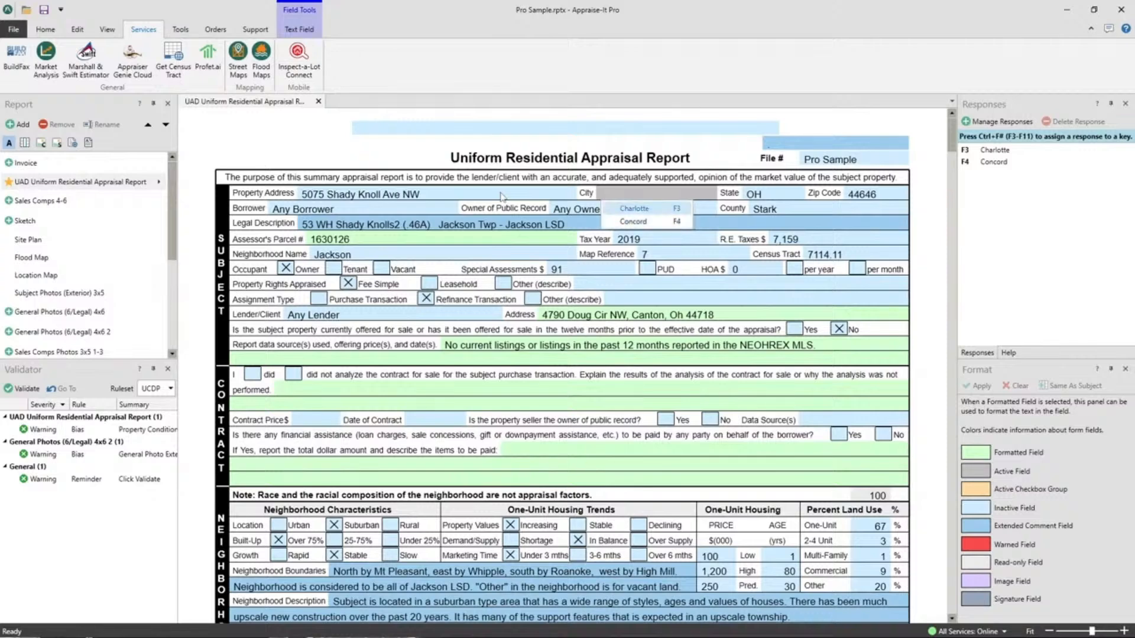
pyautogui.press('Down')
pyautogui.press('Return')
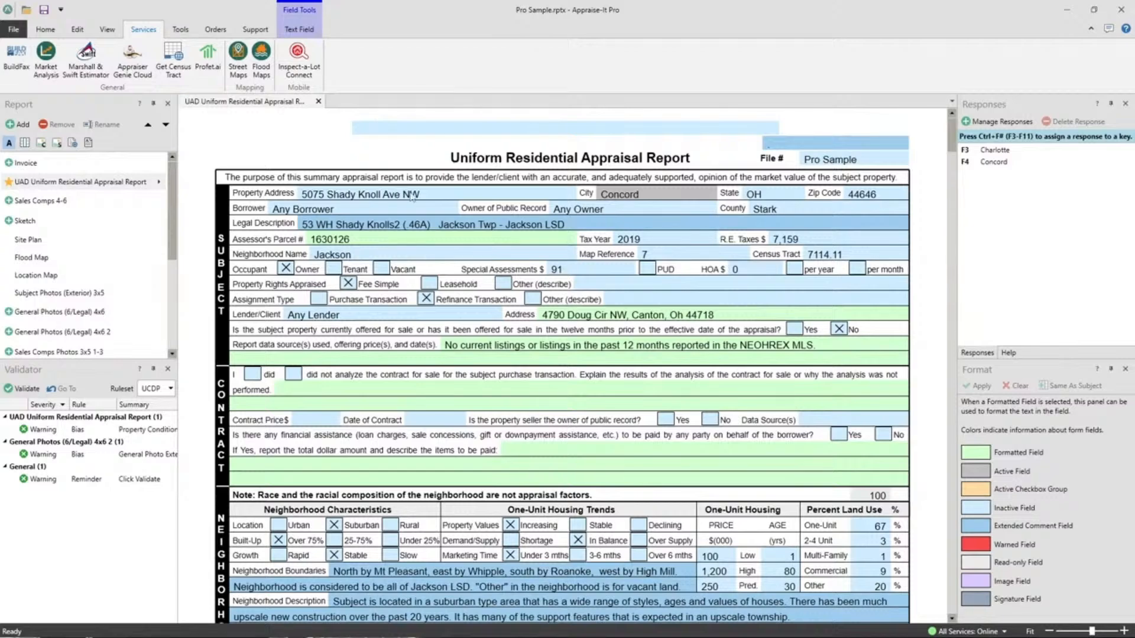
# Step: Open the Secure Report password dialog from the Home tab
pyautogui.click(42, 30)
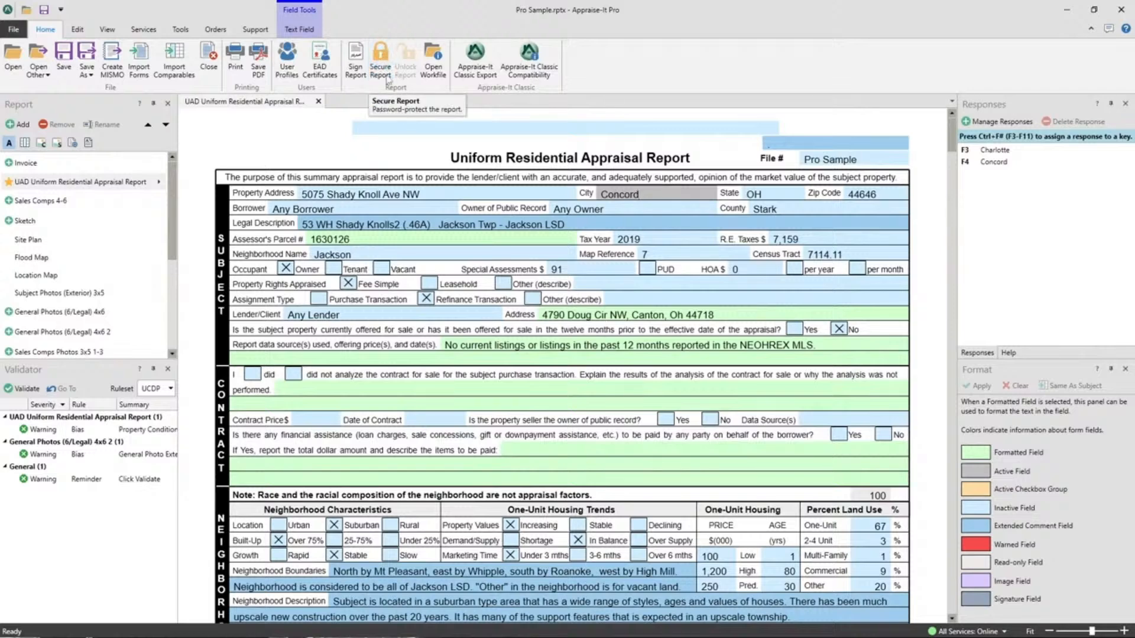
pyautogui.click(384, 65)
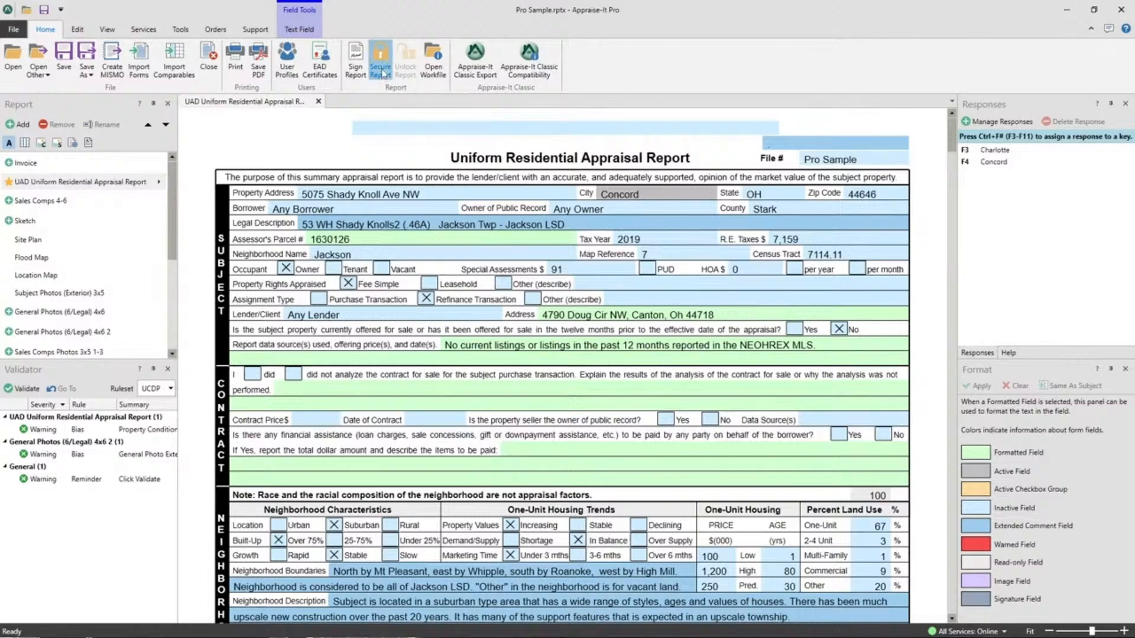
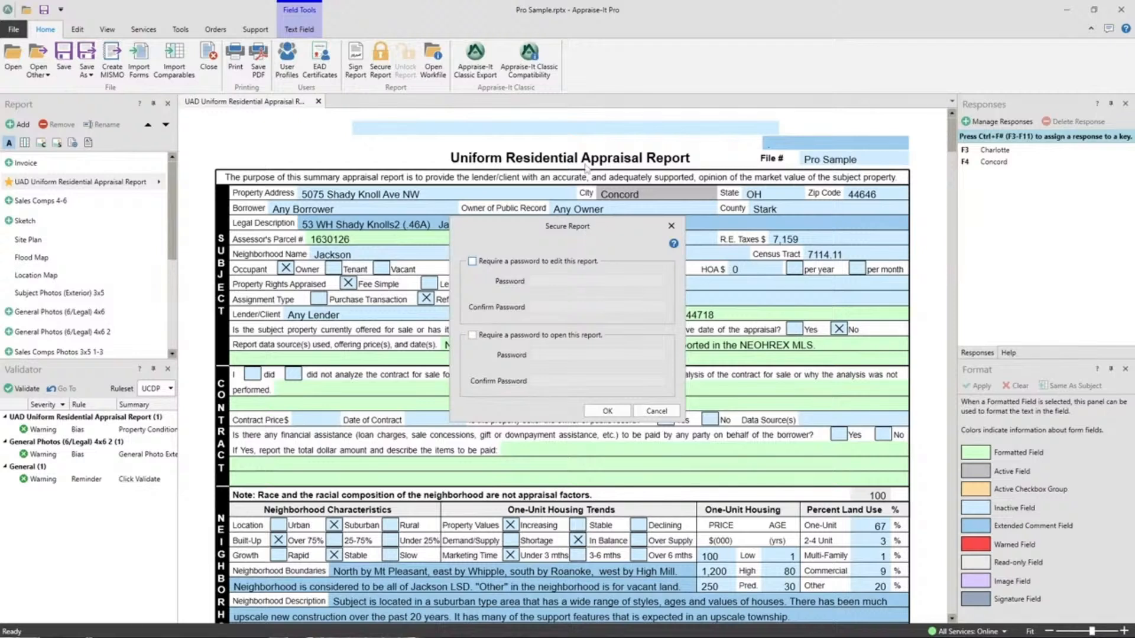
# Step: Cancel the Secure Report dialog and validate Pro Sample, yielding three UCDP warnings
pyautogui.click(658, 411)
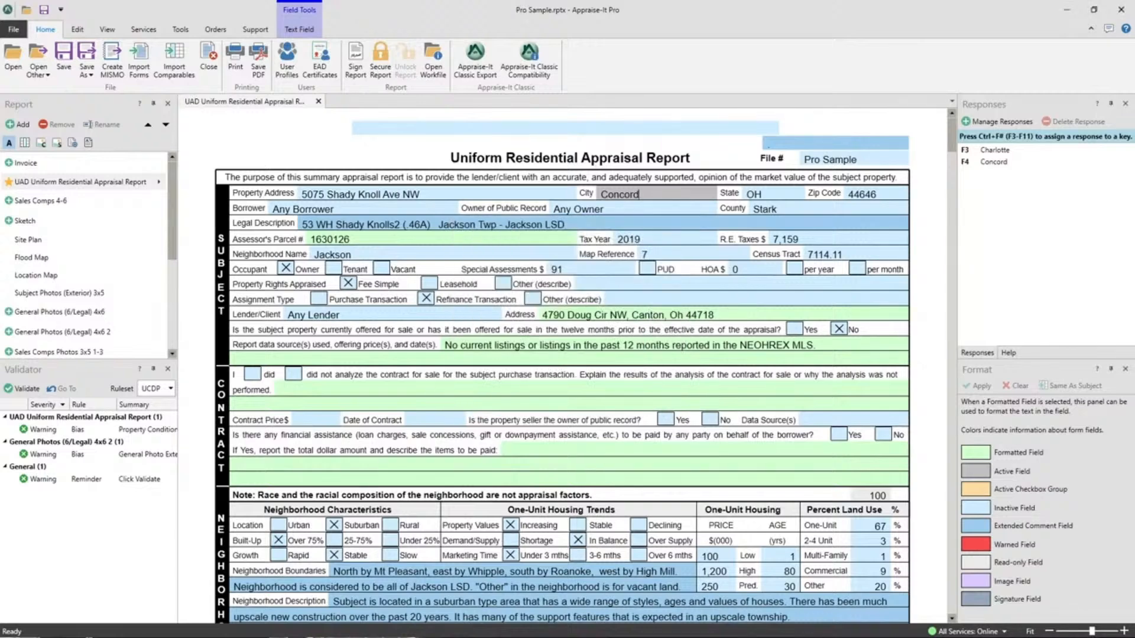
pyautogui.click(77, 383)
pyautogui.click(169, 389)
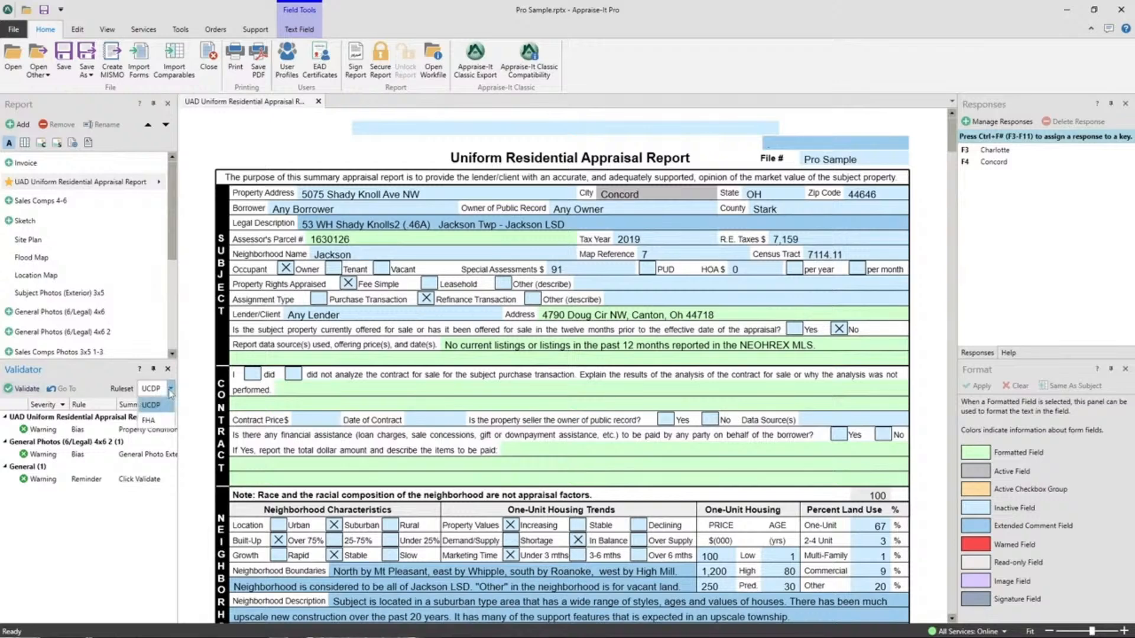
pyautogui.click(150, 421)
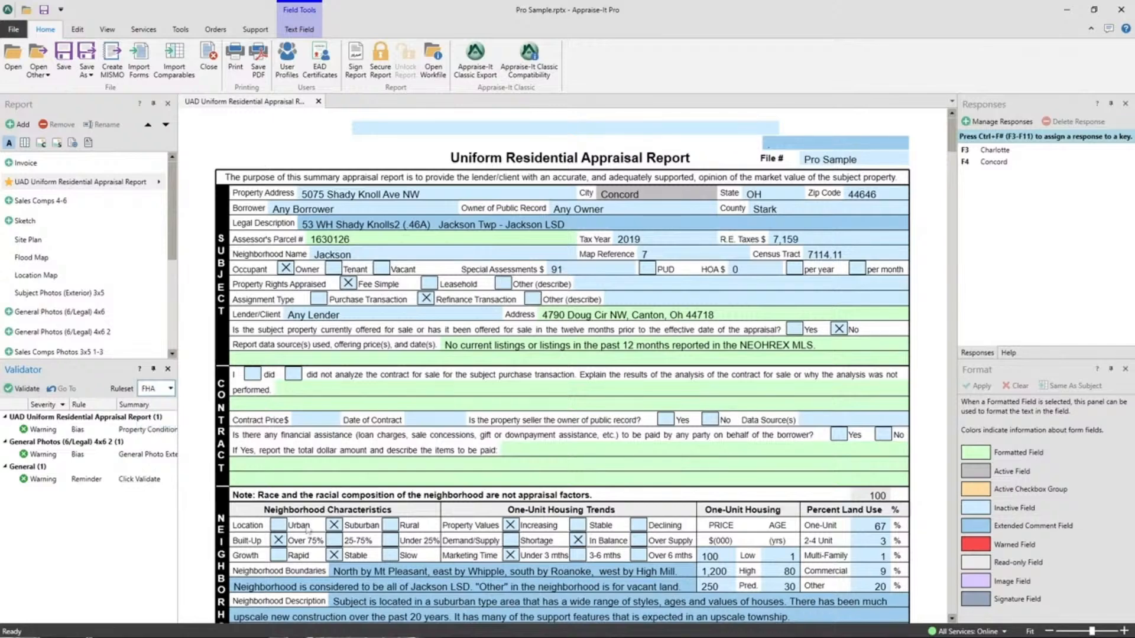
pyautogui.click(169, 389)
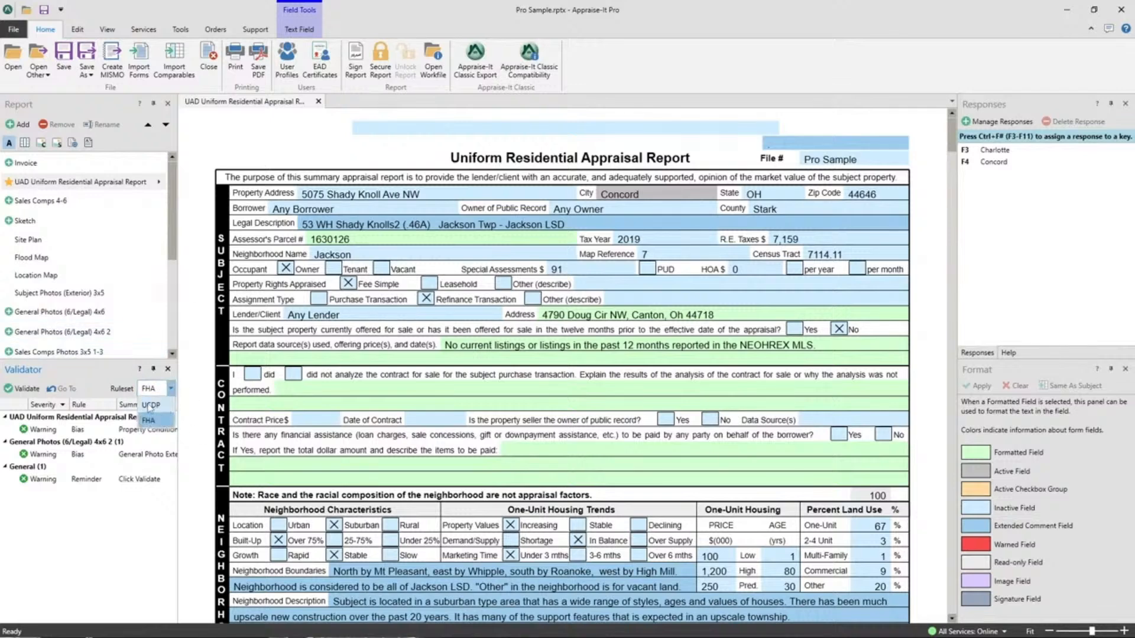
pyautogui.click(149, 406)
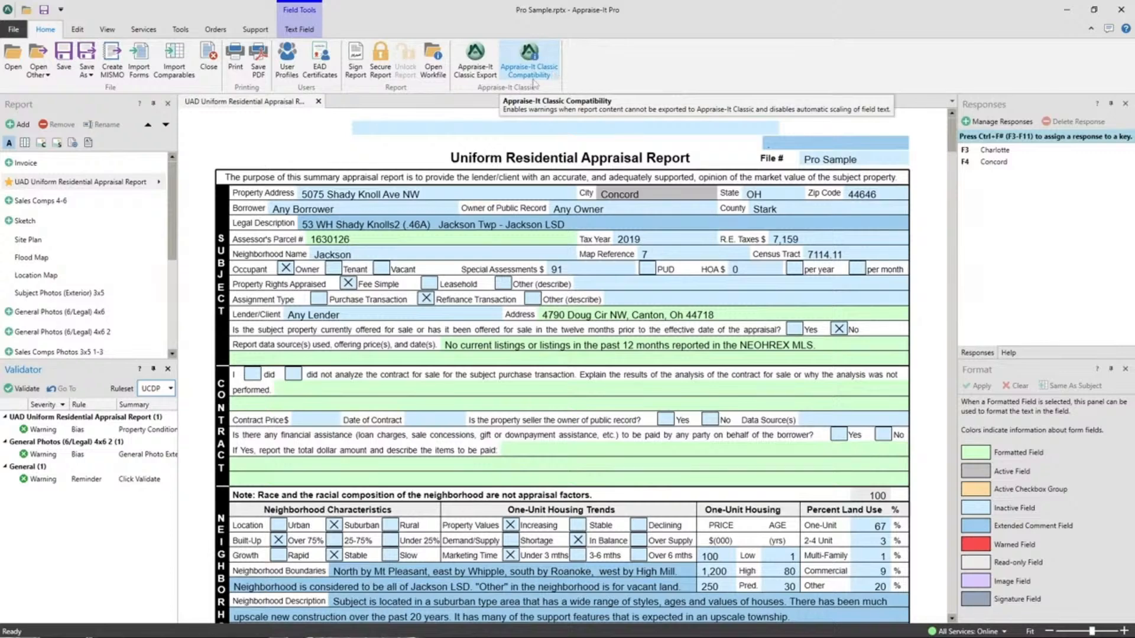
pyautogui.click(534, 80)
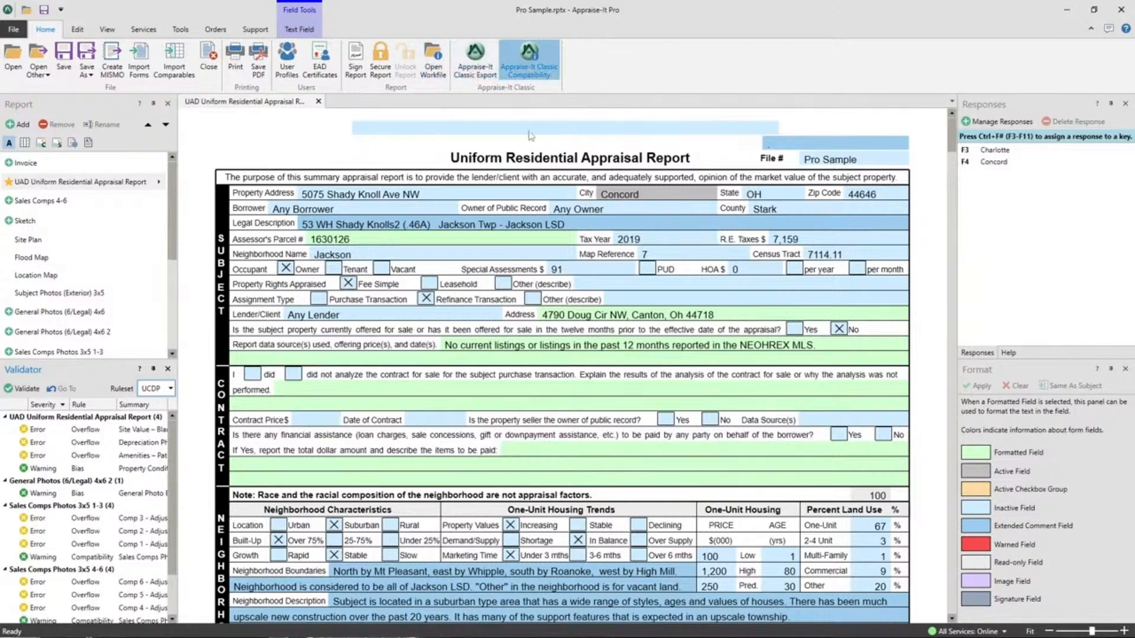
pyautogui.click(520, 73)
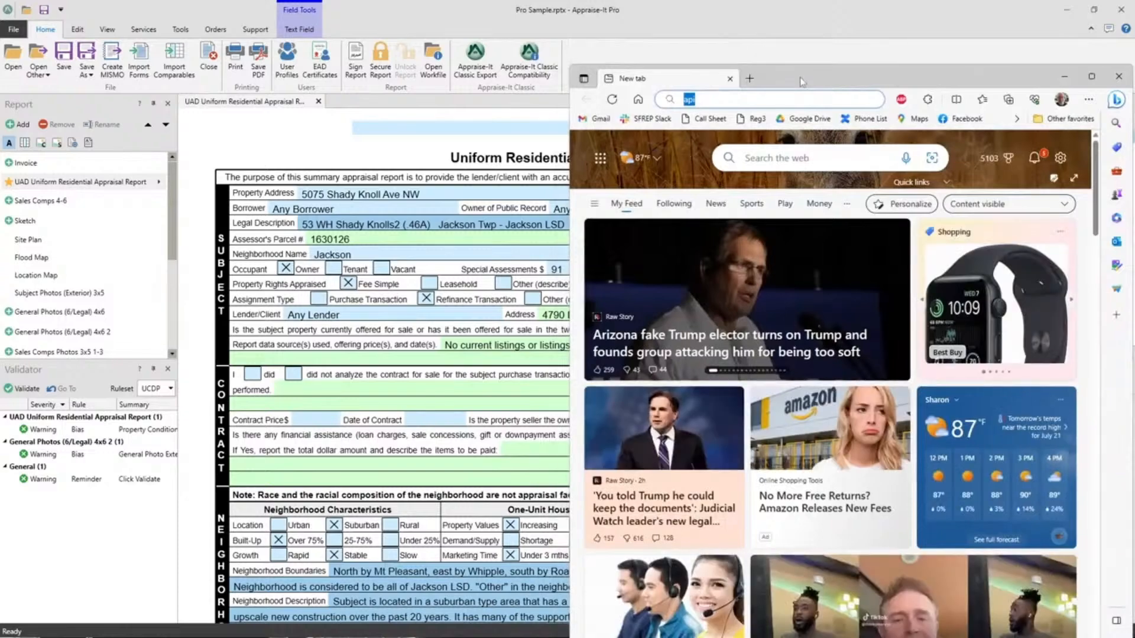
# Step: Load api.sfrep.com in a full-screen Edge window and view the Scripting API introduction
pyautogui.doubleClick(801, 78)
pyautogui.click(262, 31)
pyautogui.write('.')
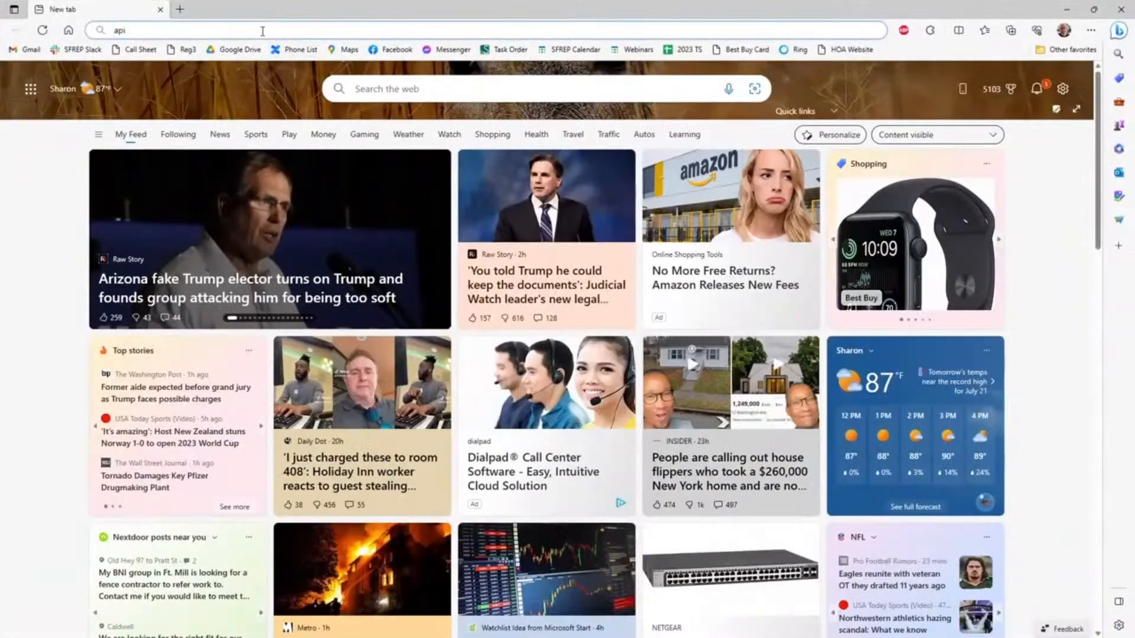
pyautogui.write('sfrep.comm')
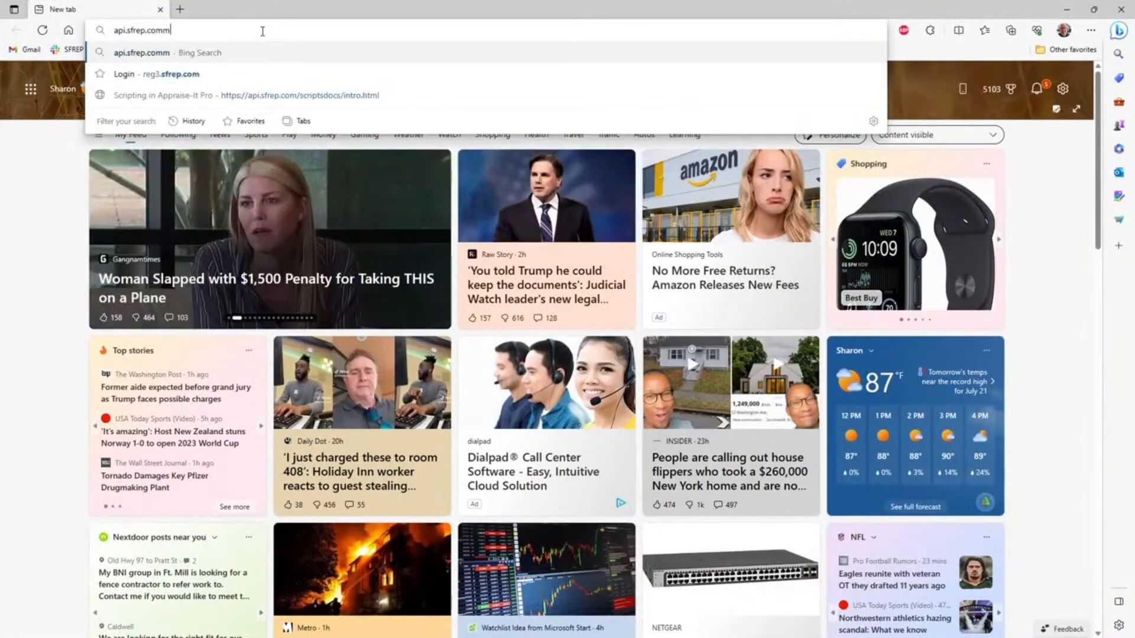
pyautogui.press('BackSpace')
pyautogui.press('Return')
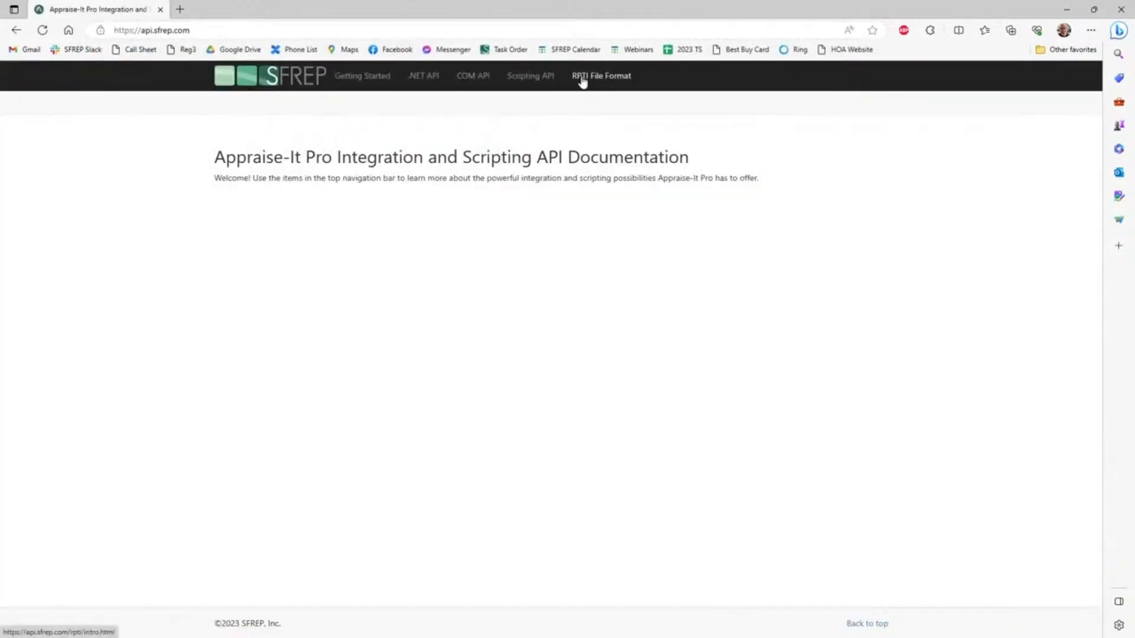
pyautogui.click(531, 77)
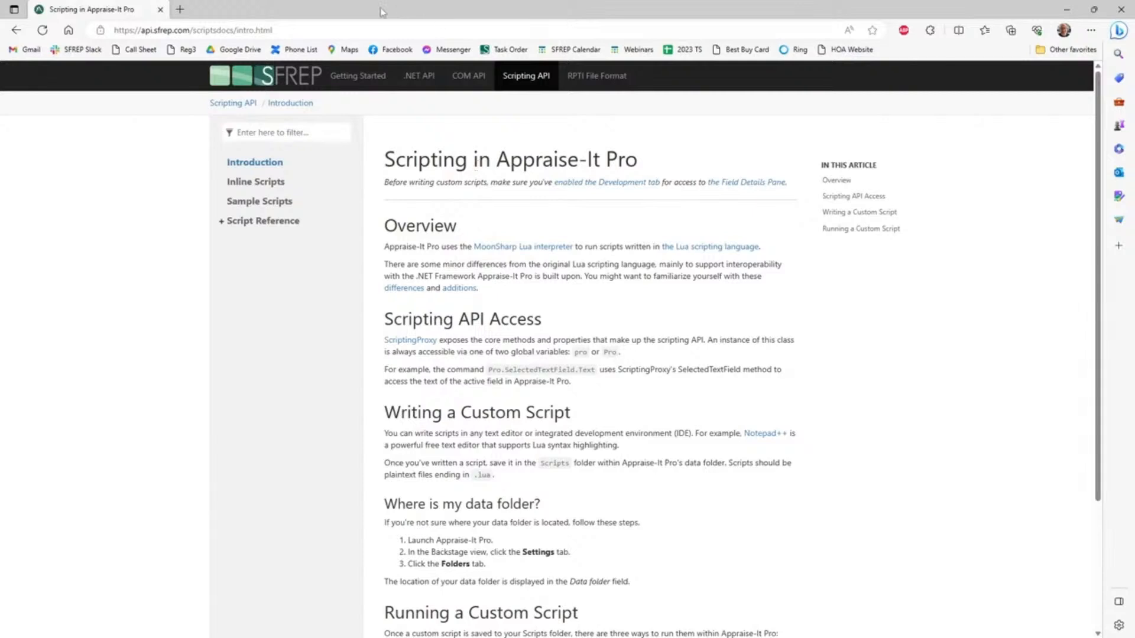
# Step: Close Edge and select the blank header field on the URAR form
pyautogui.click(1117, 9)
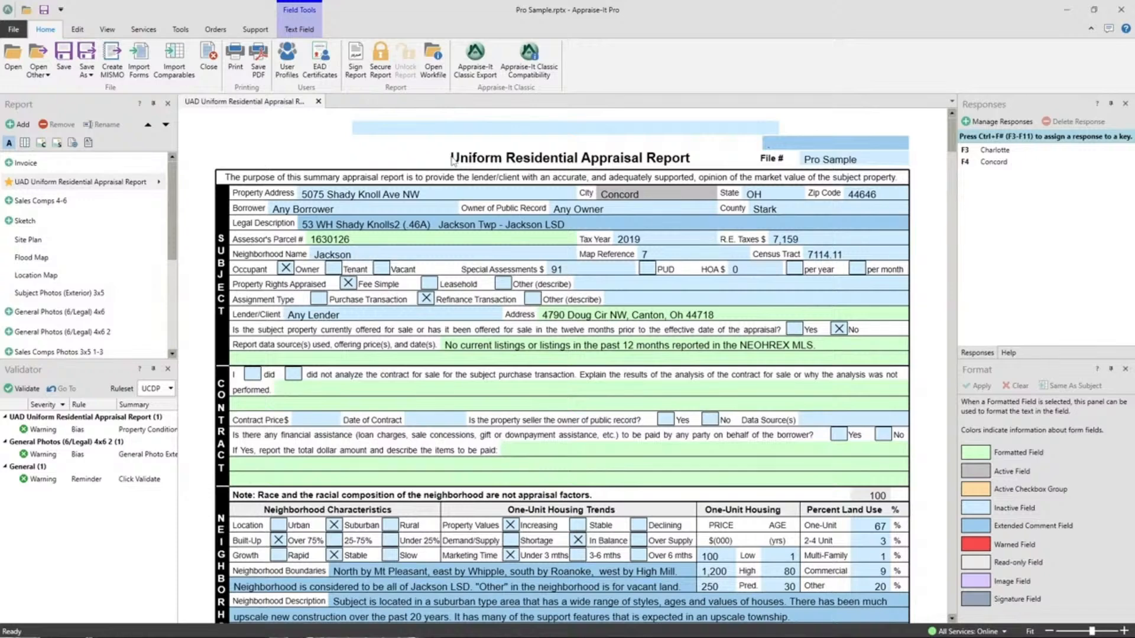
pyautogui.click(789, 144)
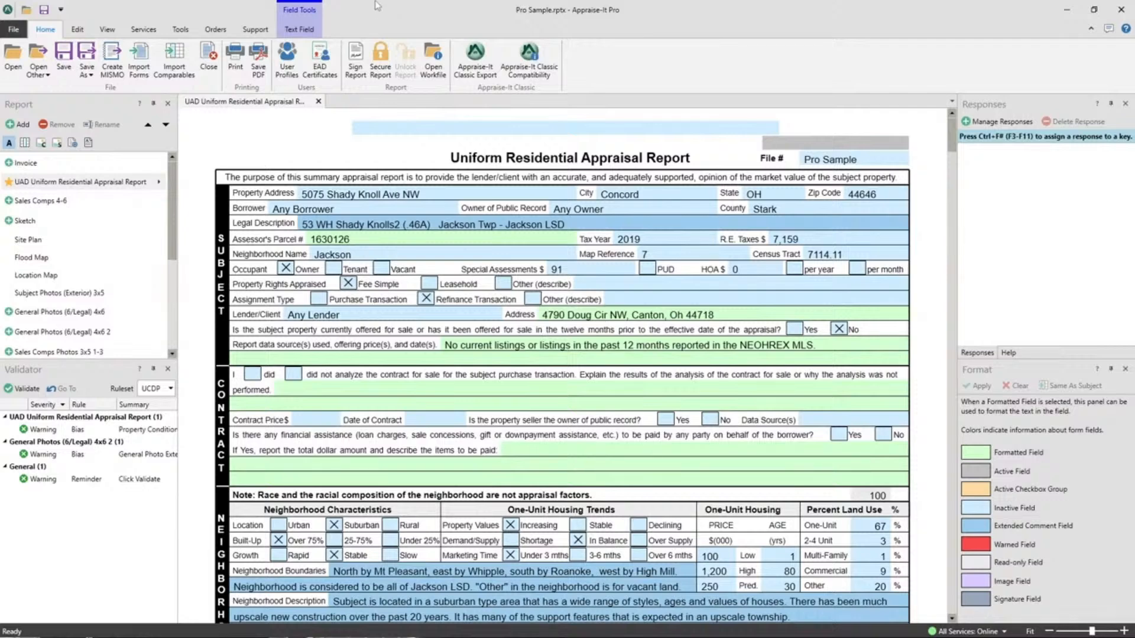
# Step: From the Support ribbon, view the SFREP Support Request Form page, then close it
pyautogui.click(255, 29)
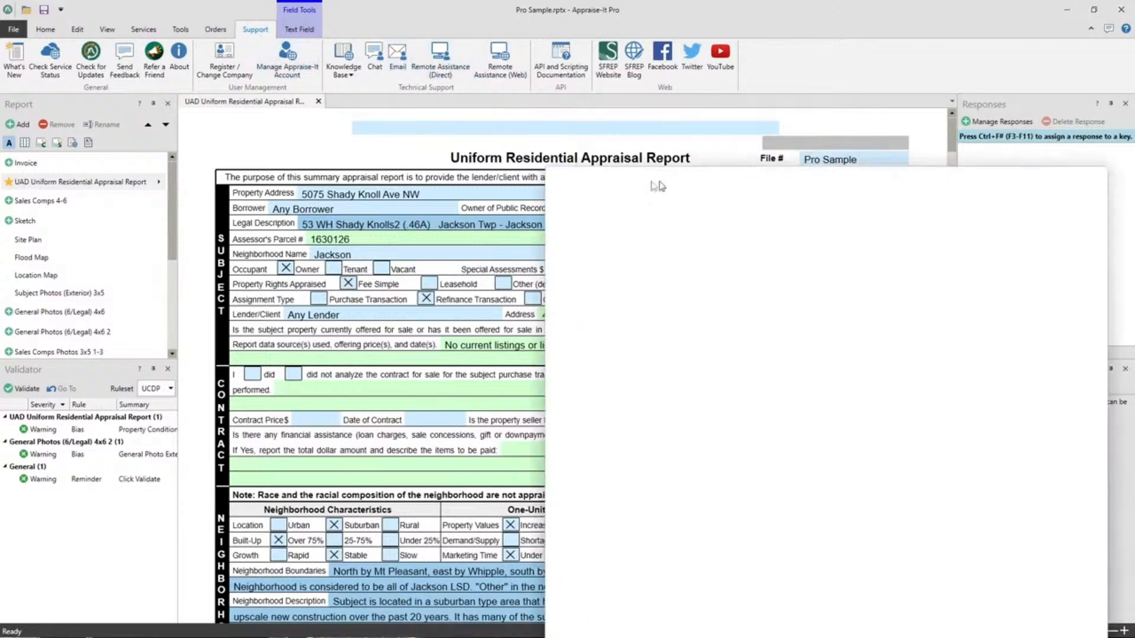
pyautogui.doubleClick(734, 185)
pyautogui.scroll(-2, 355, 366)
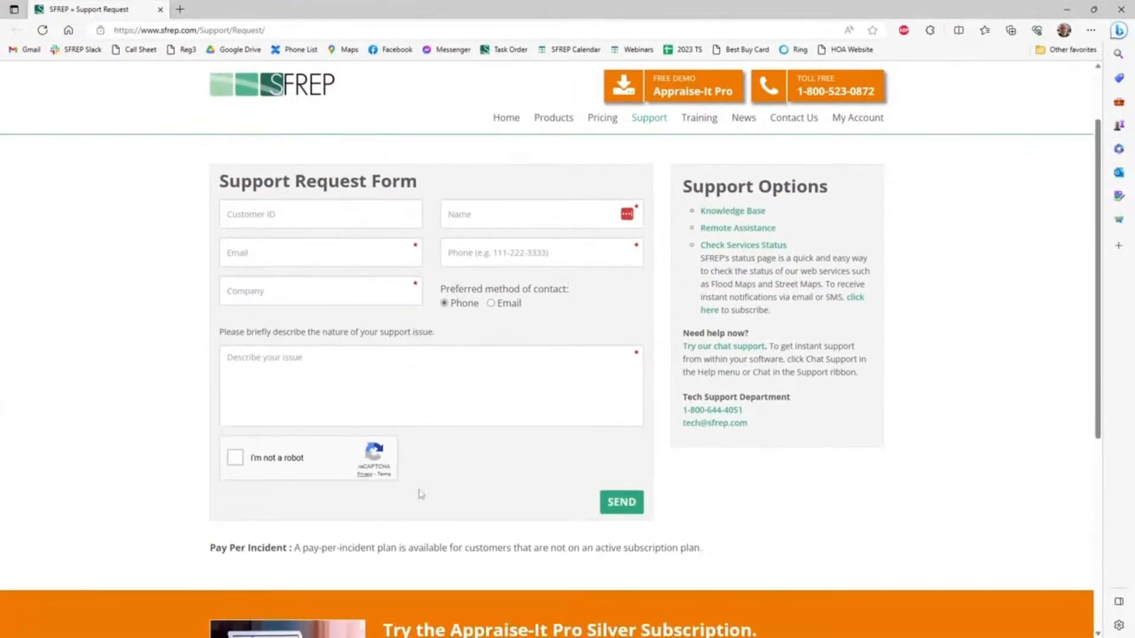
pyautogui.click(160, 10)
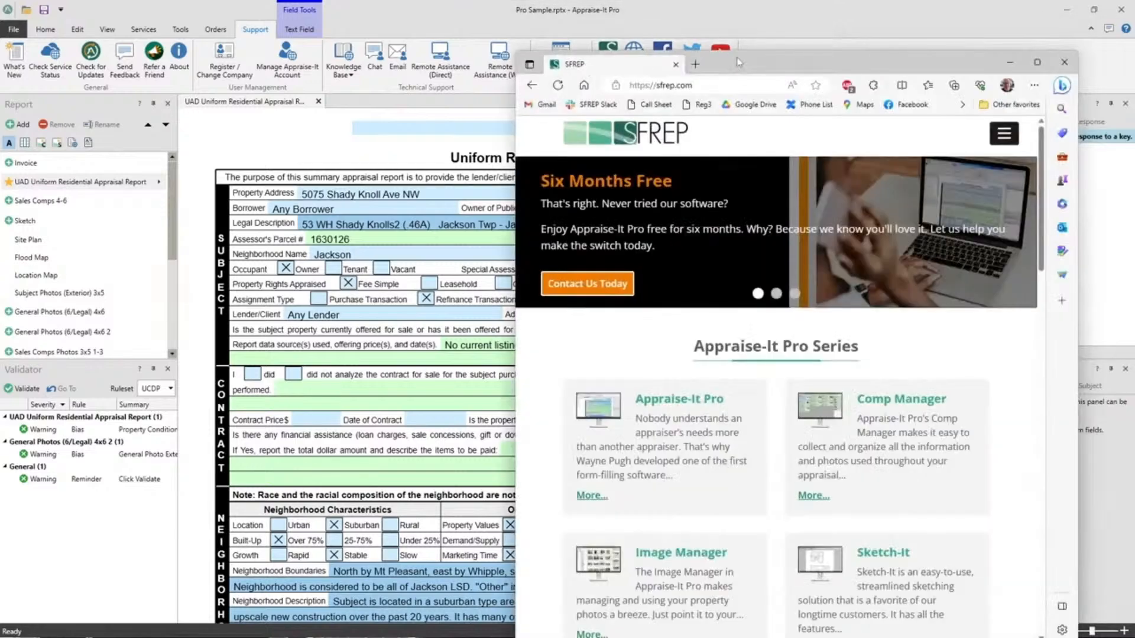
# Step: Open sfrep.com's July 2023 Training Calendar and preview the Buying a New Computer webinar details
pyautogui.doubleClick(738, 62)
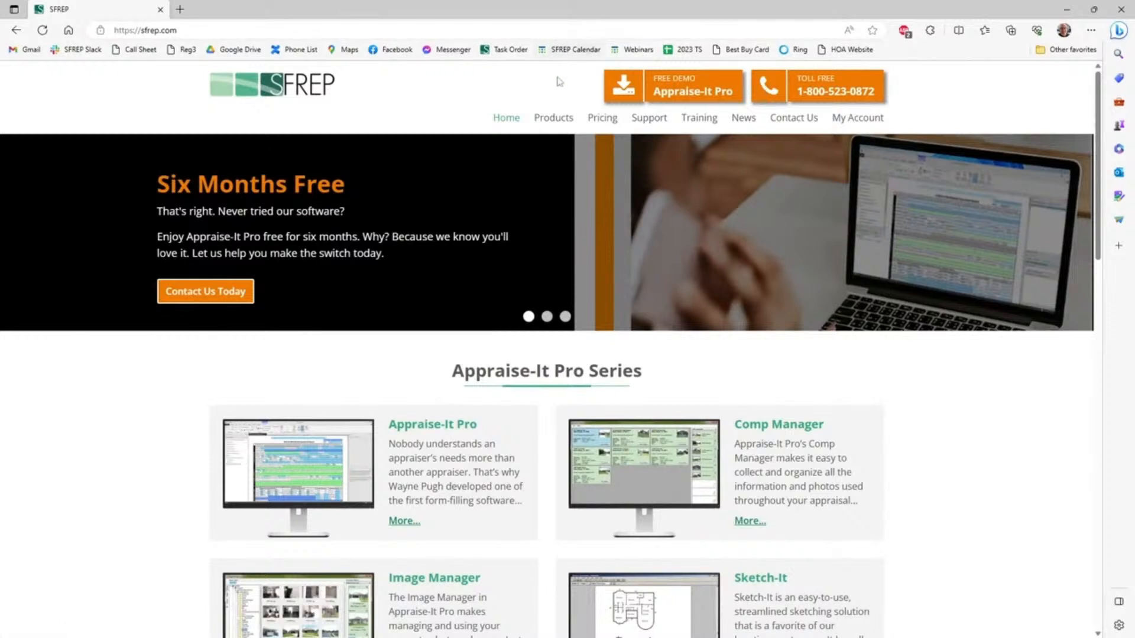
pyautogui.moveTo(693, 118)
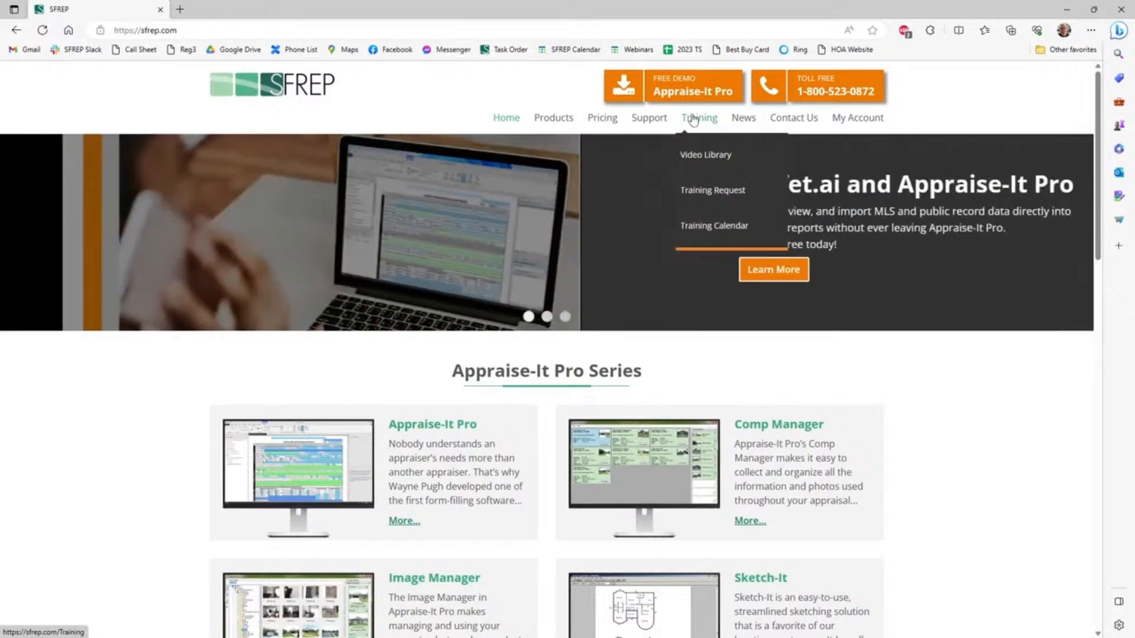
pyautogui.moveTo(728, 122)
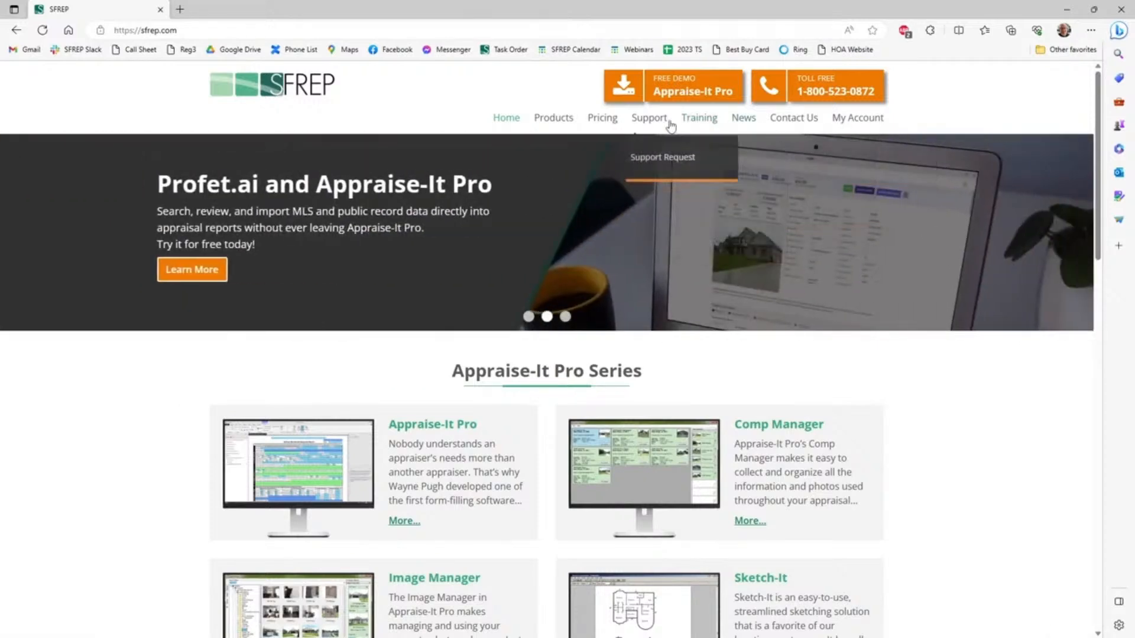
pyautogui.click(714, 226)
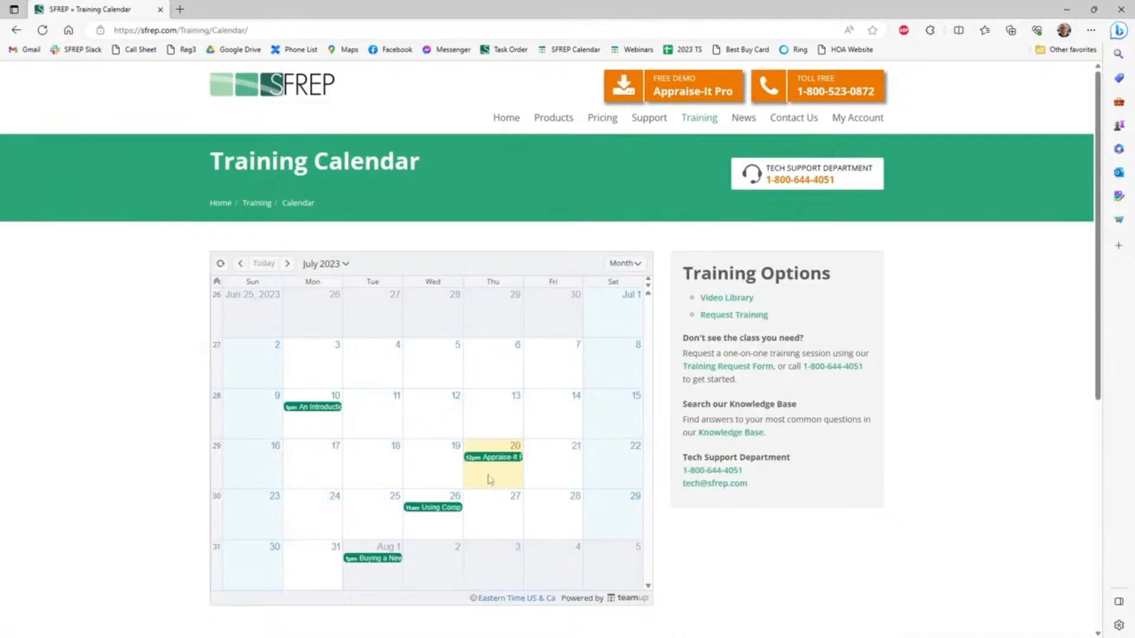
pyautogui.moveTo(495, 462)
pyautogui.moveTo(435, 512)
pyautogui.moveTo(379, 566)
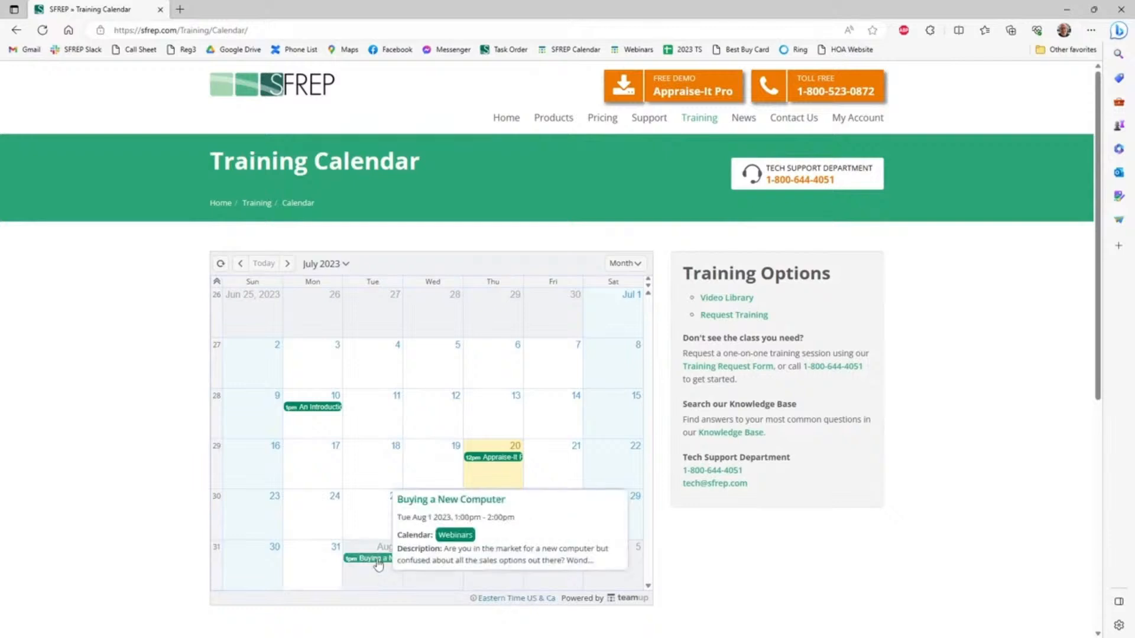